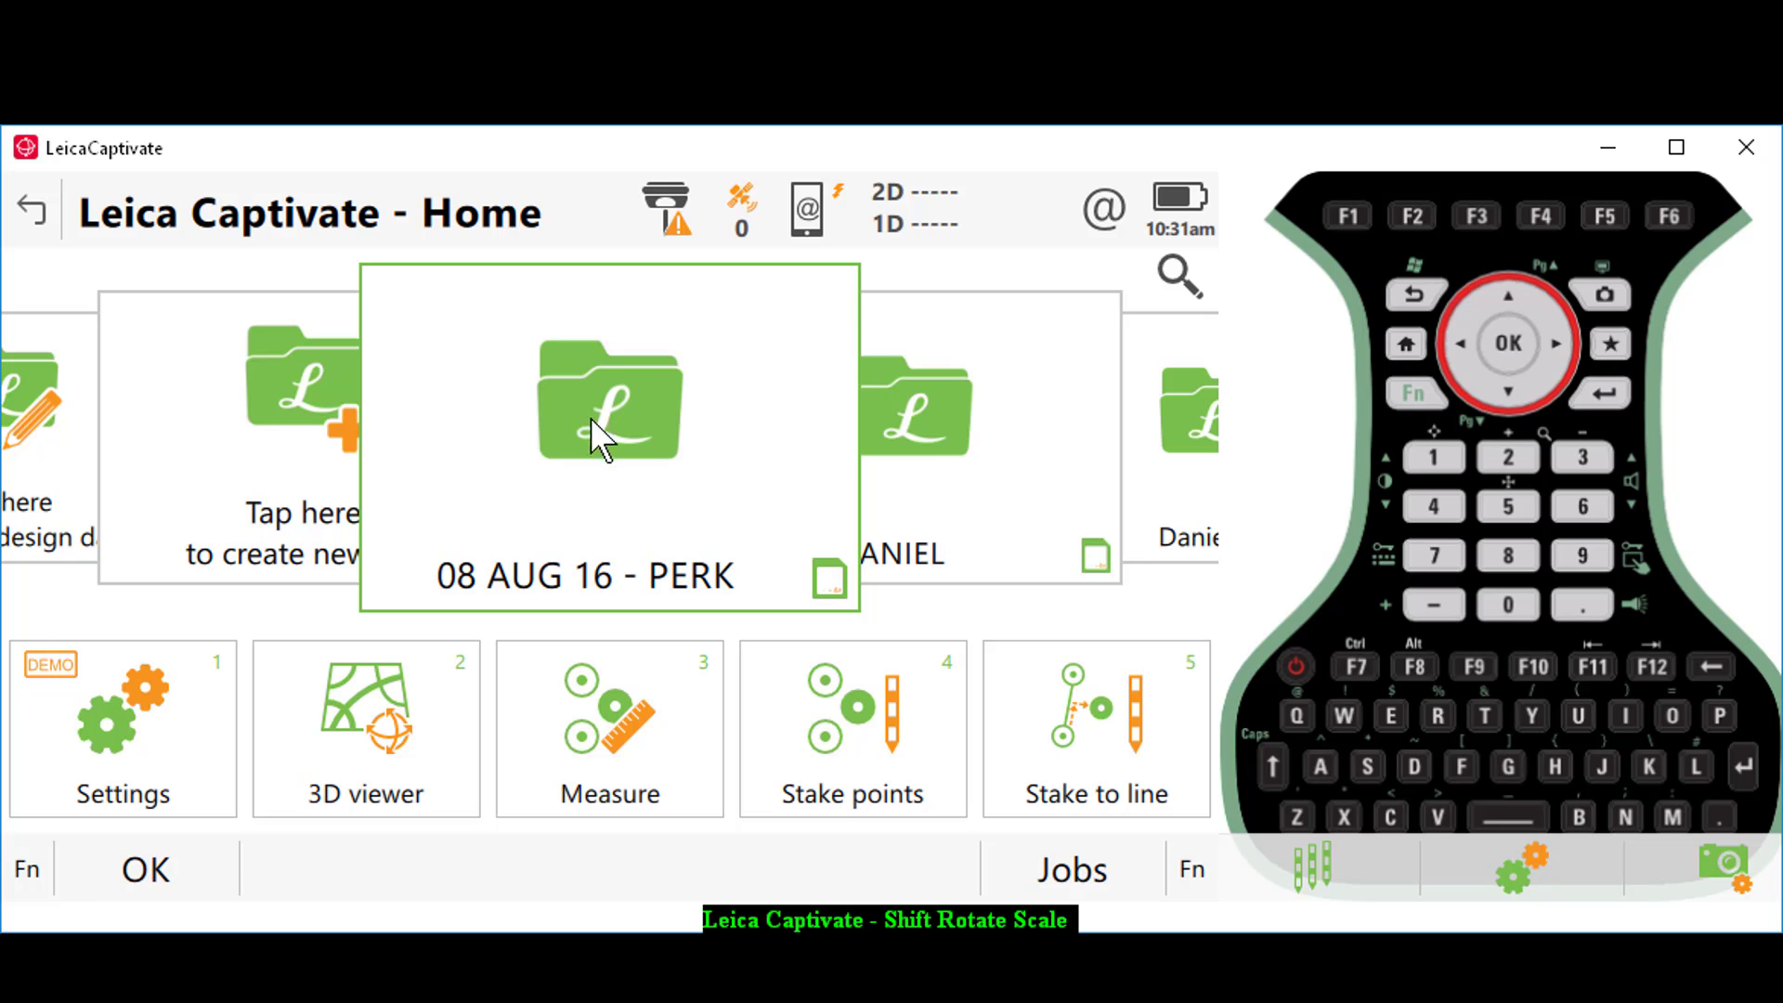
- Open the 08 AUG 16 - PERK job's data, browse its Points list, and show them in the 3D viewer
left_click(621, 483)
left_click(452, 470)
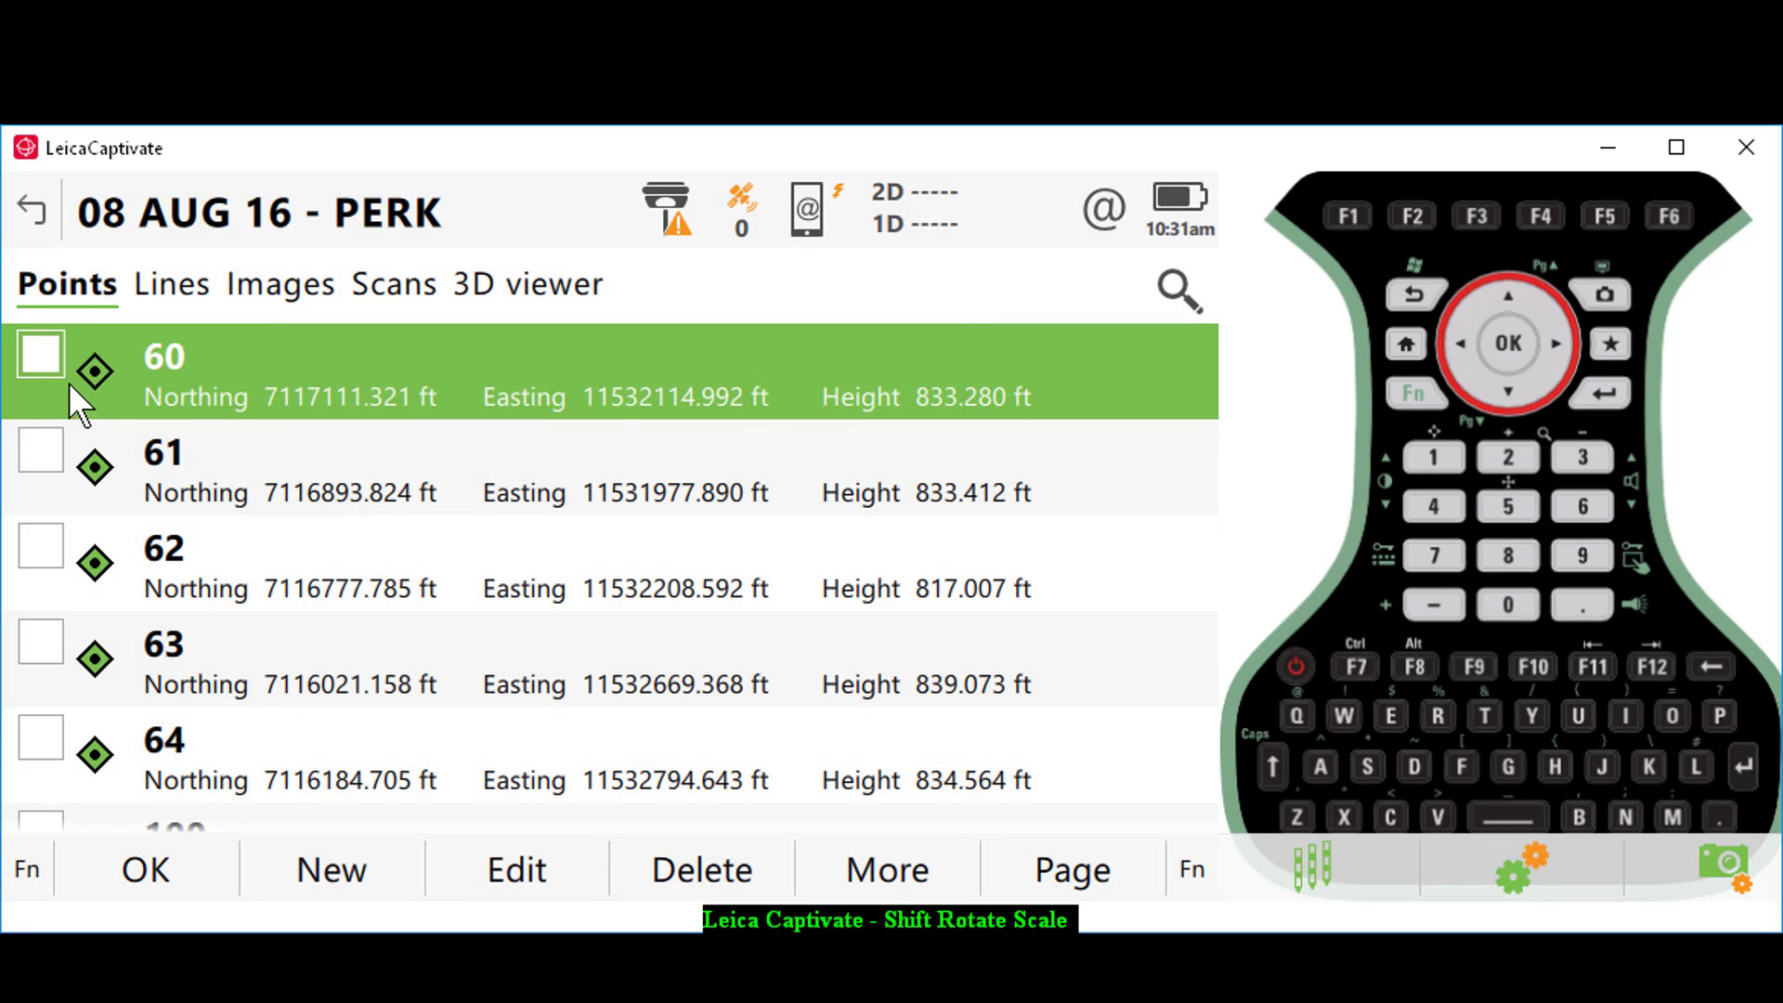
scroll(208, 380, "down", 4)
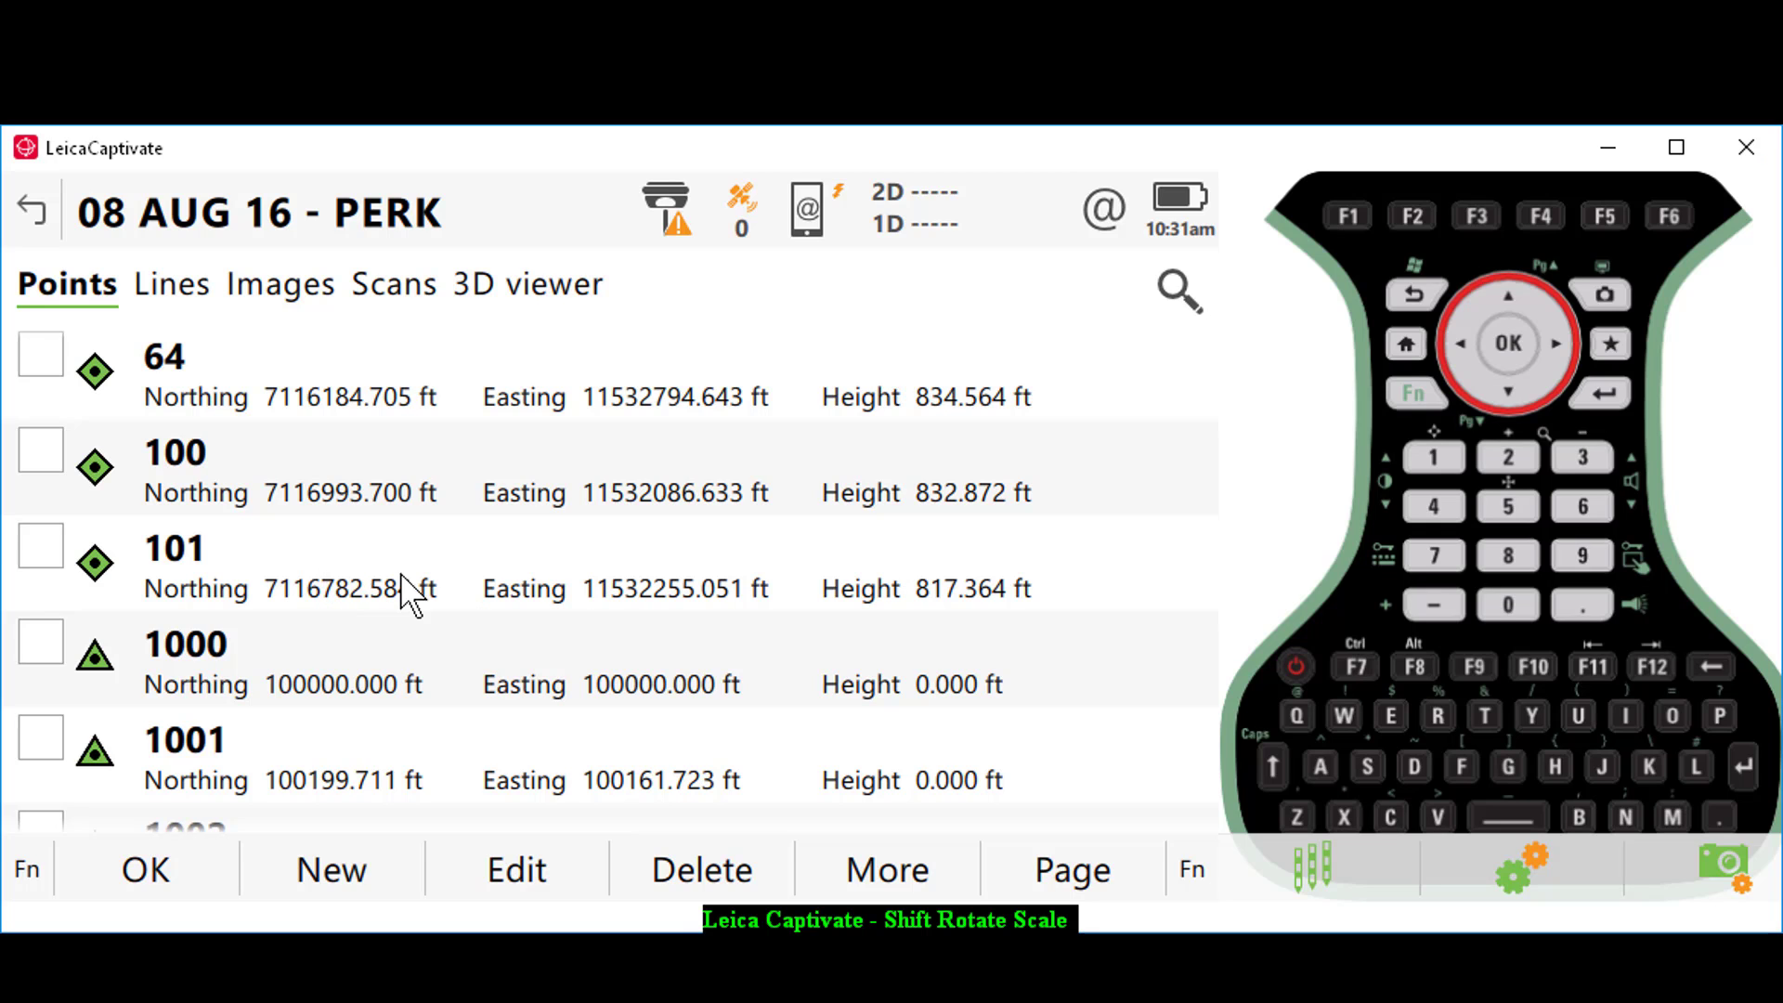
scroll(390, 641, "down", 2)
scroll(543, 648, "down", 2)
scroll(547, 646, "up", 4)
left_click(525, 288)
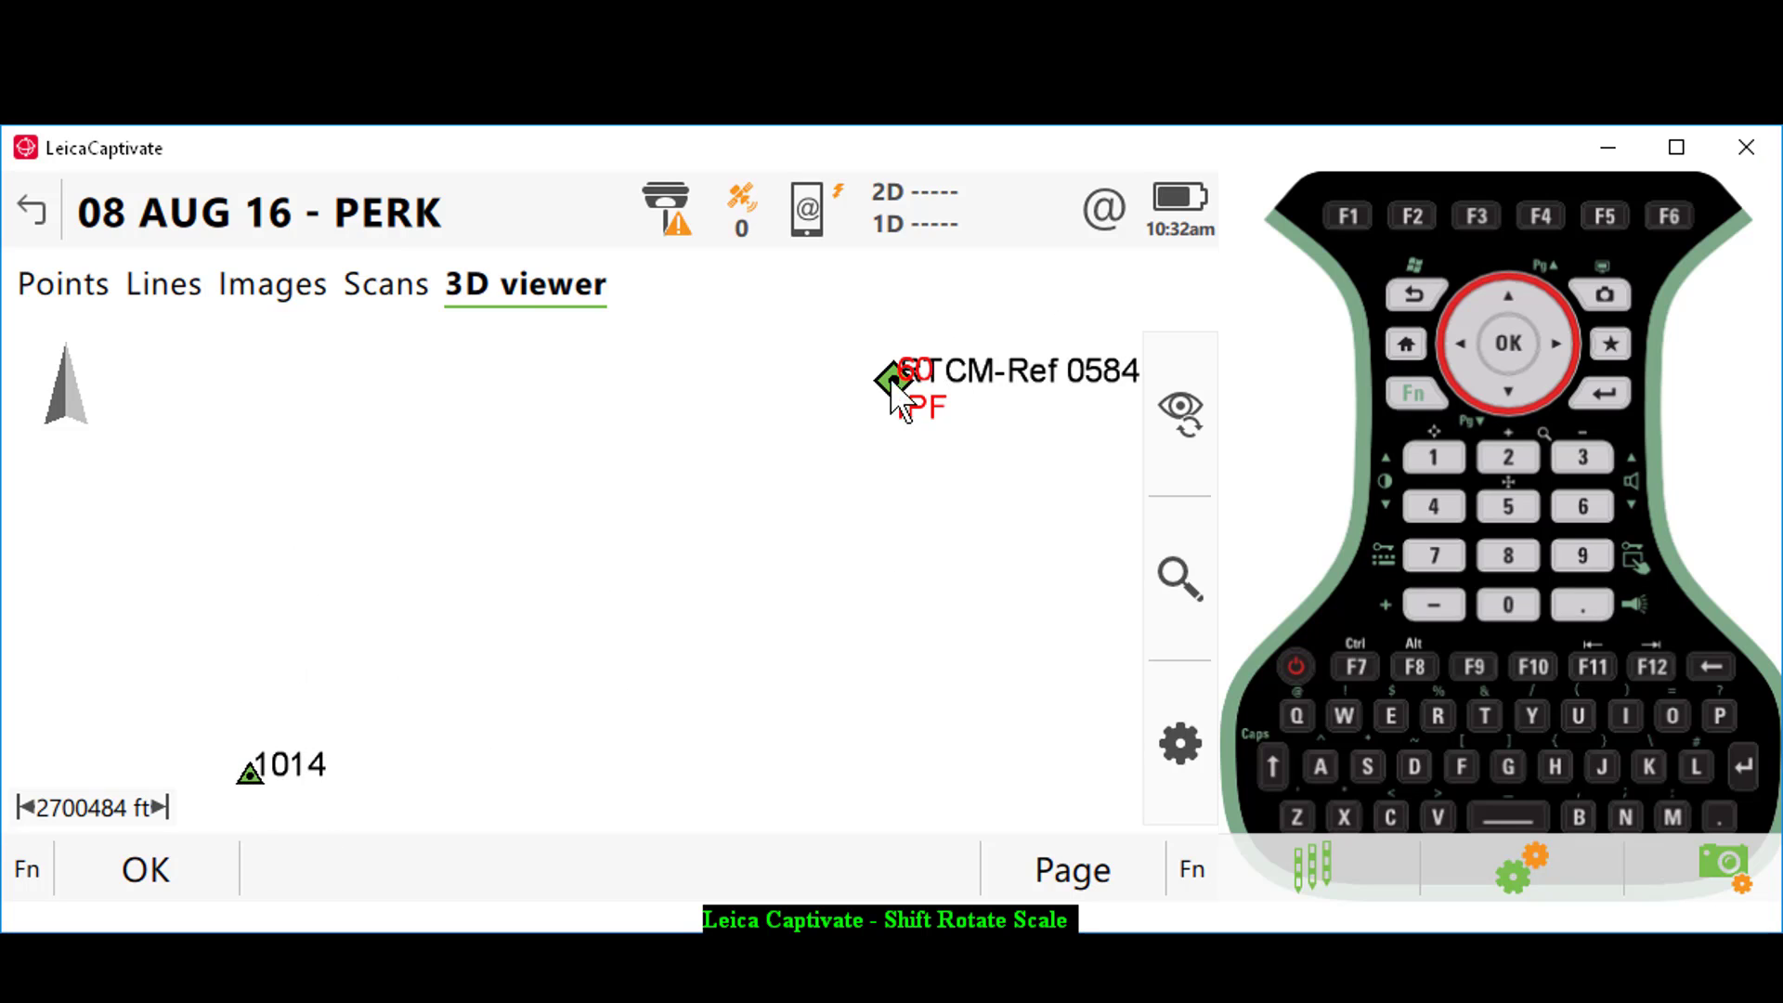
- Return Home and launch COGO's Shift, rotate & scale calculation
left_click(160, 882)
left_click_drag(883, 765, 255, 753)
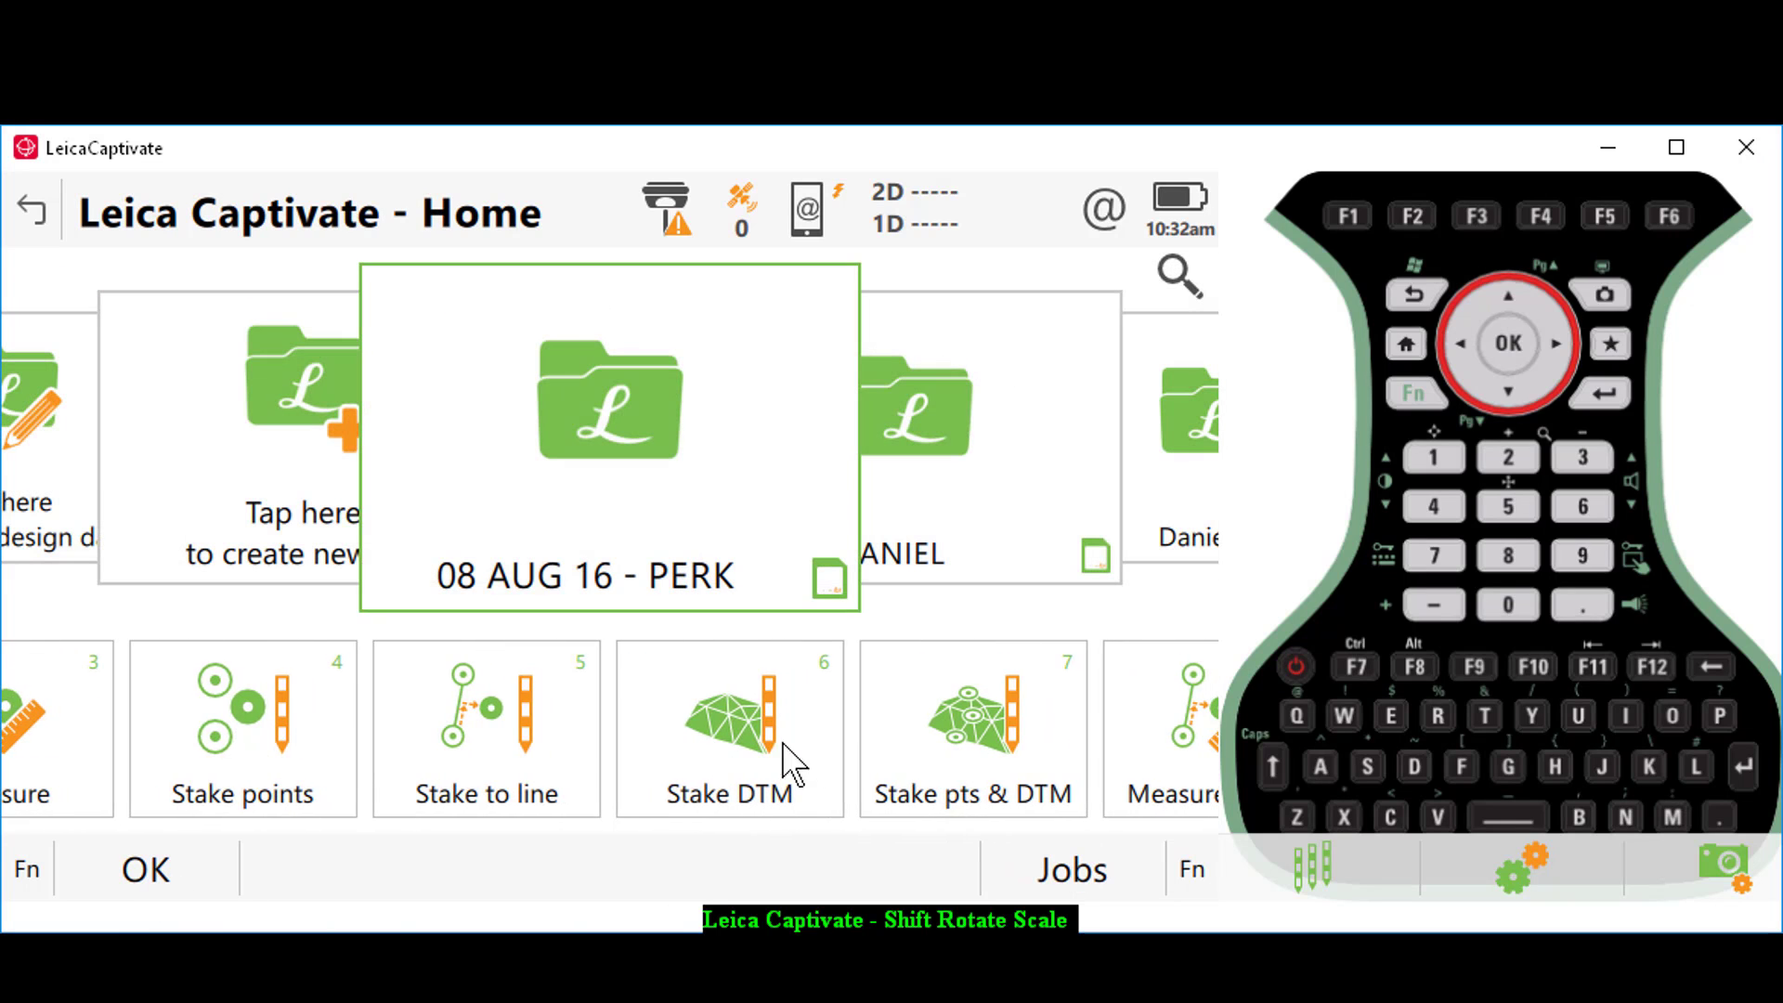
left_click_drag(800, 756, 339, 739)
left_click_drag(528, 757, 386, 777)
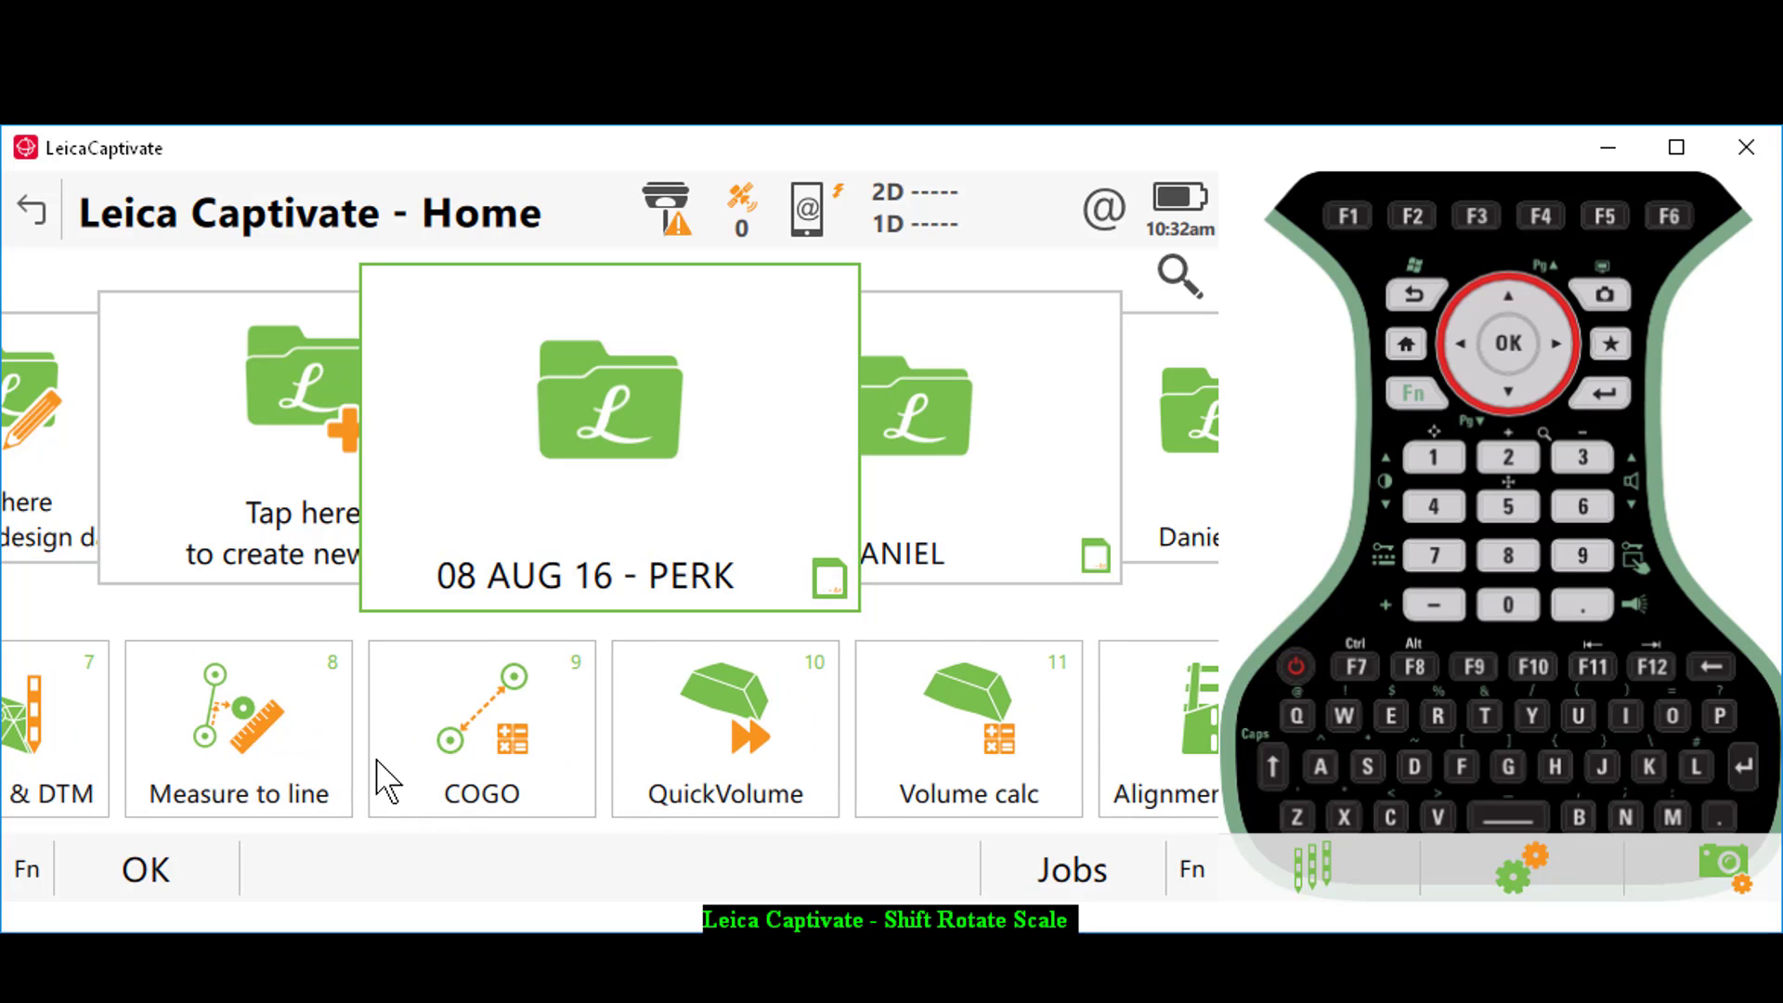
left_click(513, 754)
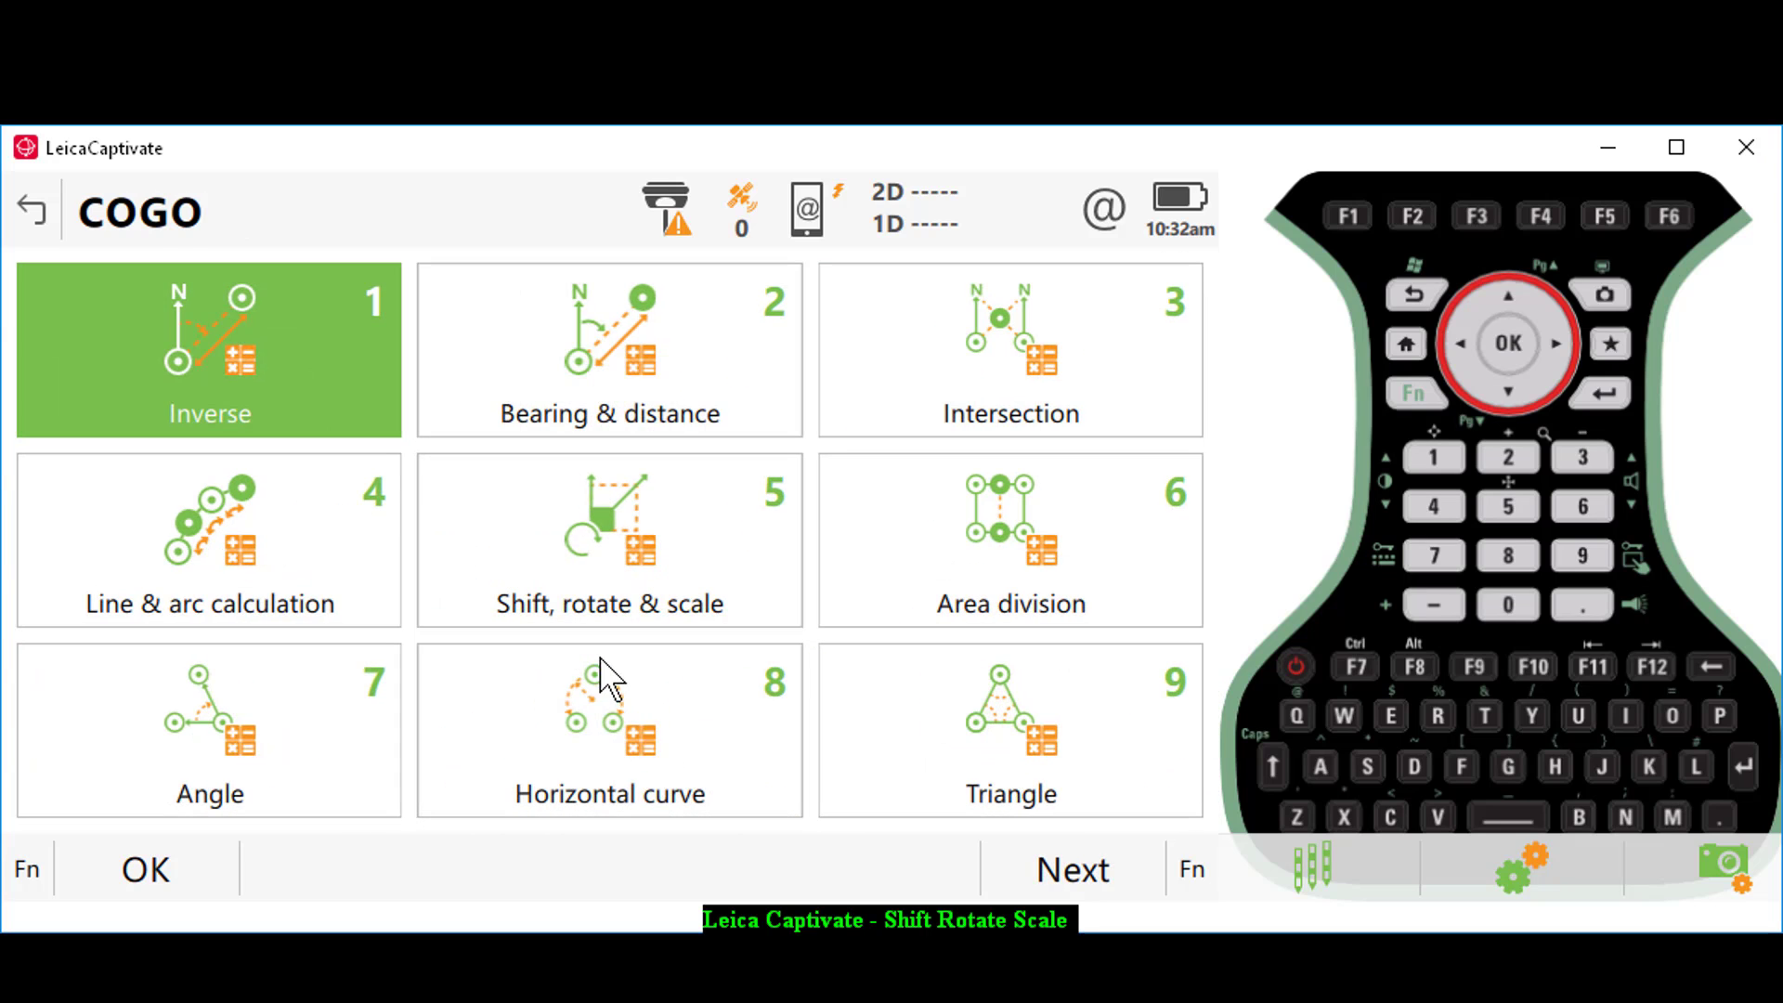
left_click(568, 537)
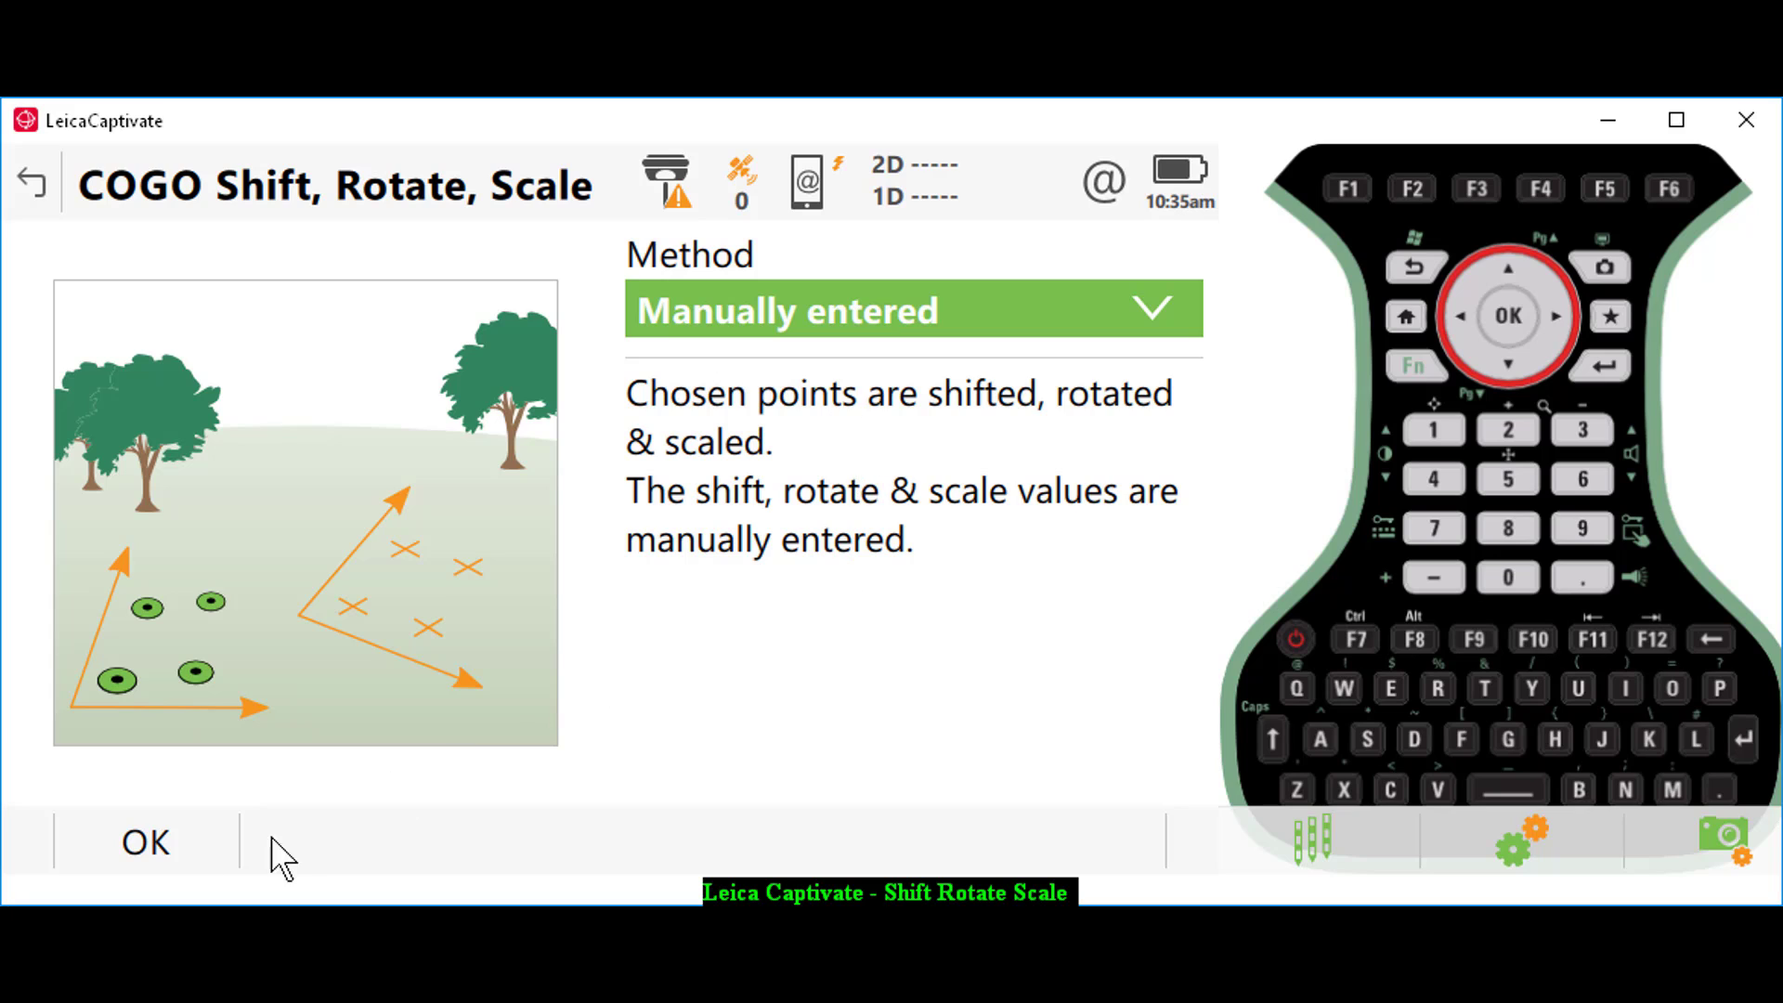
- Select points by ID range from 1000 to 1014 for the shift
left_click(203, 842)
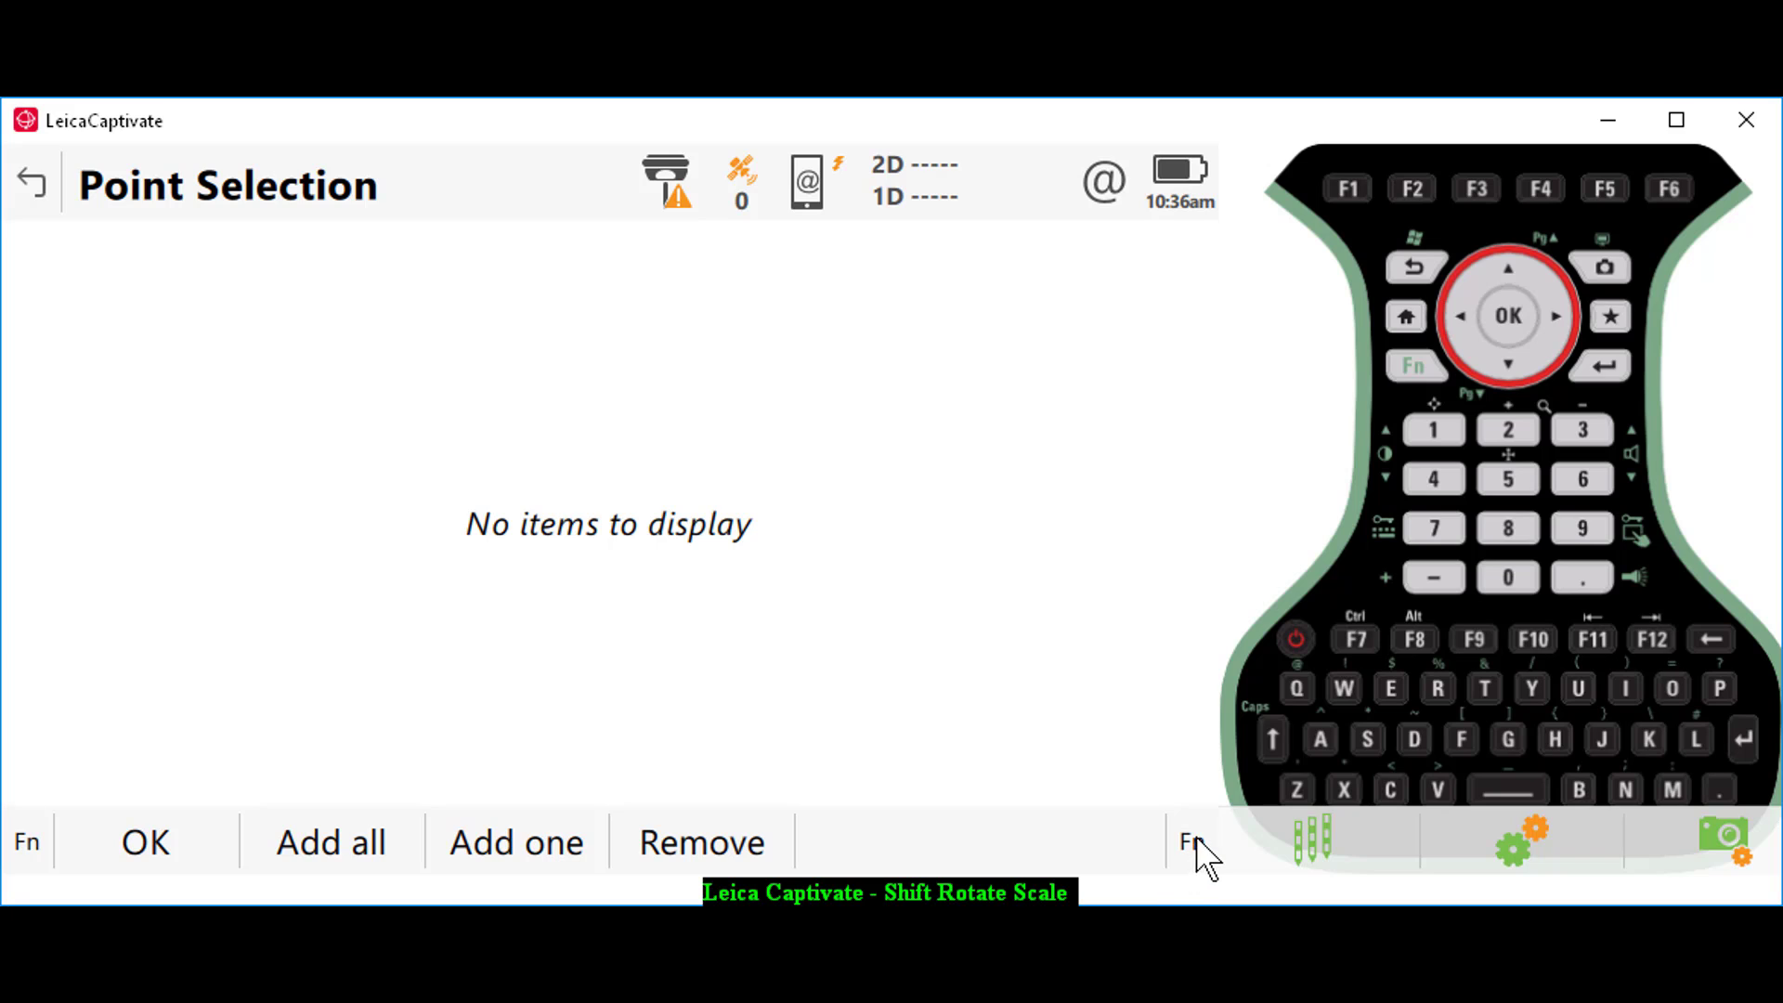
left_click(1192, 842)
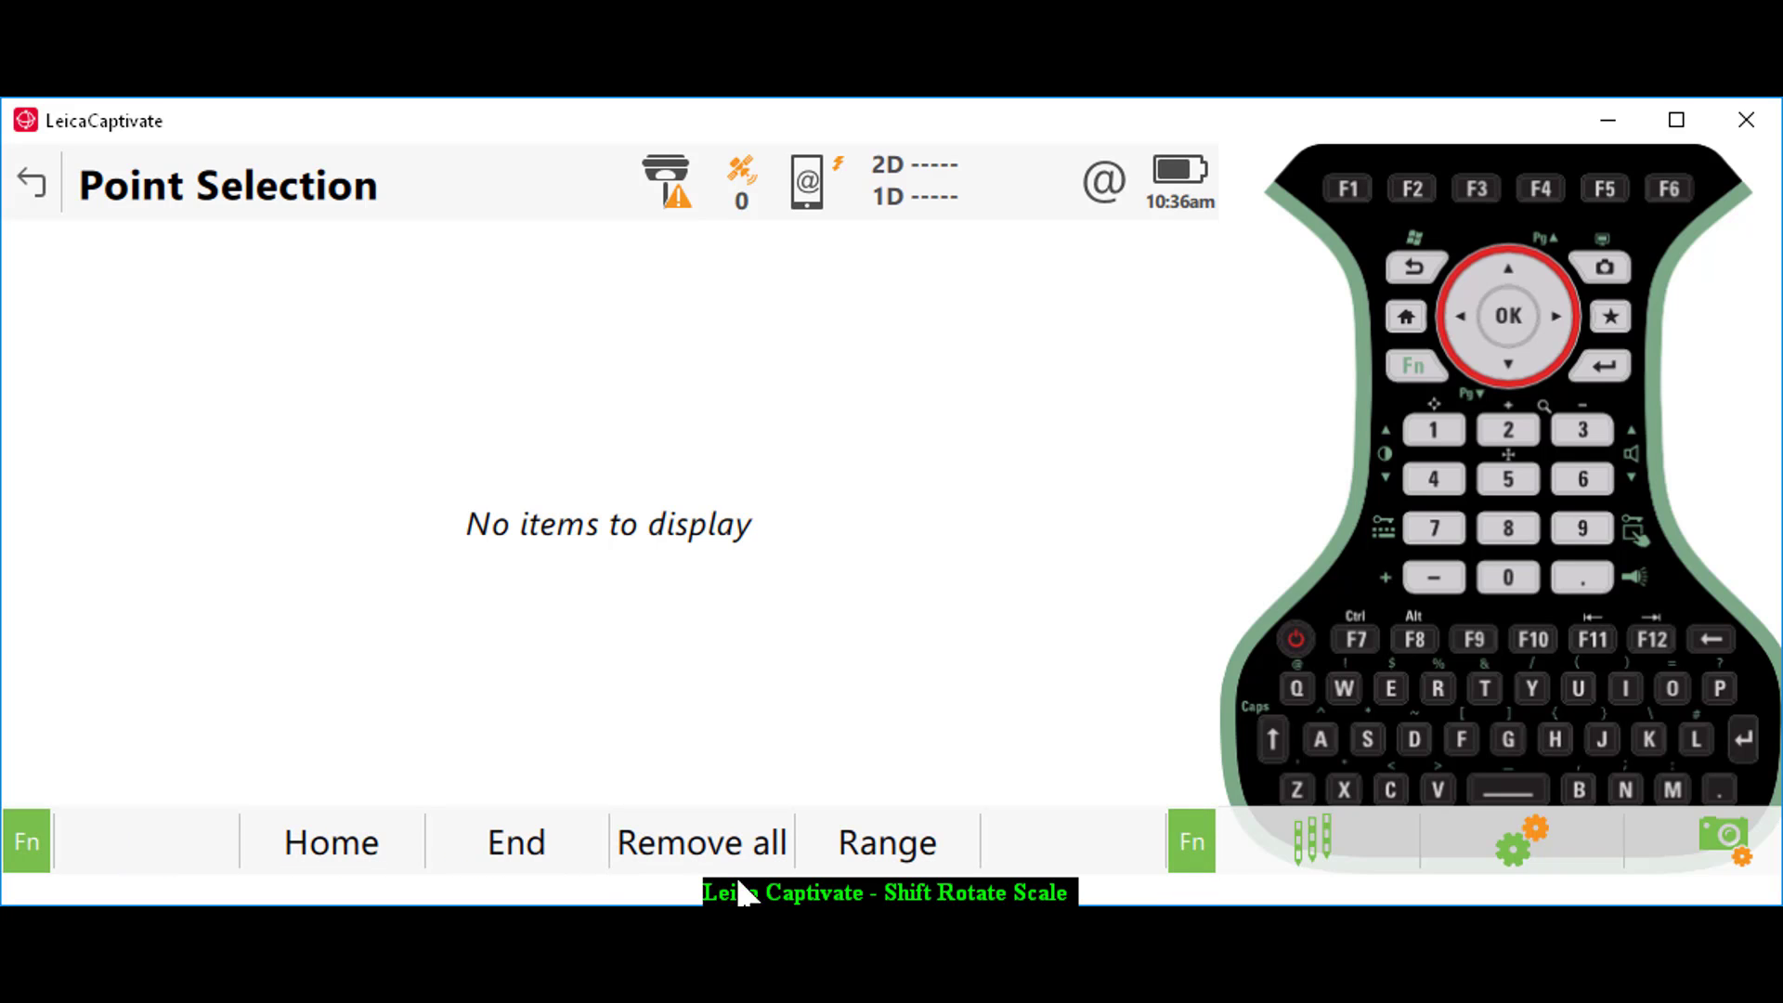
left_click(912, 853)
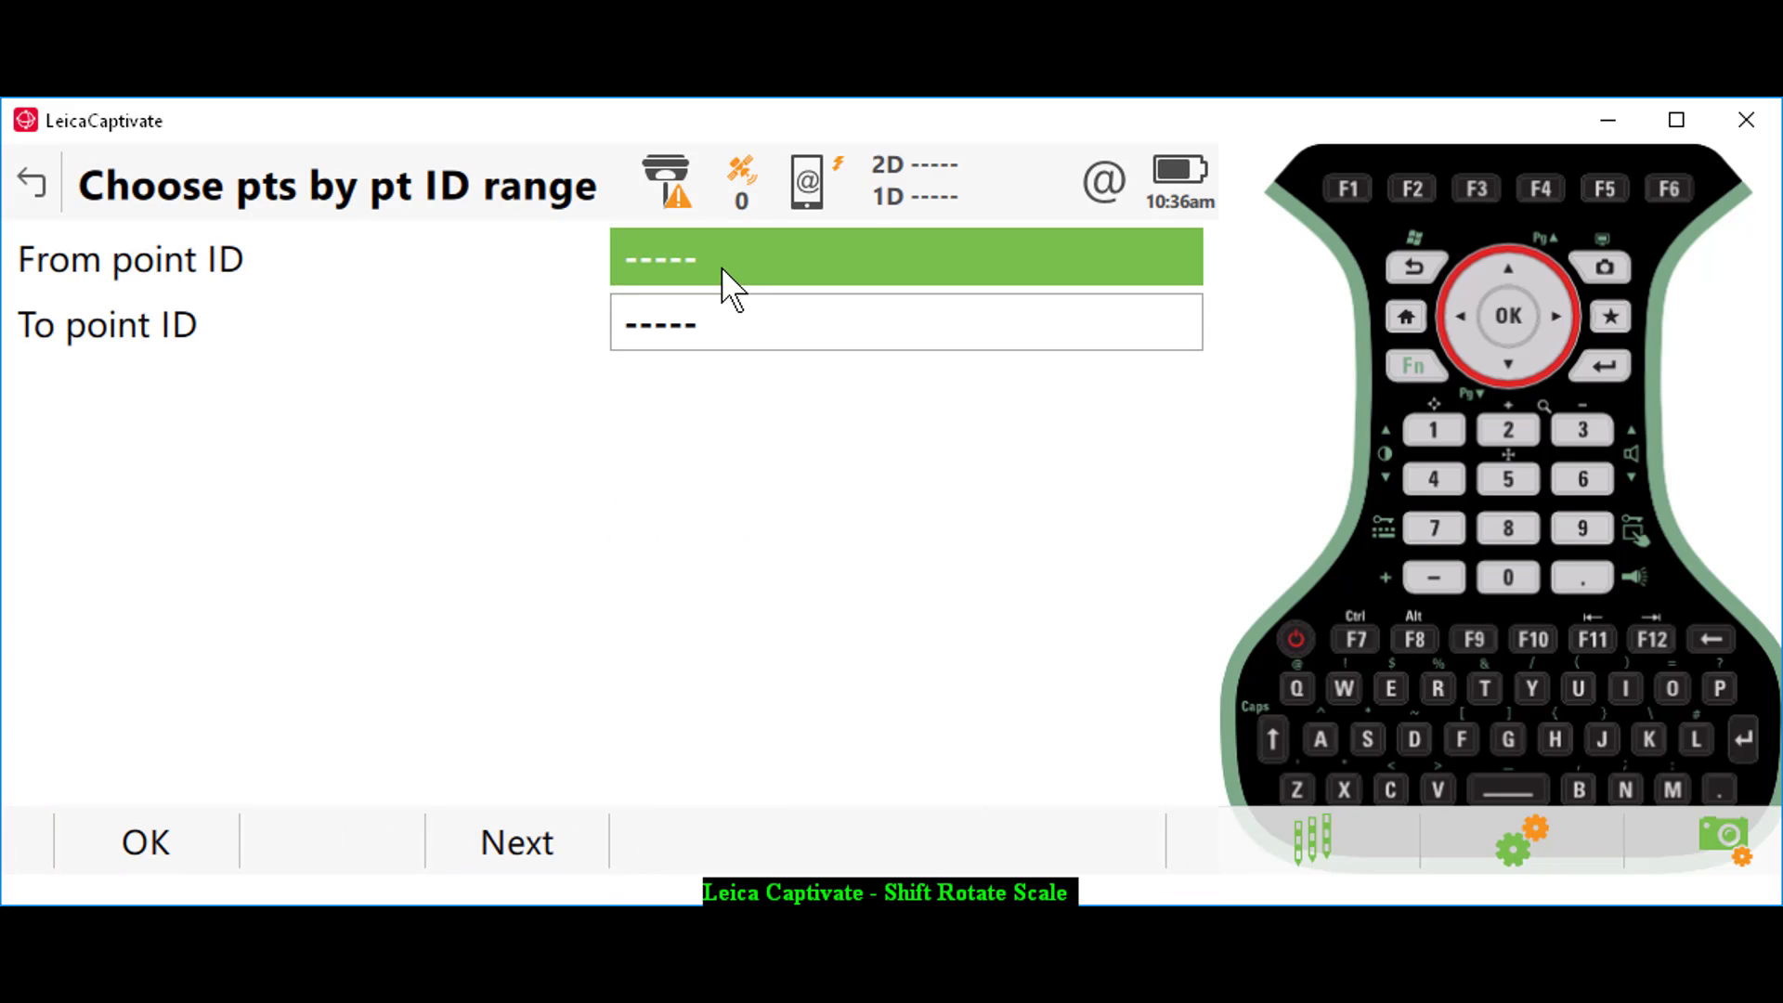
type("1000")
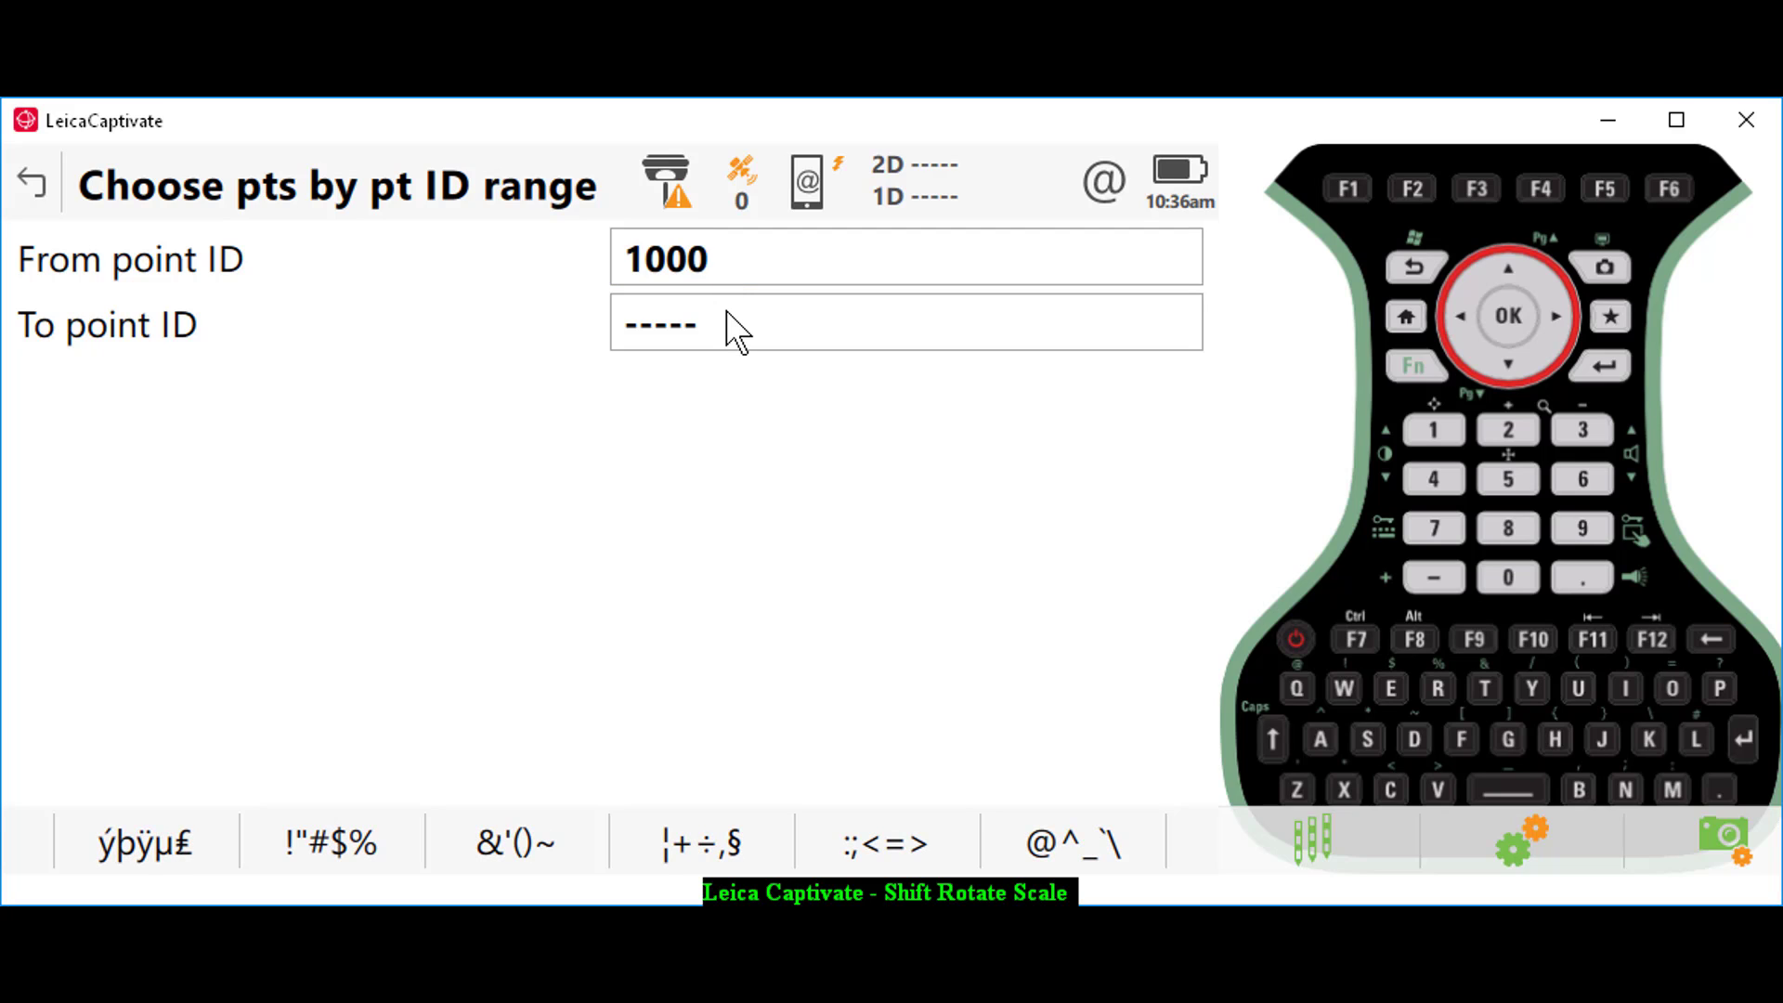
key("Return")
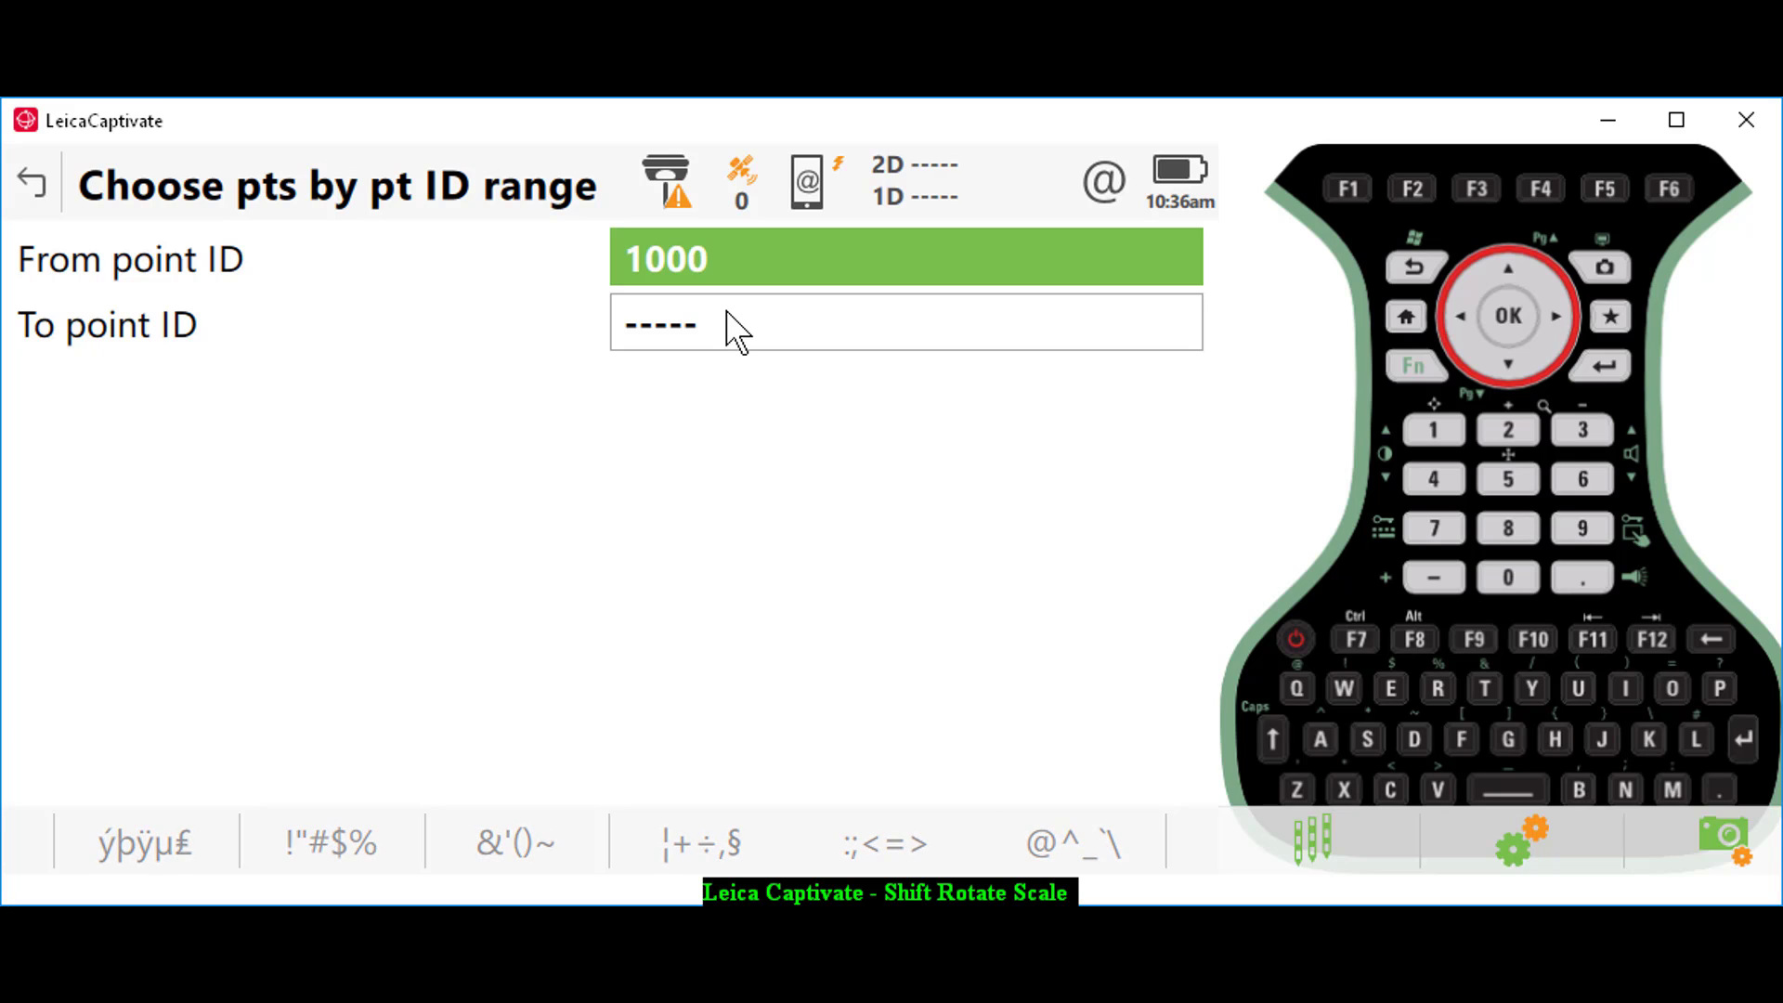
left_click(727, 312)
type("1014")
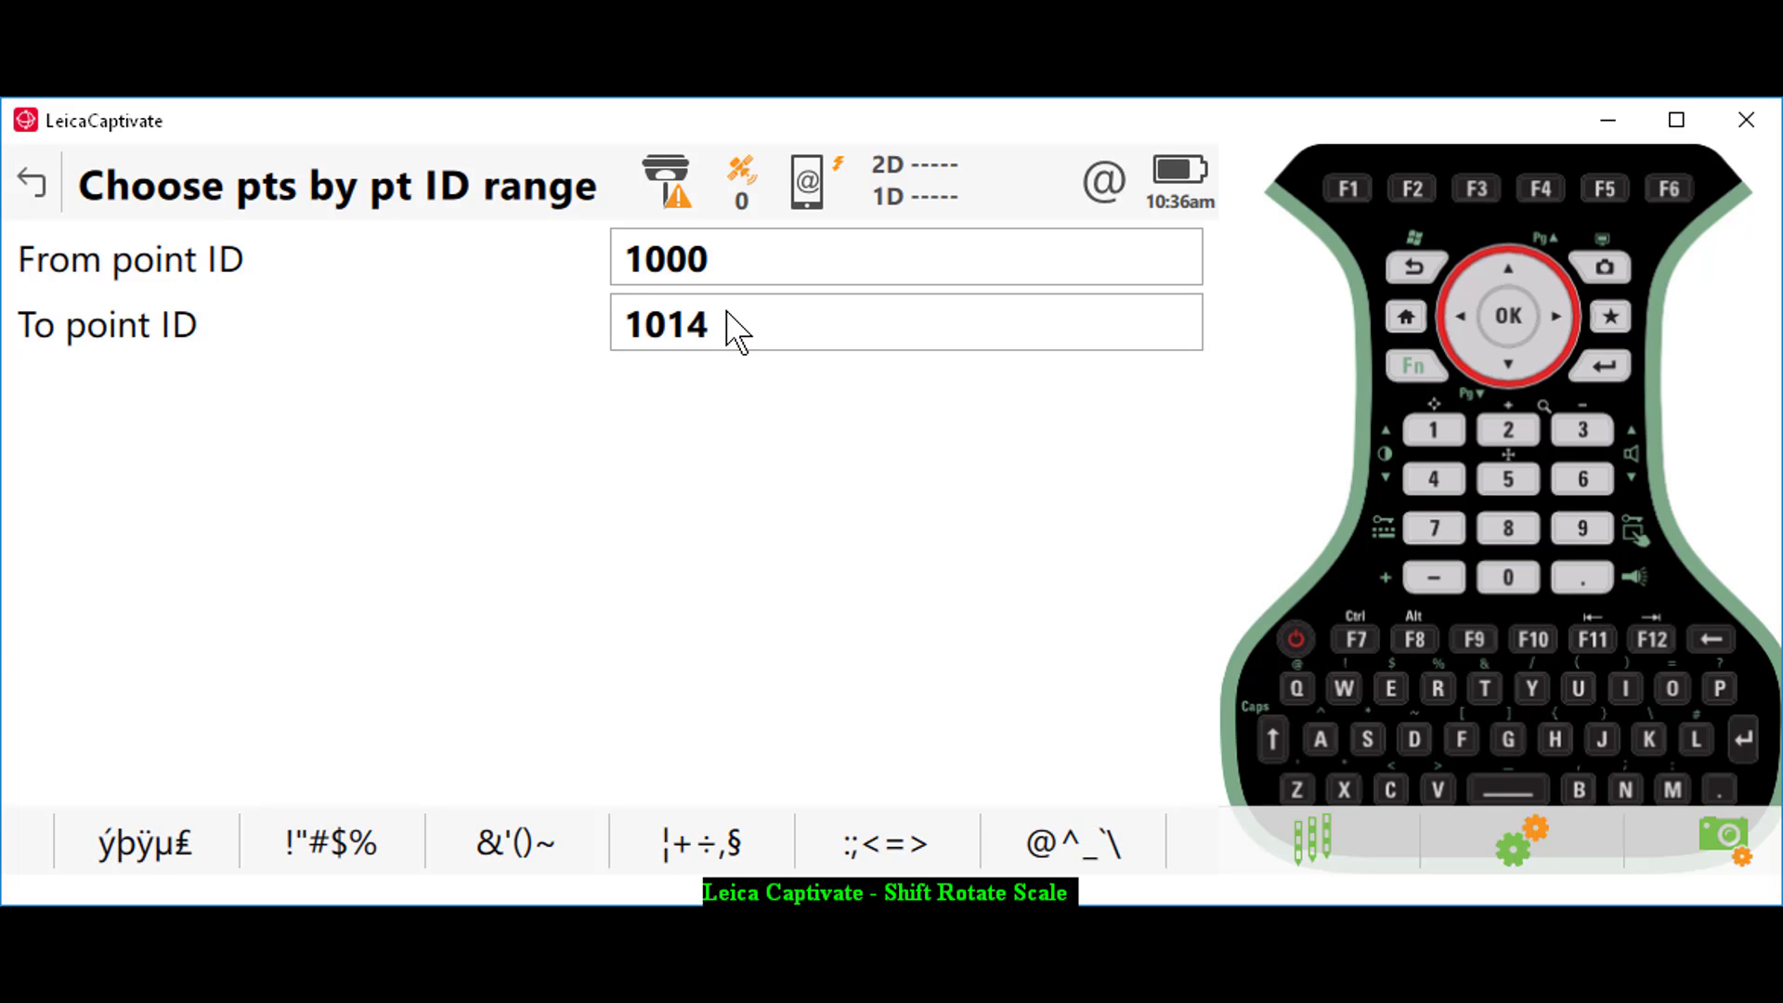
key("Return")
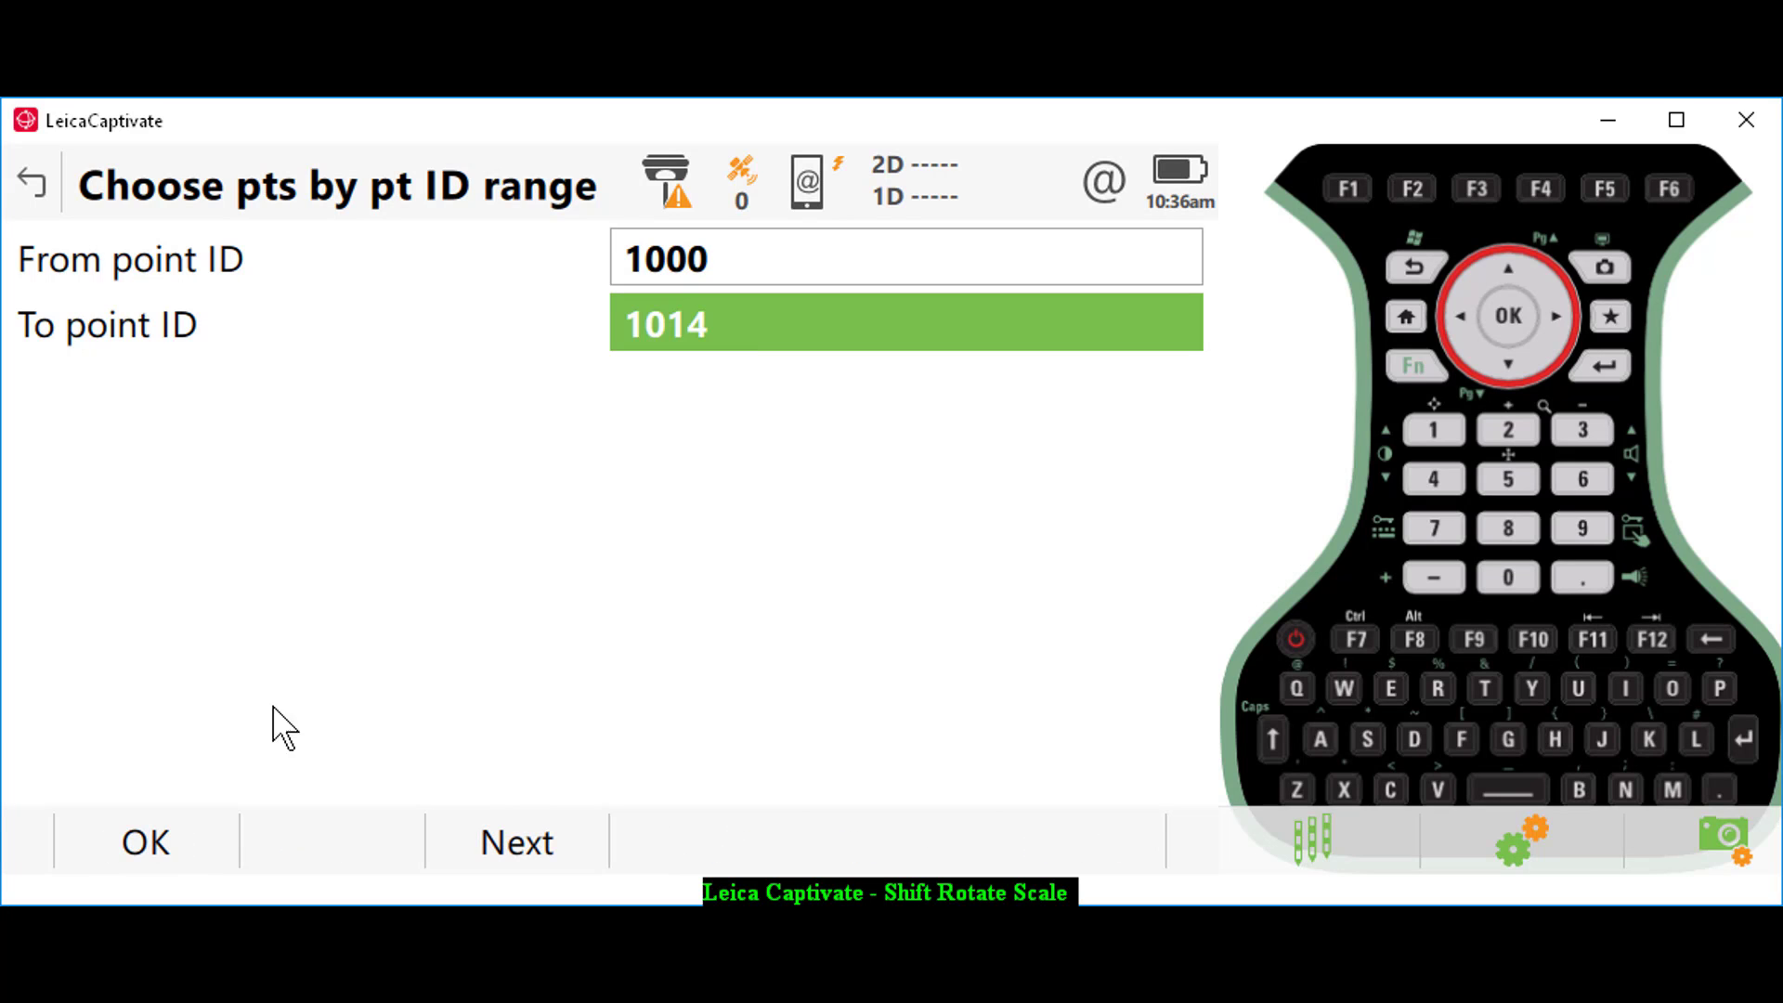
left_click(199, 855)
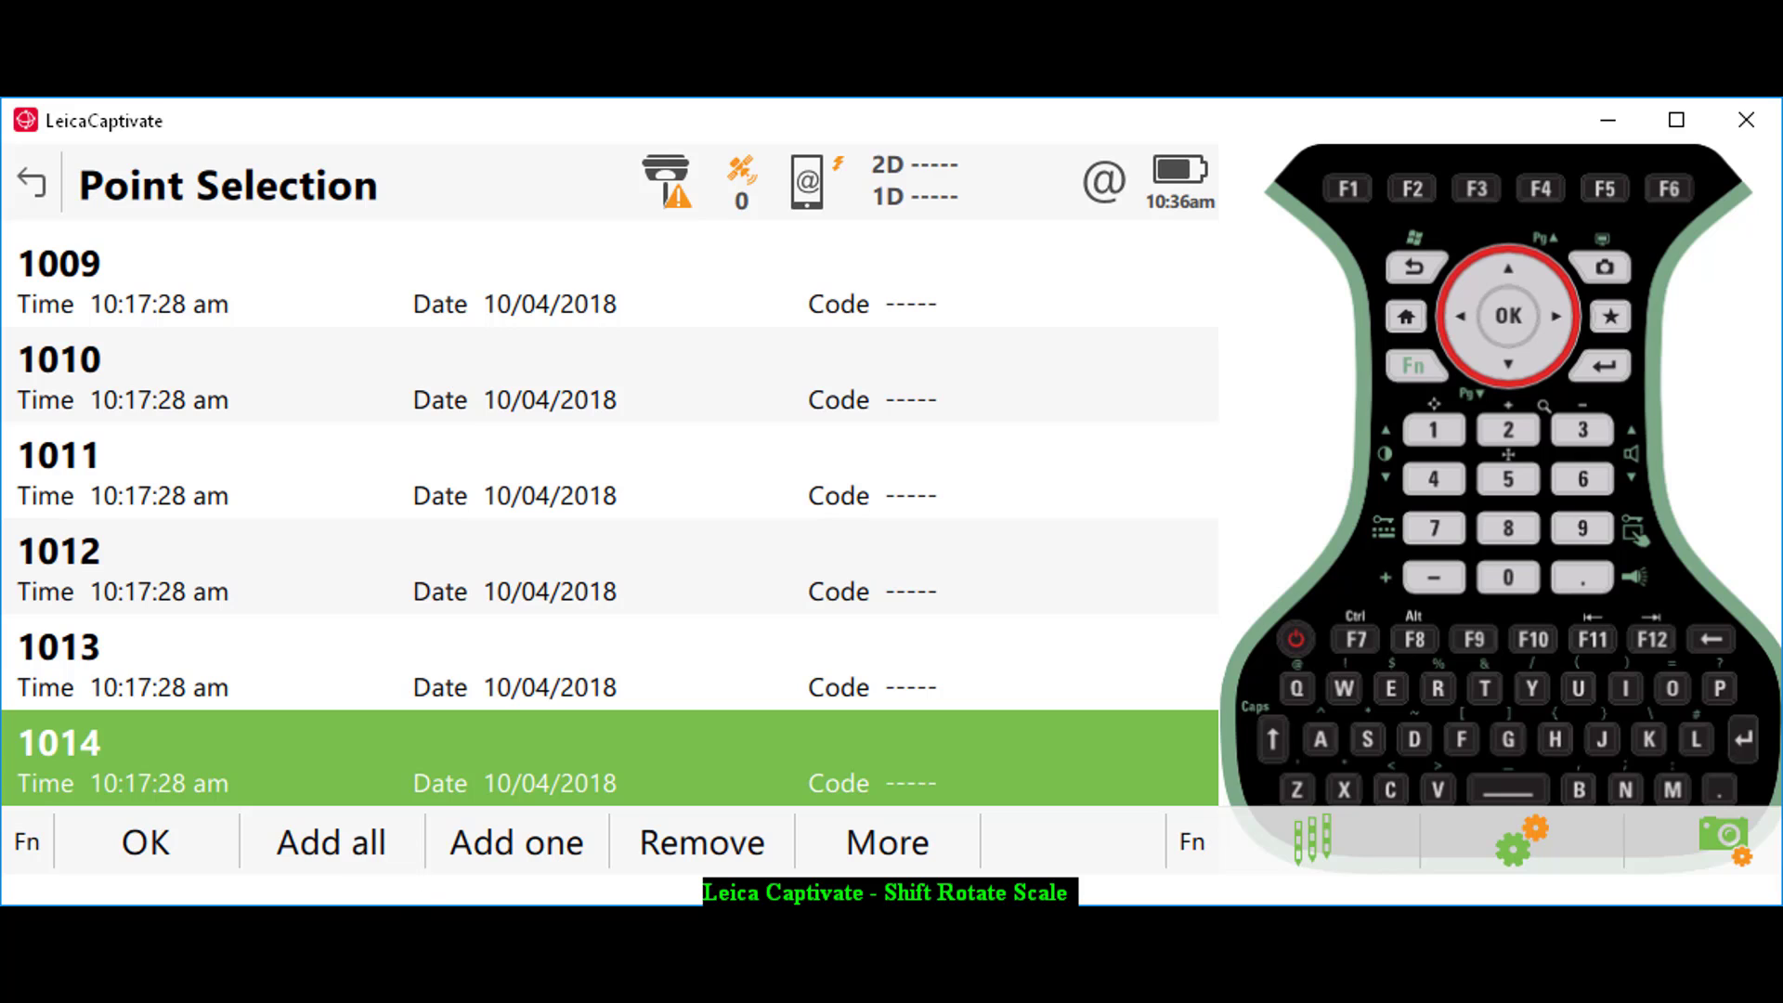
- Abandon adding an extra single point and accept the 1000–1014 selection
left_click(552, 861)
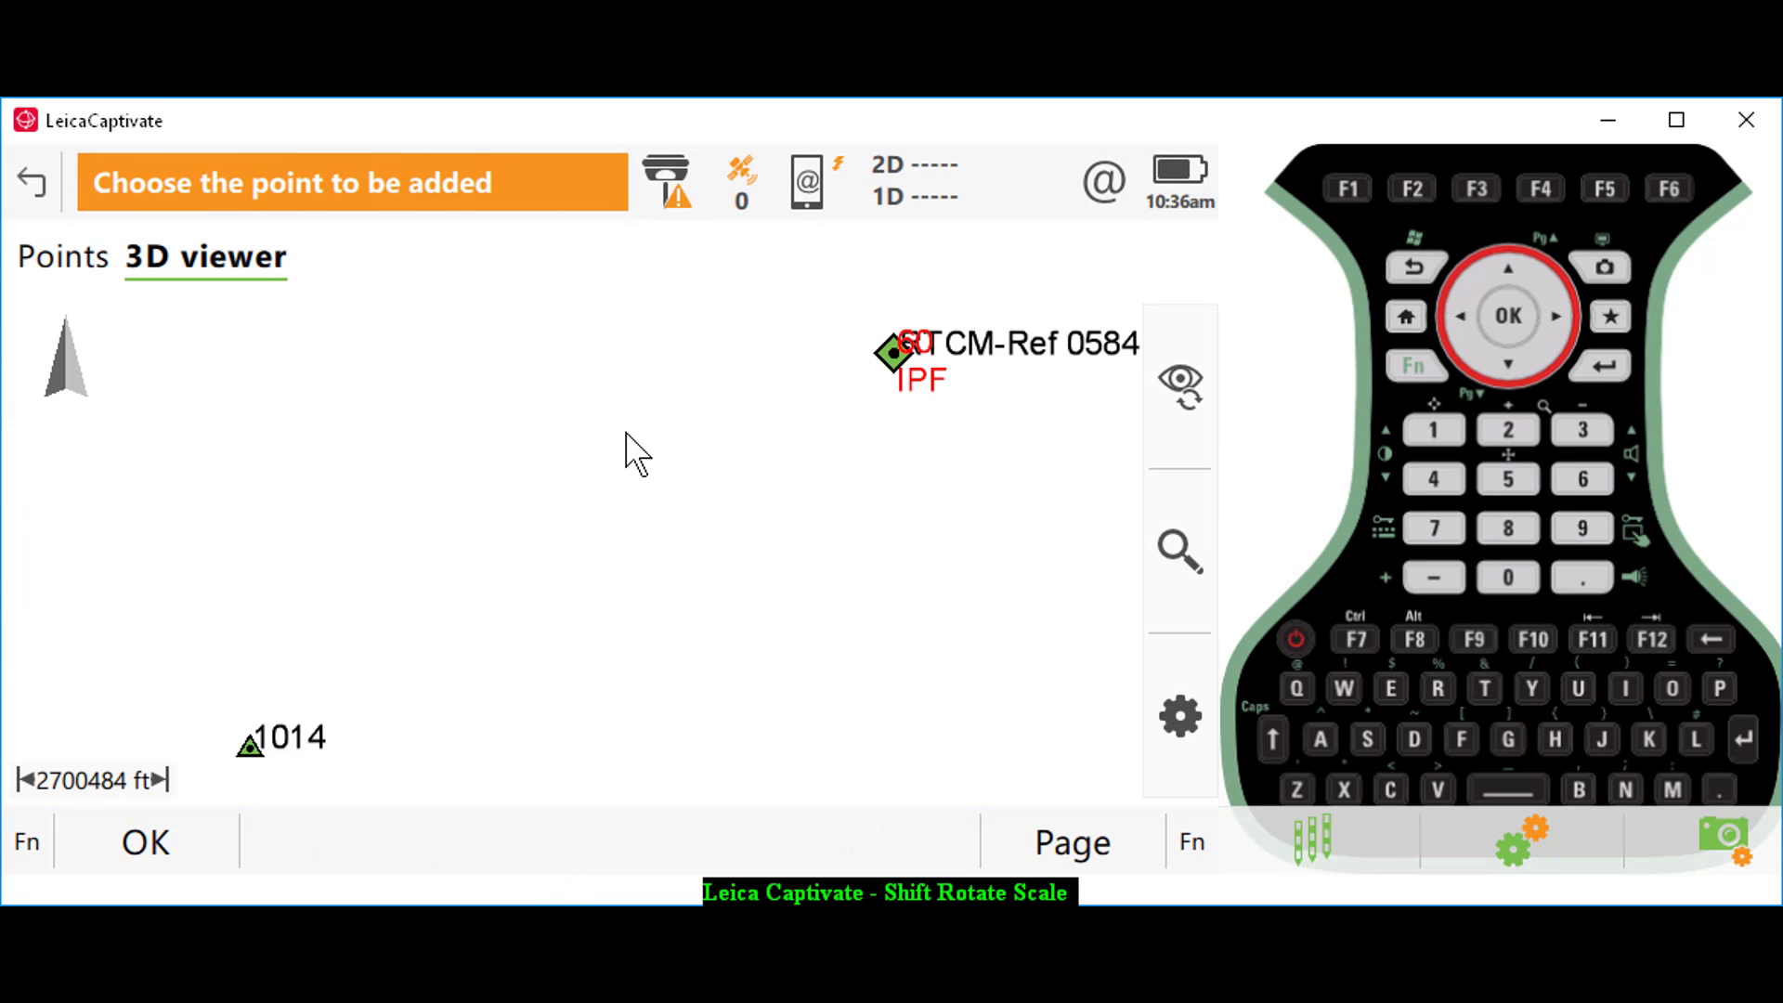
left_click(93, 264)
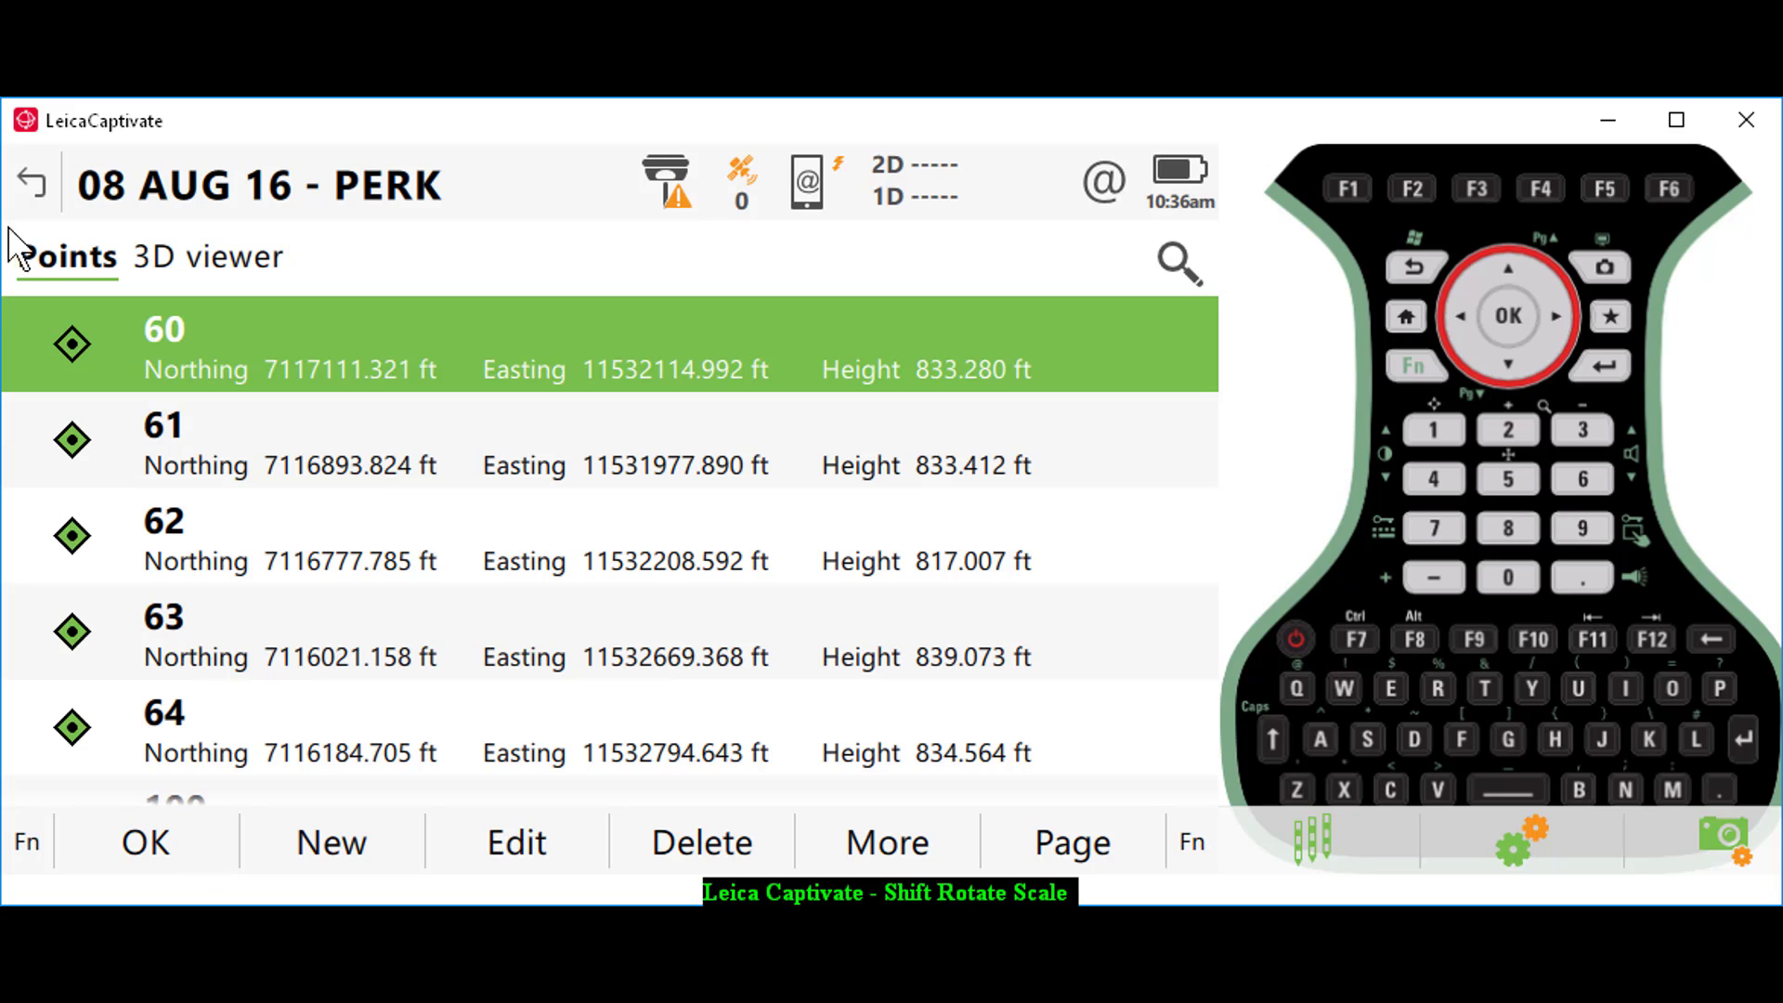
left_click(32, 183)
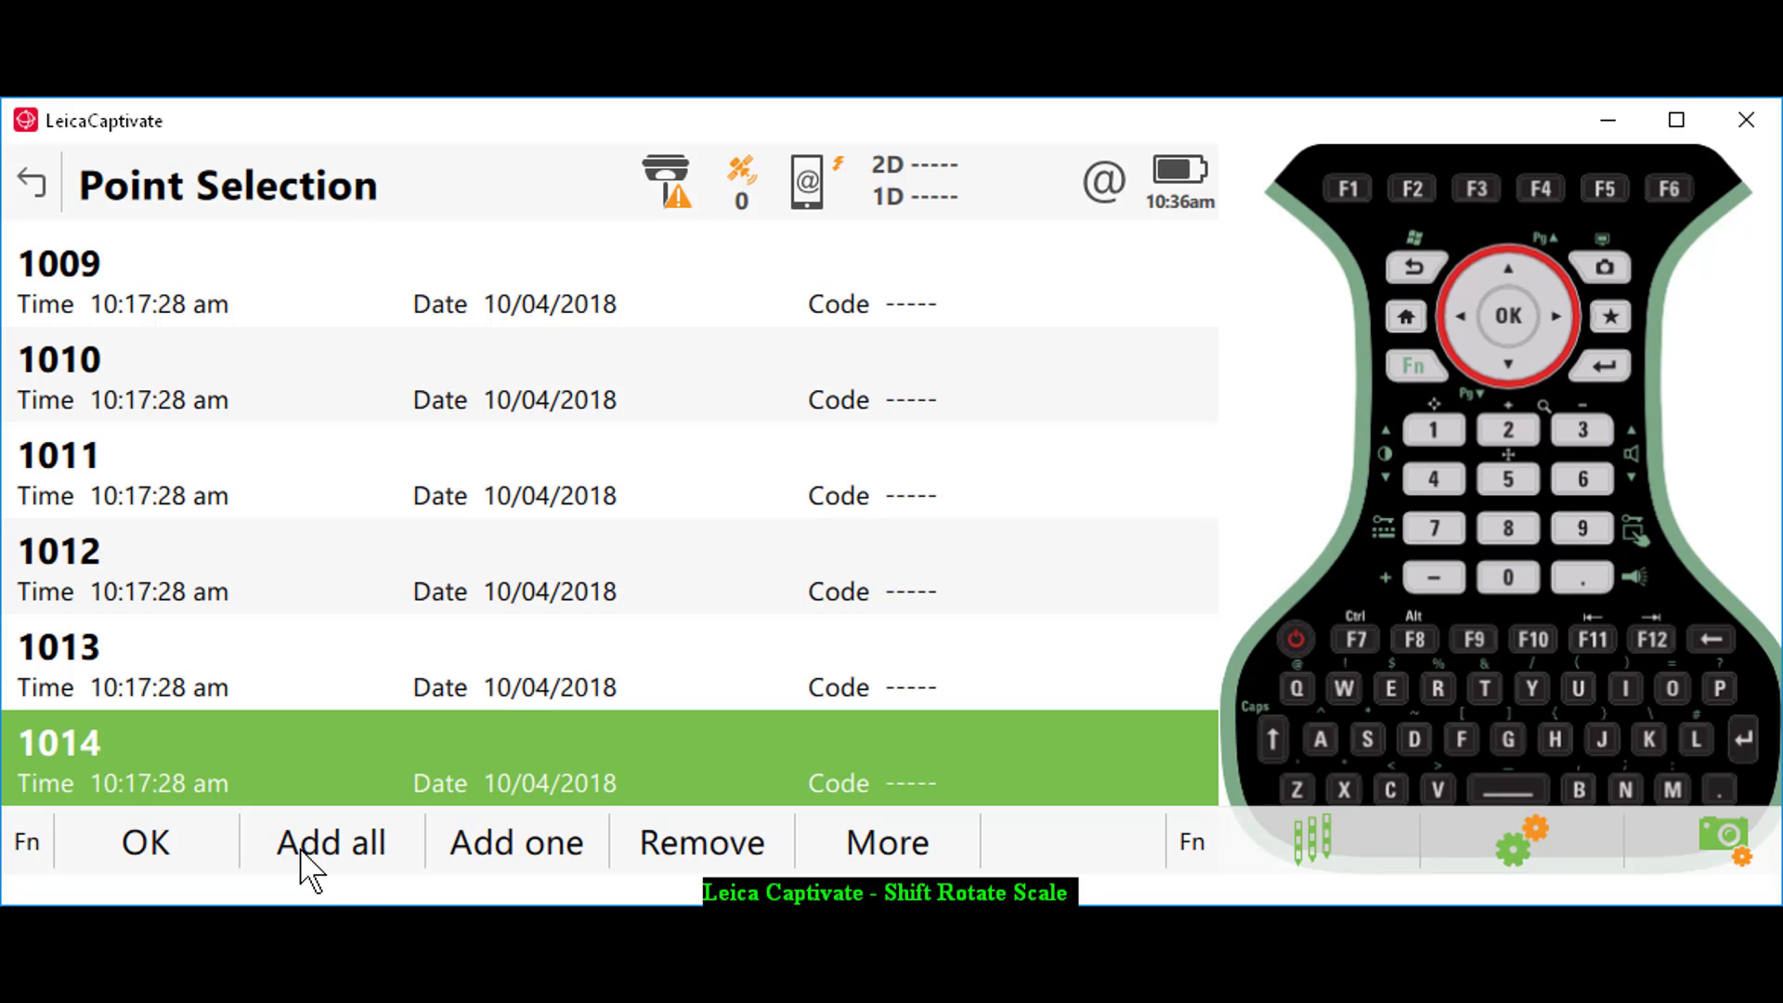
left_click(195, 871)
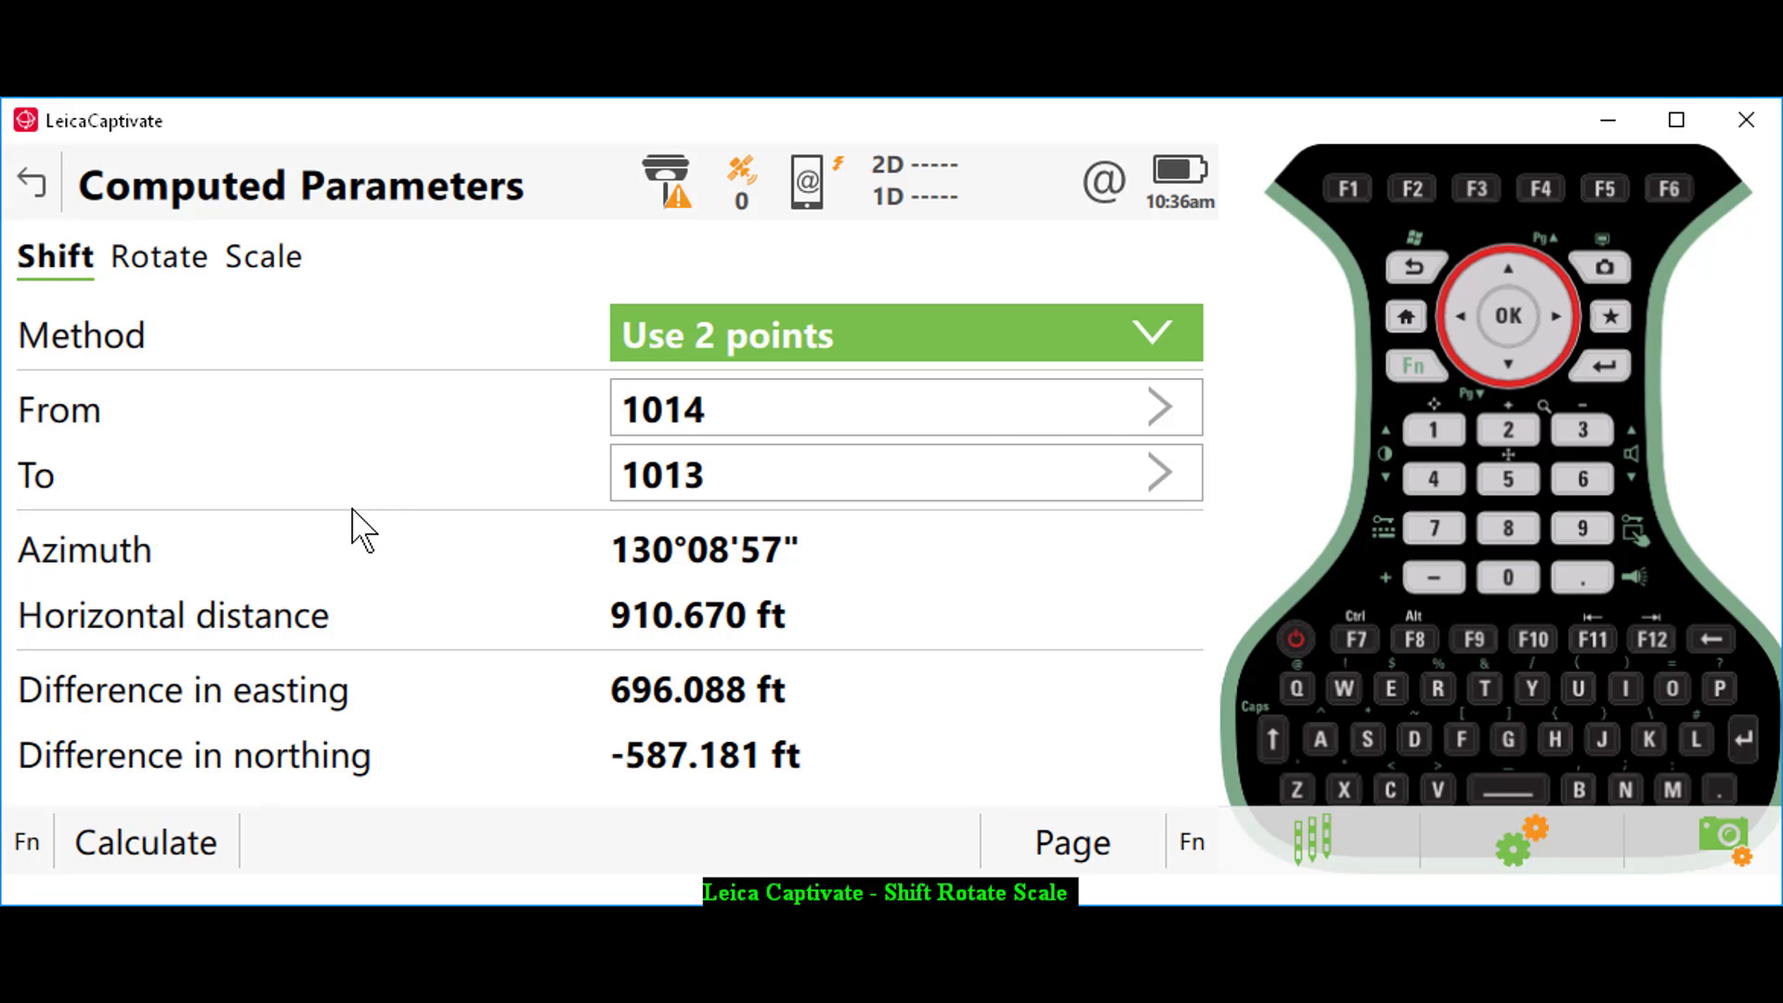
- Keep the two-point shift, set it from point 1000 to field point 61, and review the height difference
left_click(964, 339)
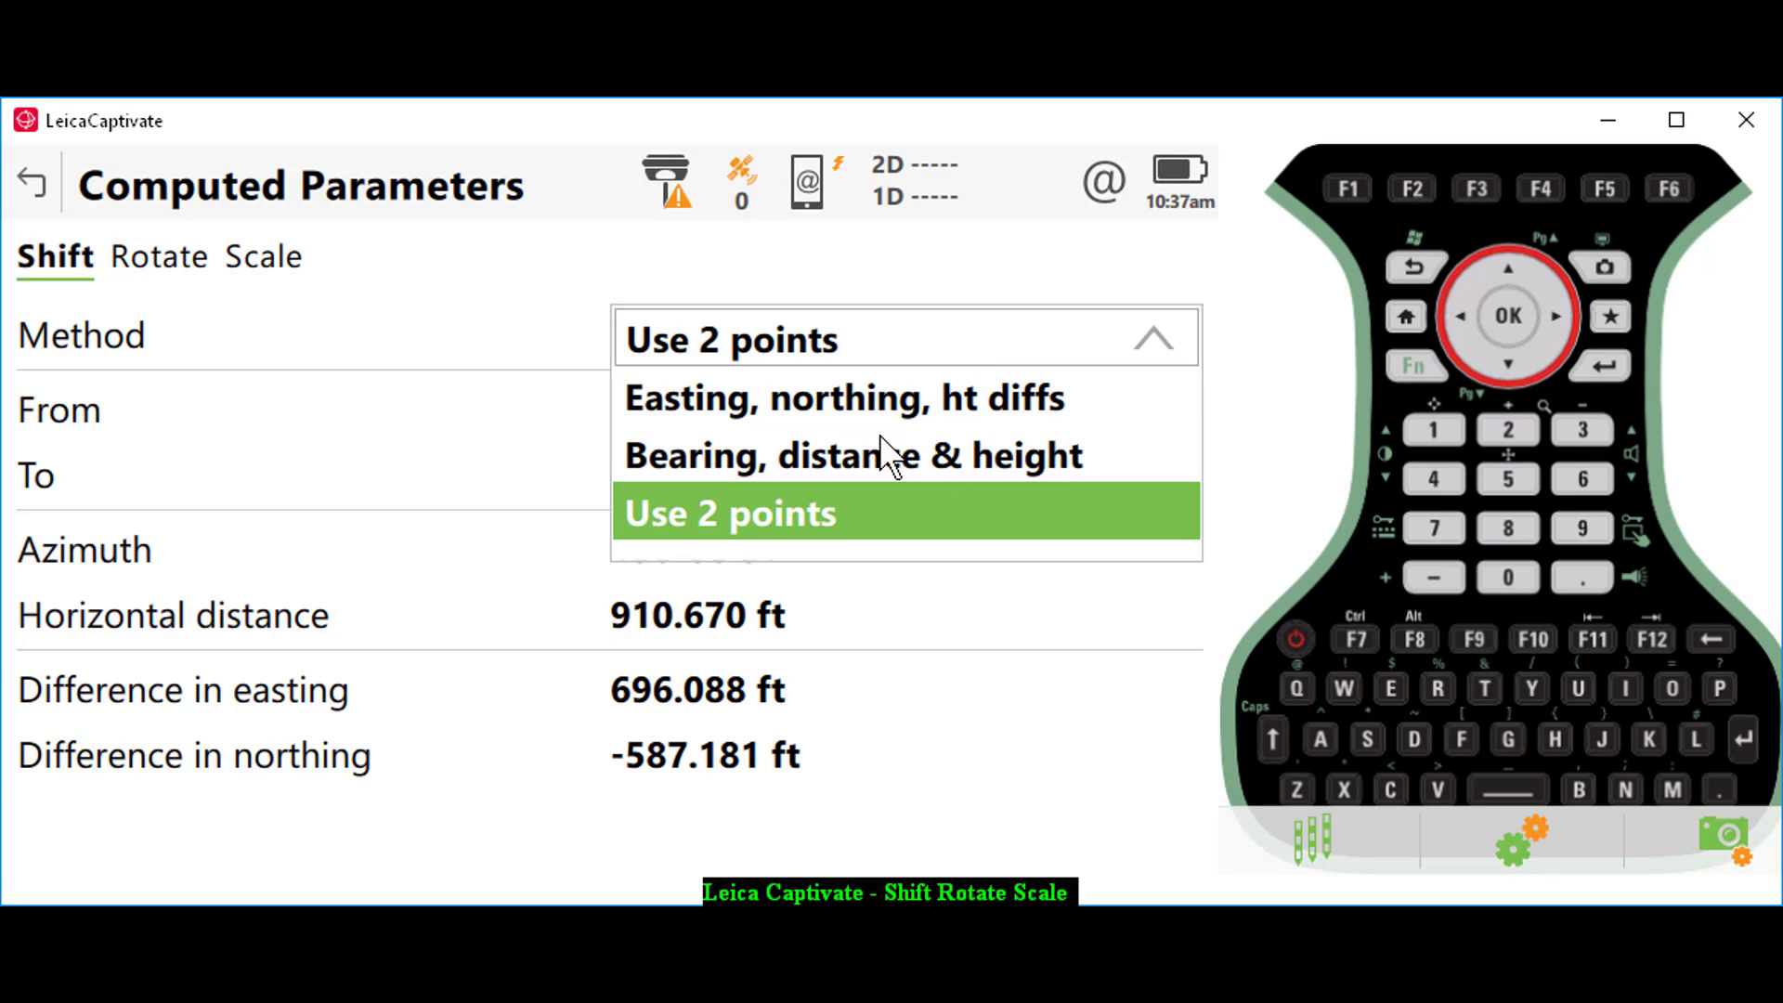
left_click(825, 507)
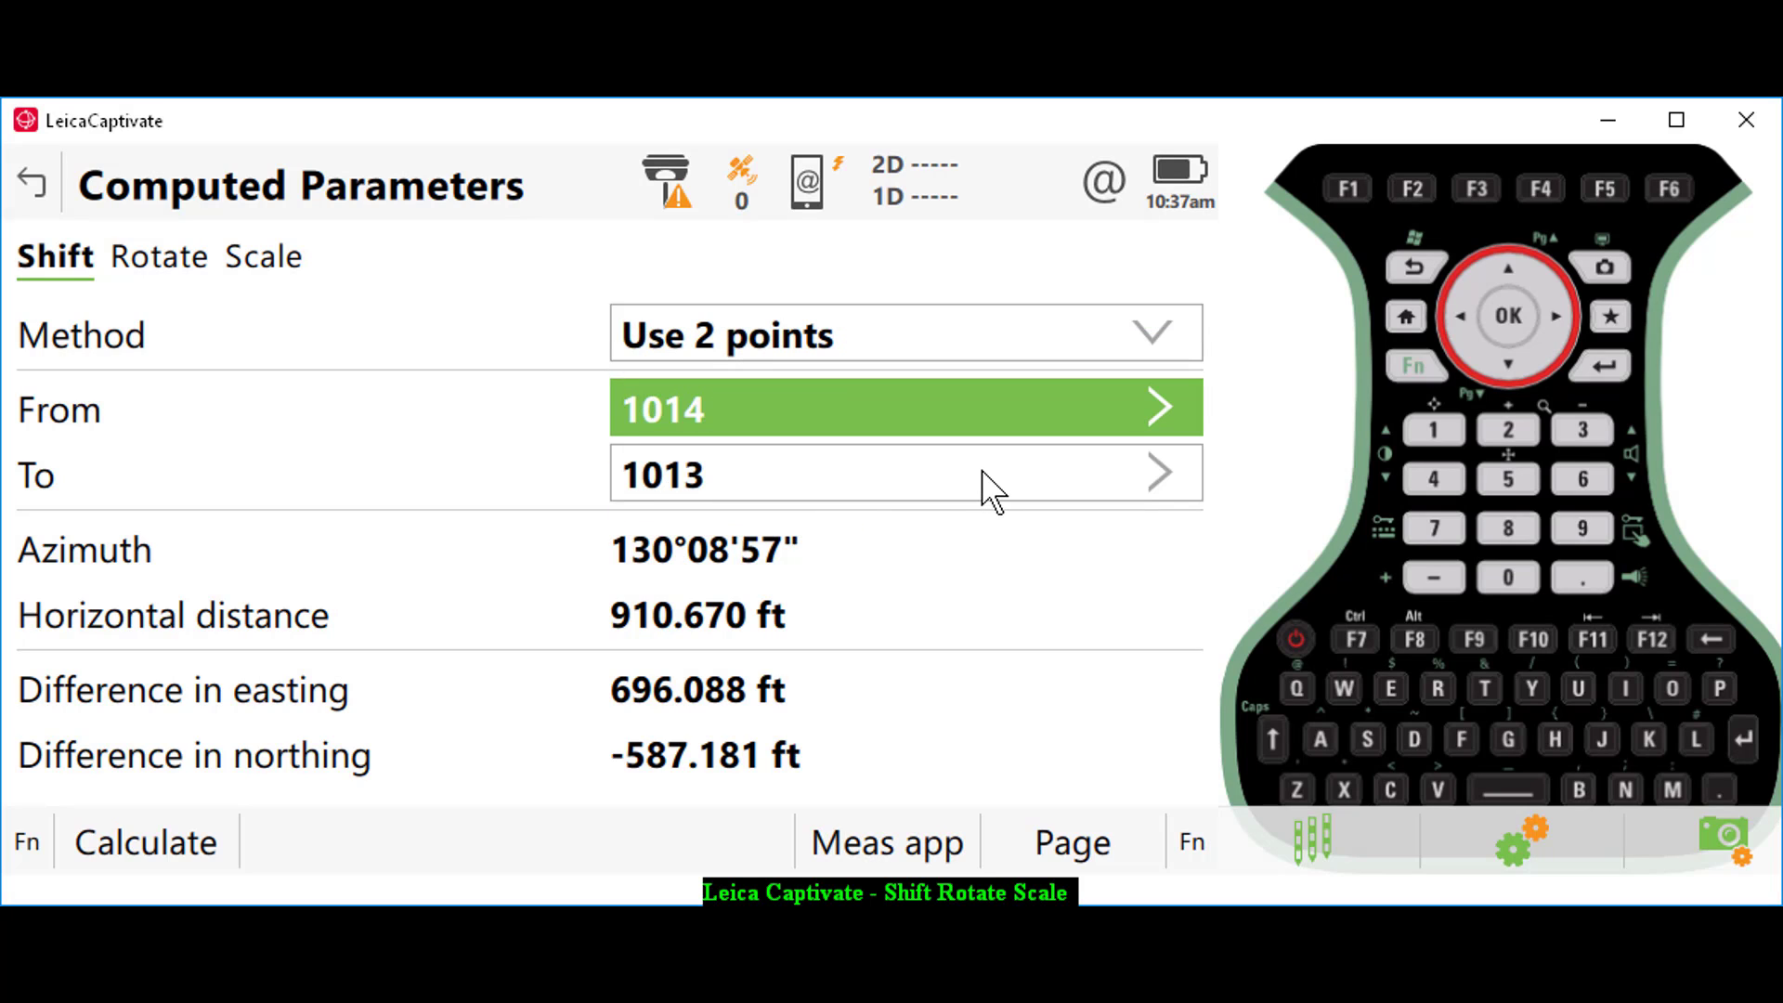
left_click(827, 407)
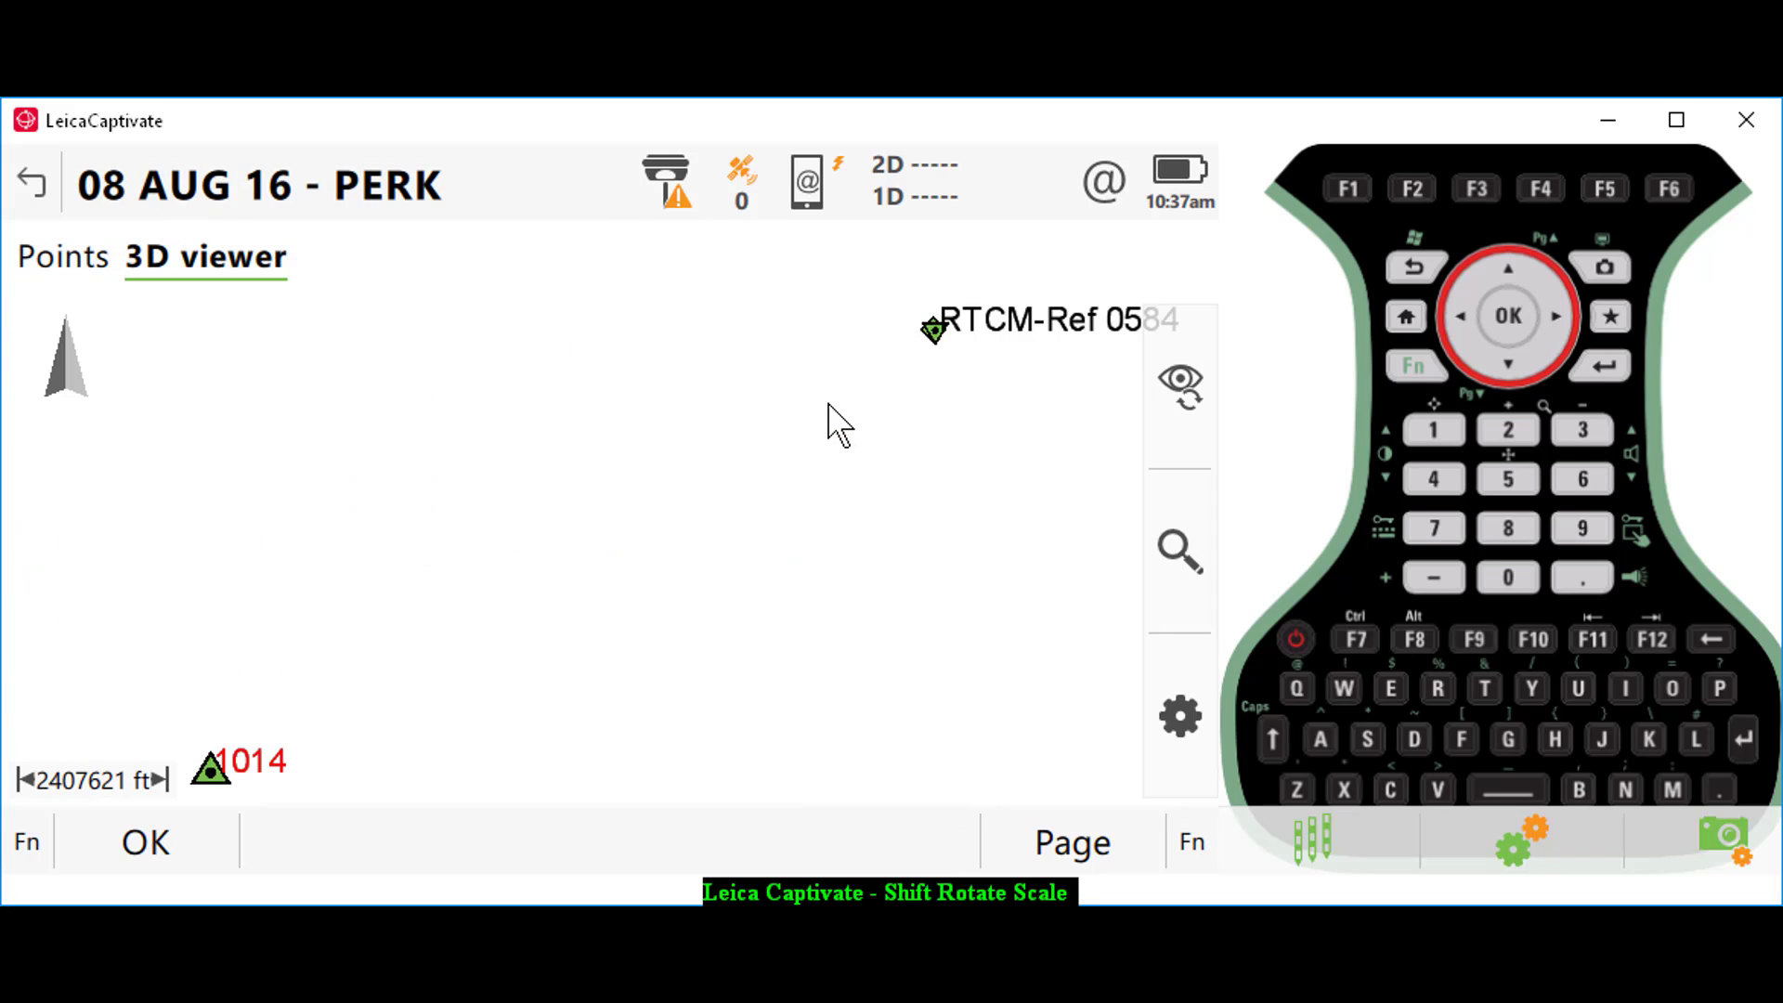
left_click(90, 258)
type("100")
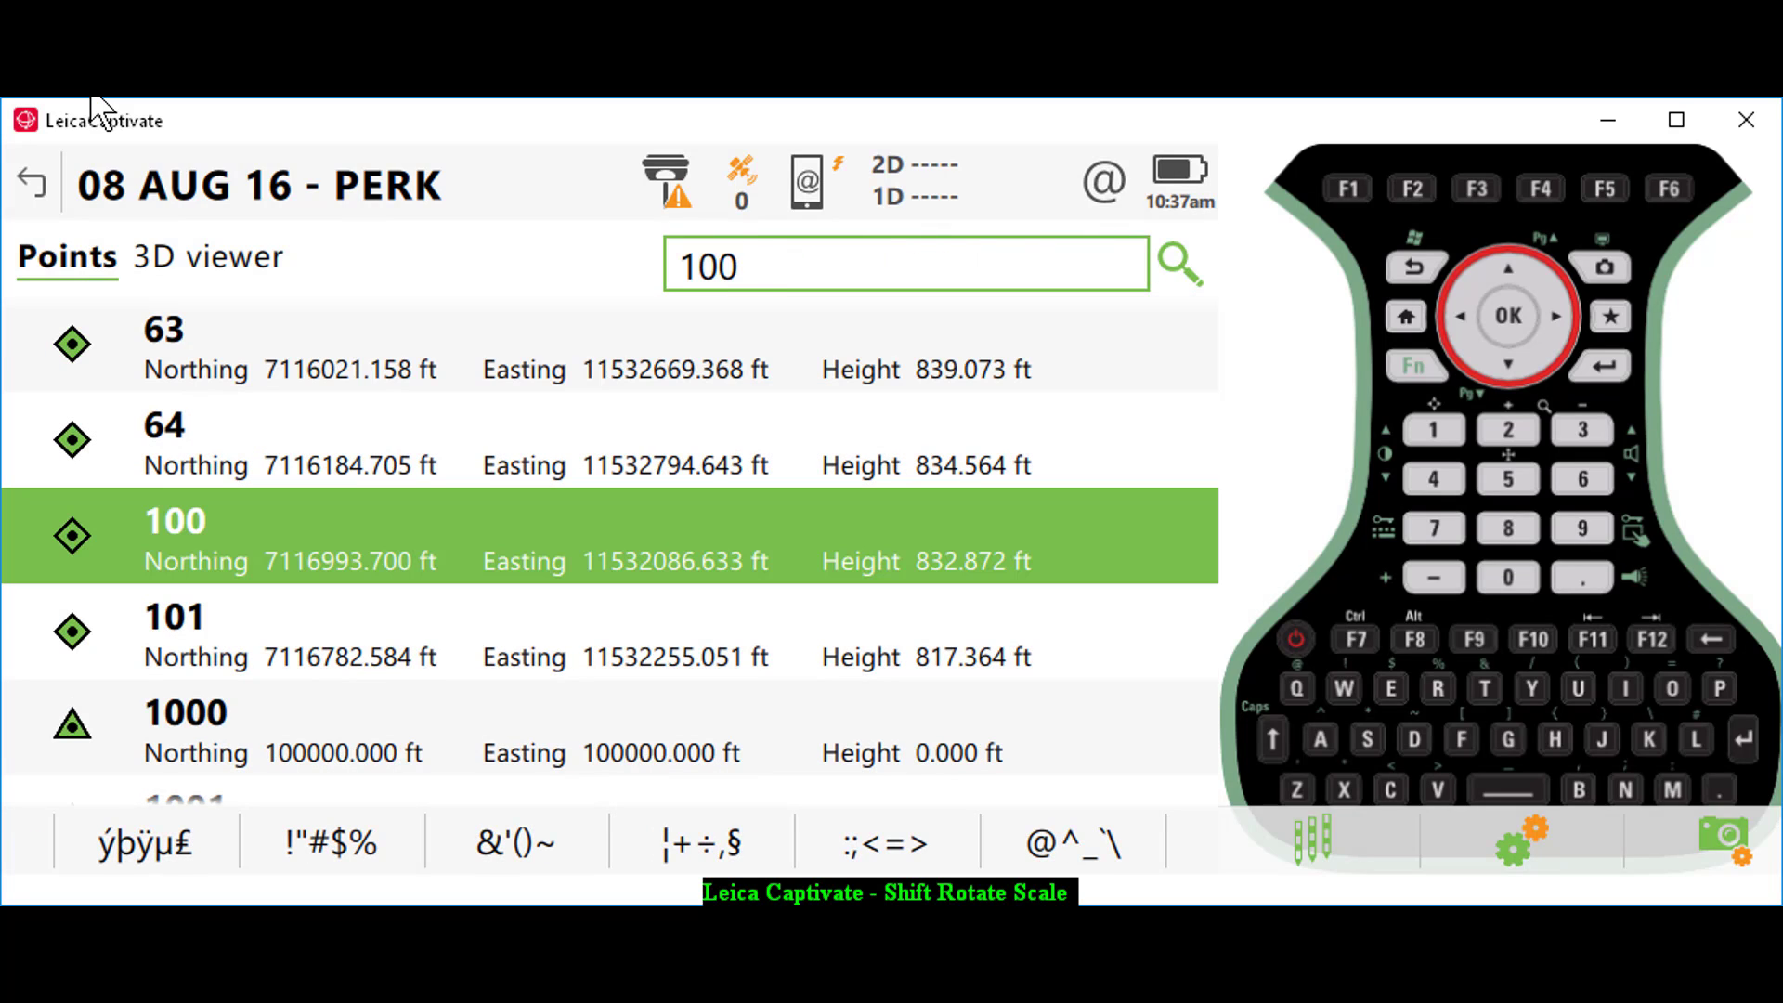
type("0")
key("Return")
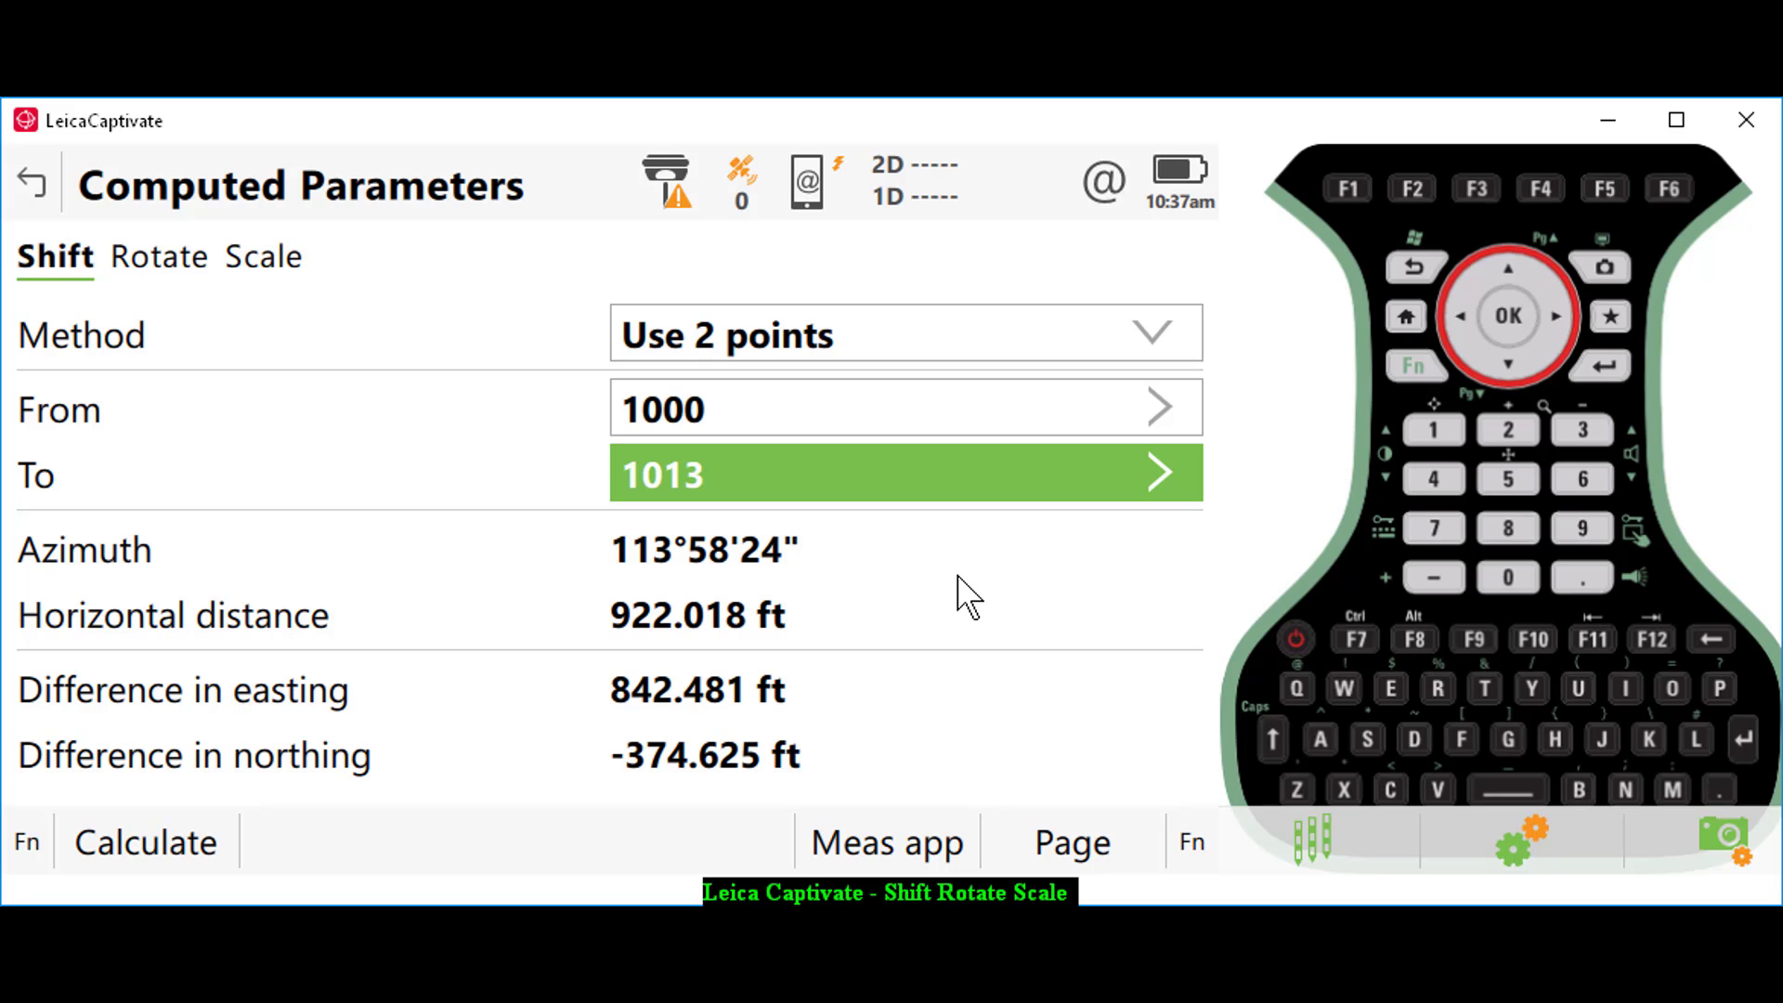
type("61")
key("Return")
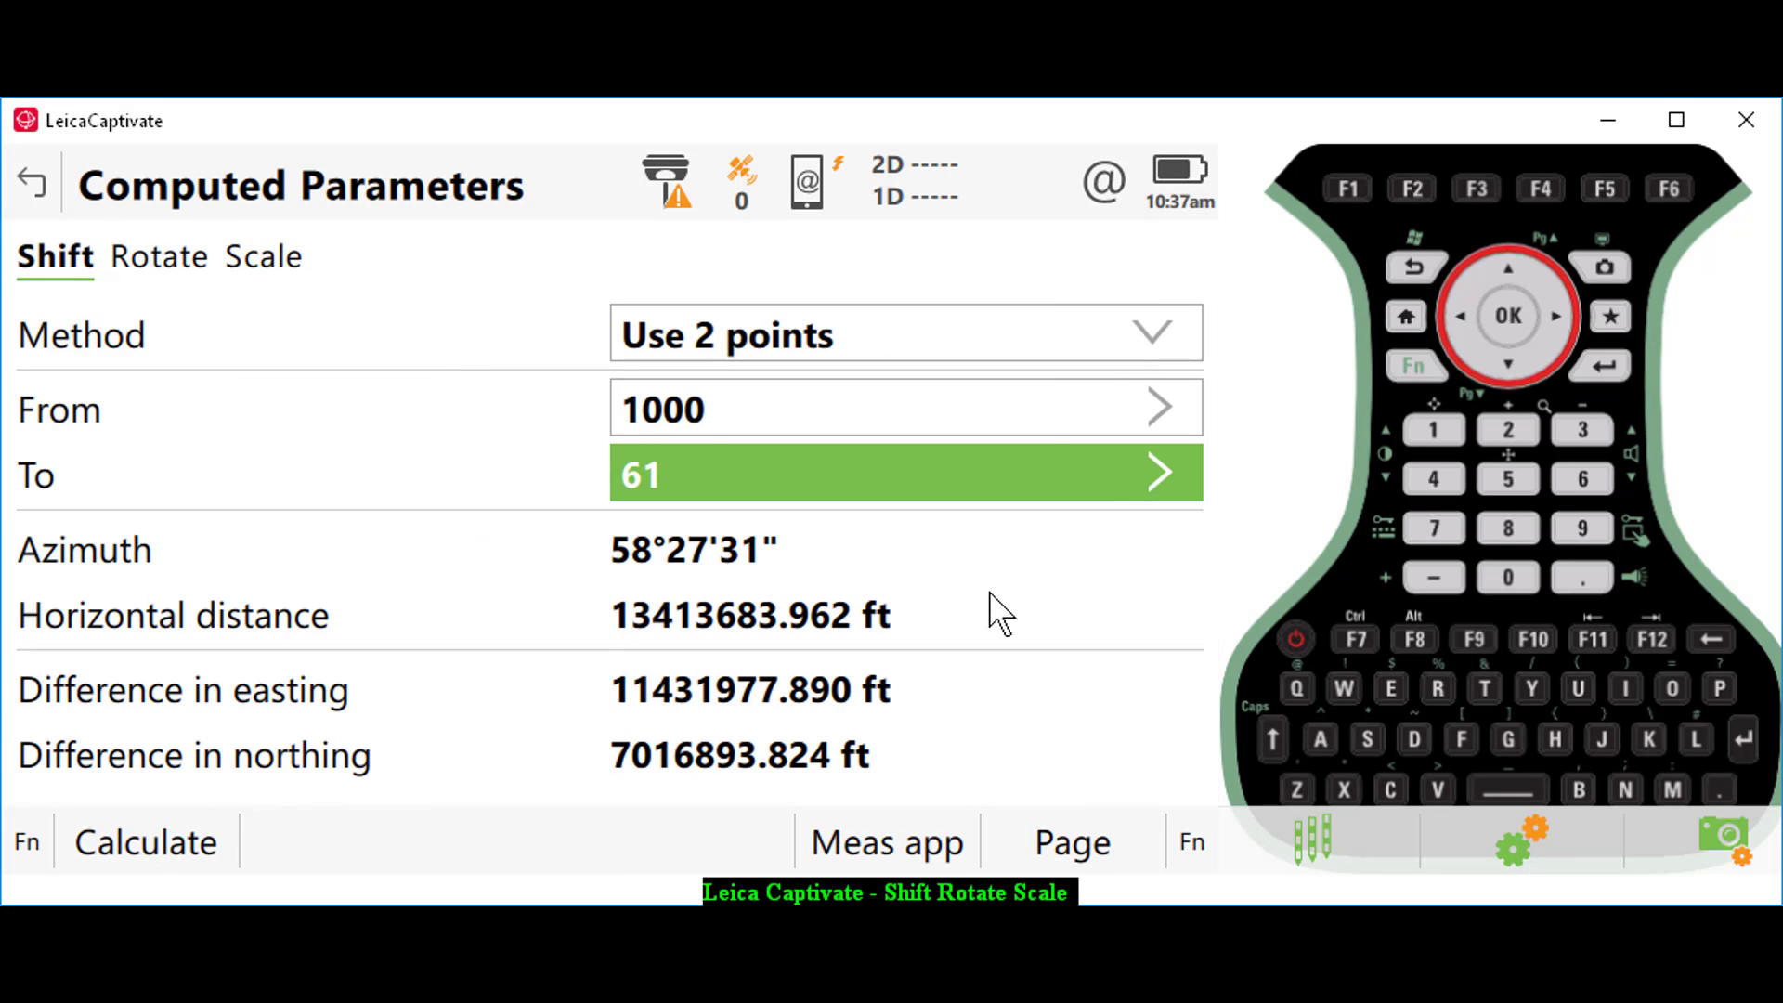
scroll(617, 539, "down", 1)
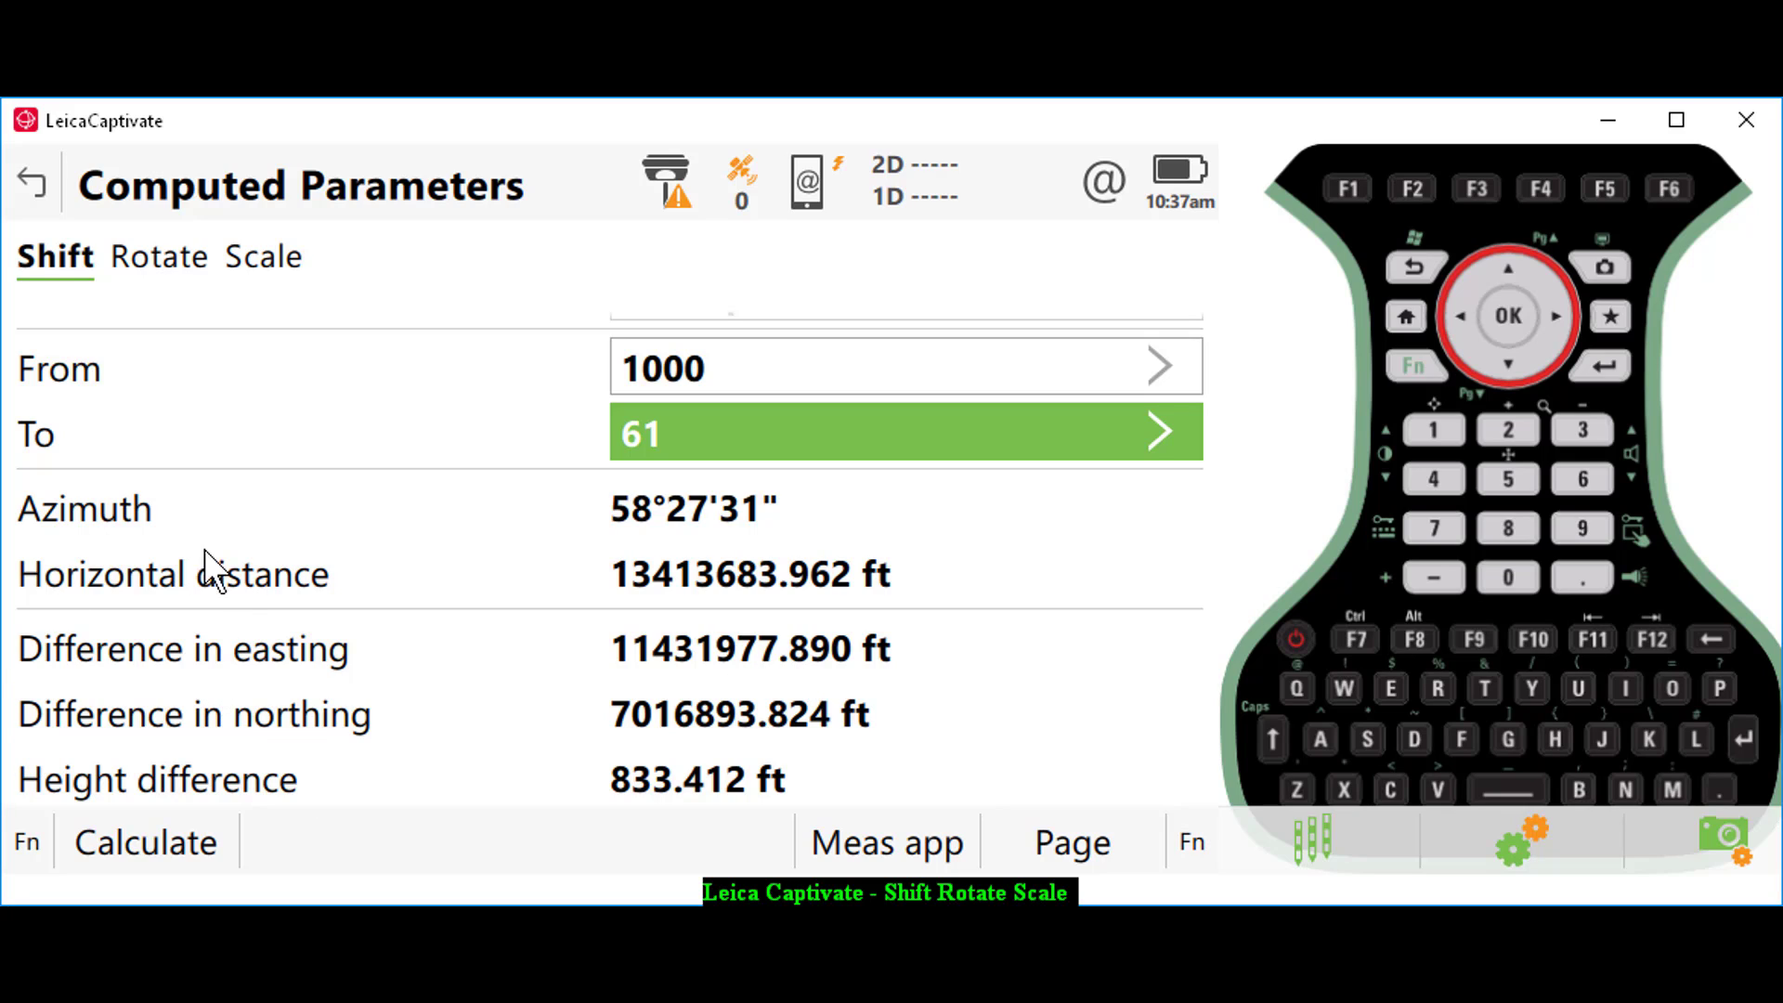
- Set the rotation method to Computed with rotation point 1000
left_click(160, 263)
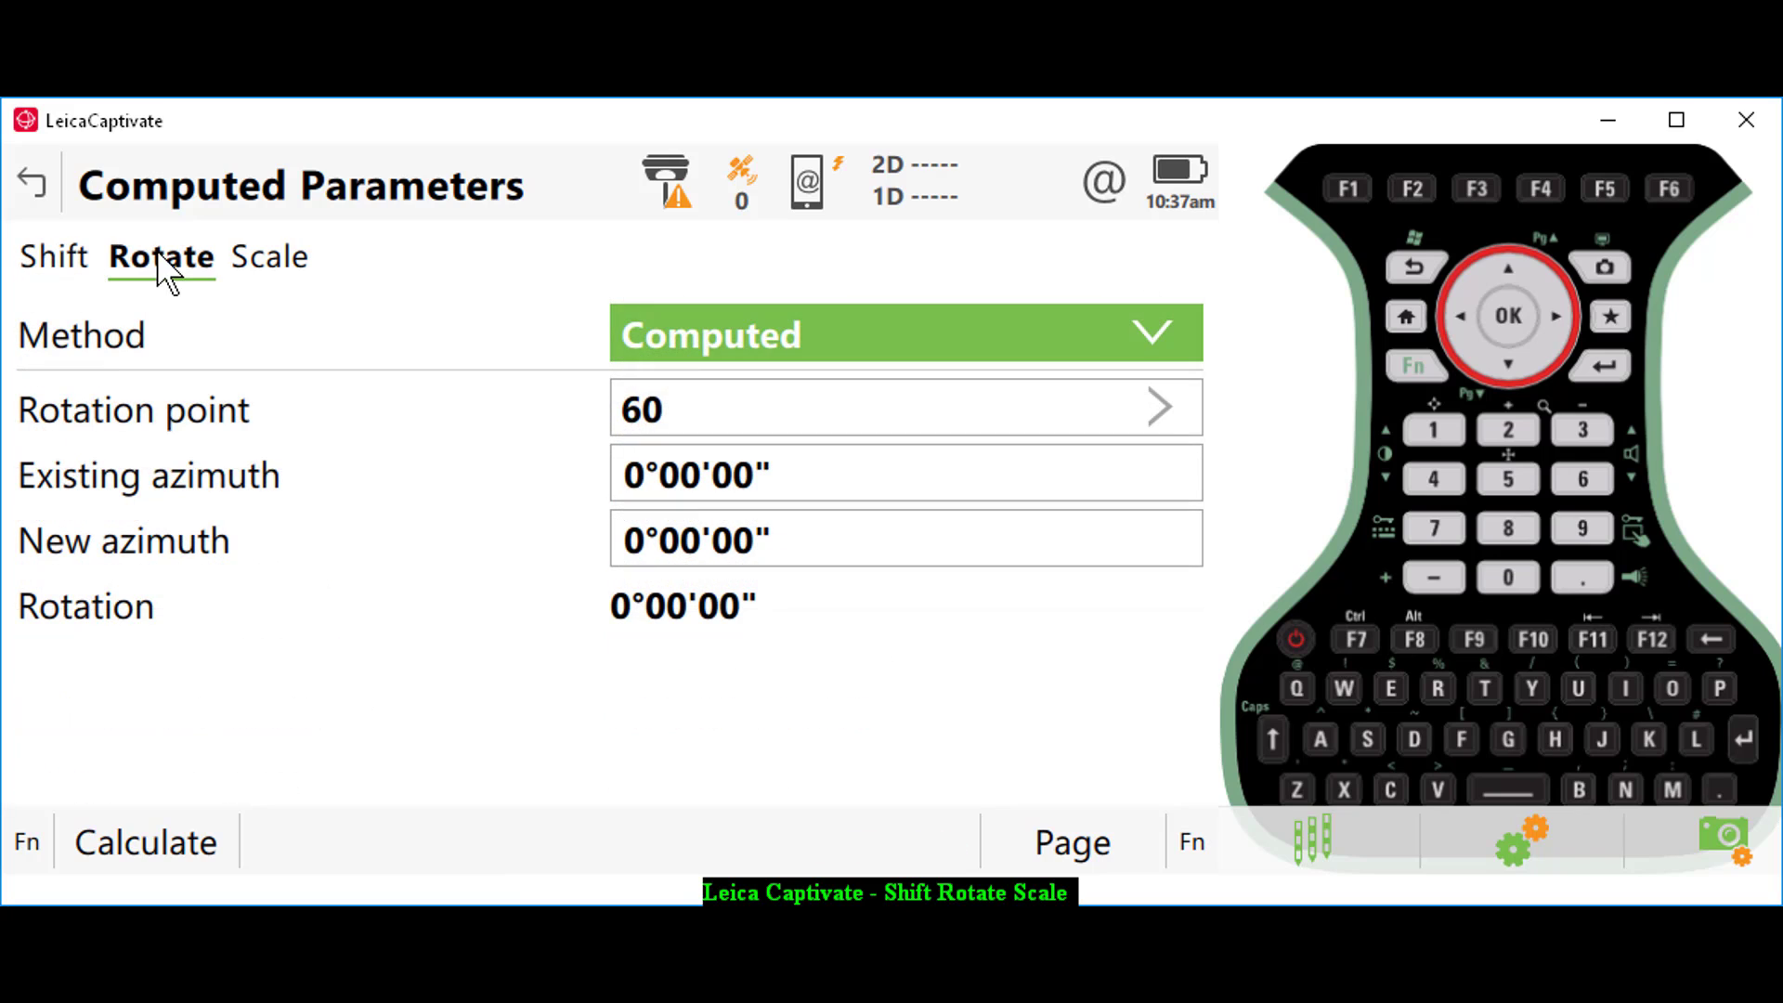
left_click(761, 332)
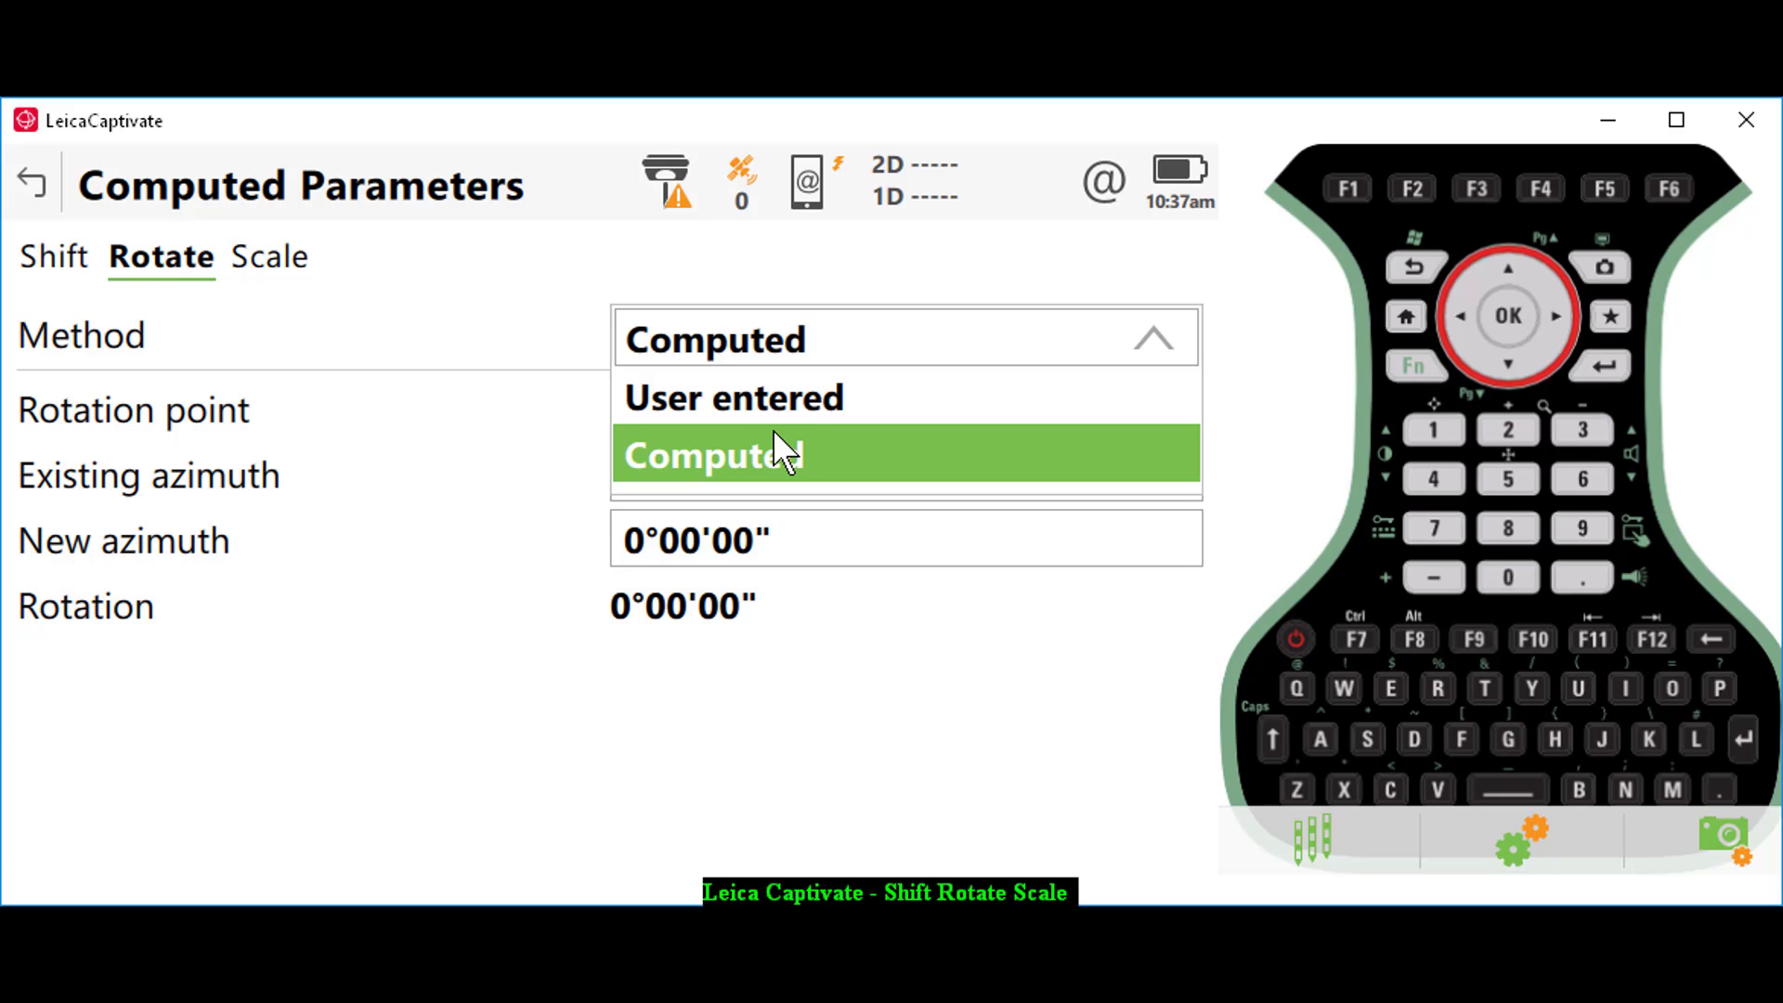
left_click(765, 401)
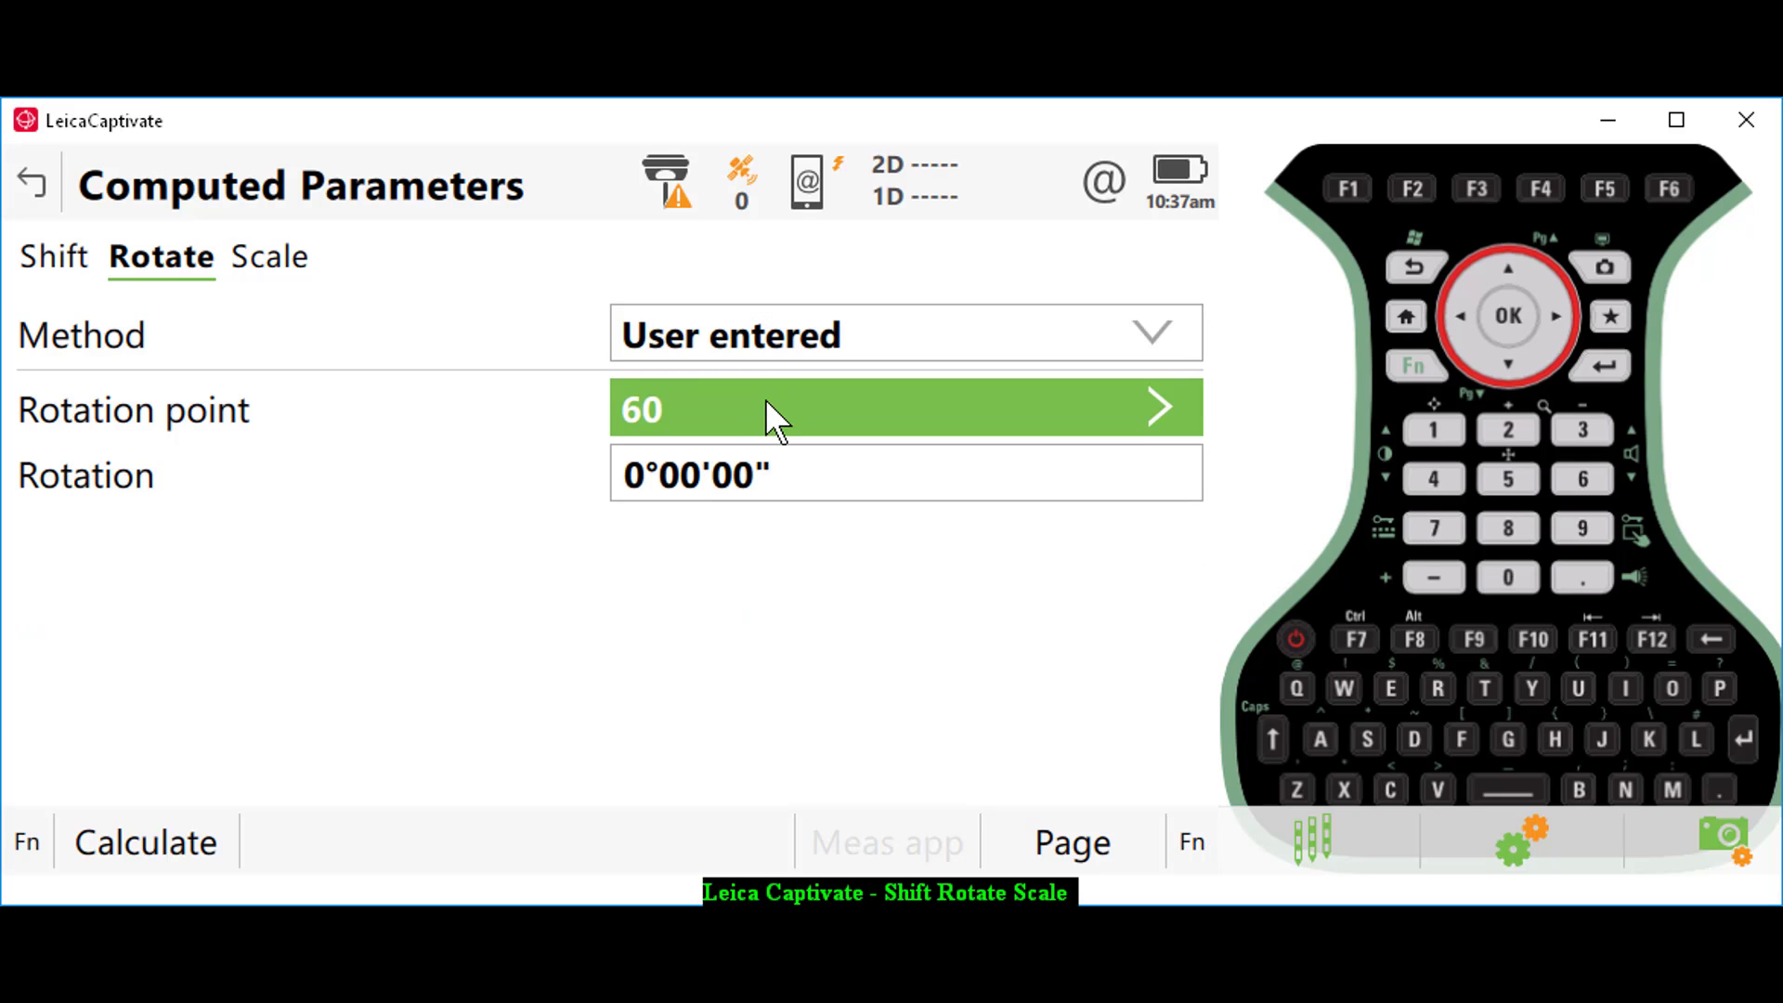
left_click(737, 332)
left_click(722, 453)
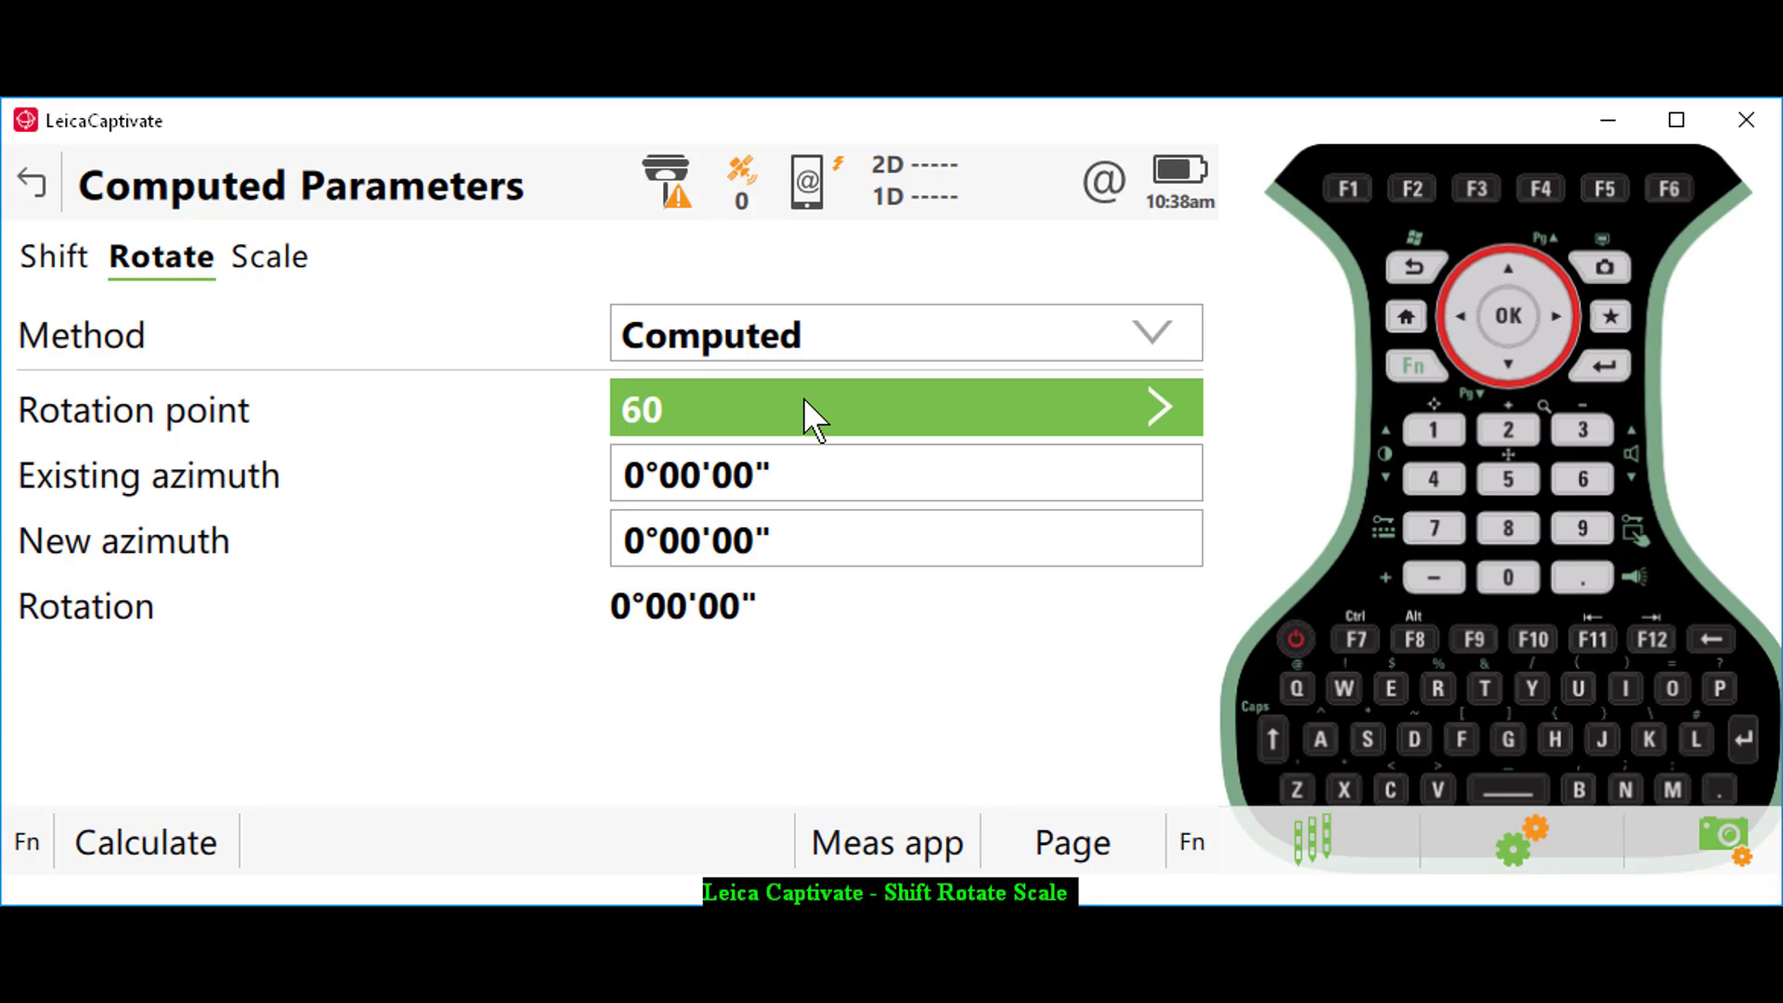
left_click(805, 397)
type("1000")
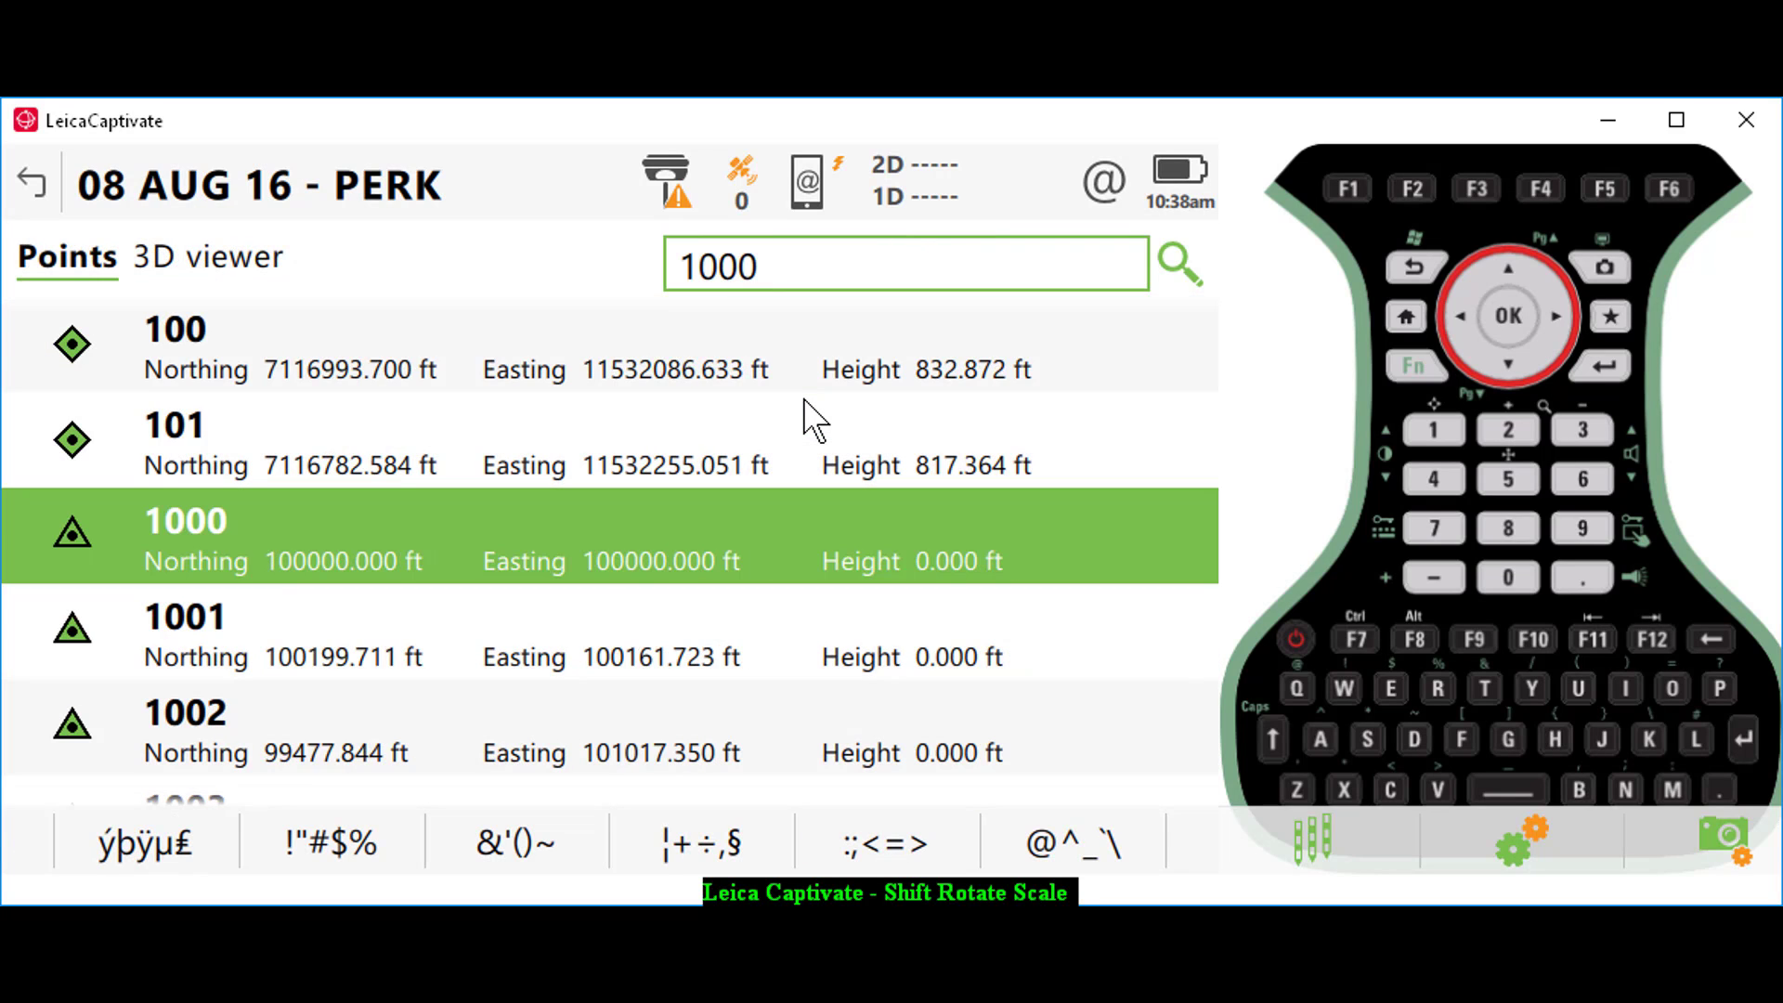
key("Return")
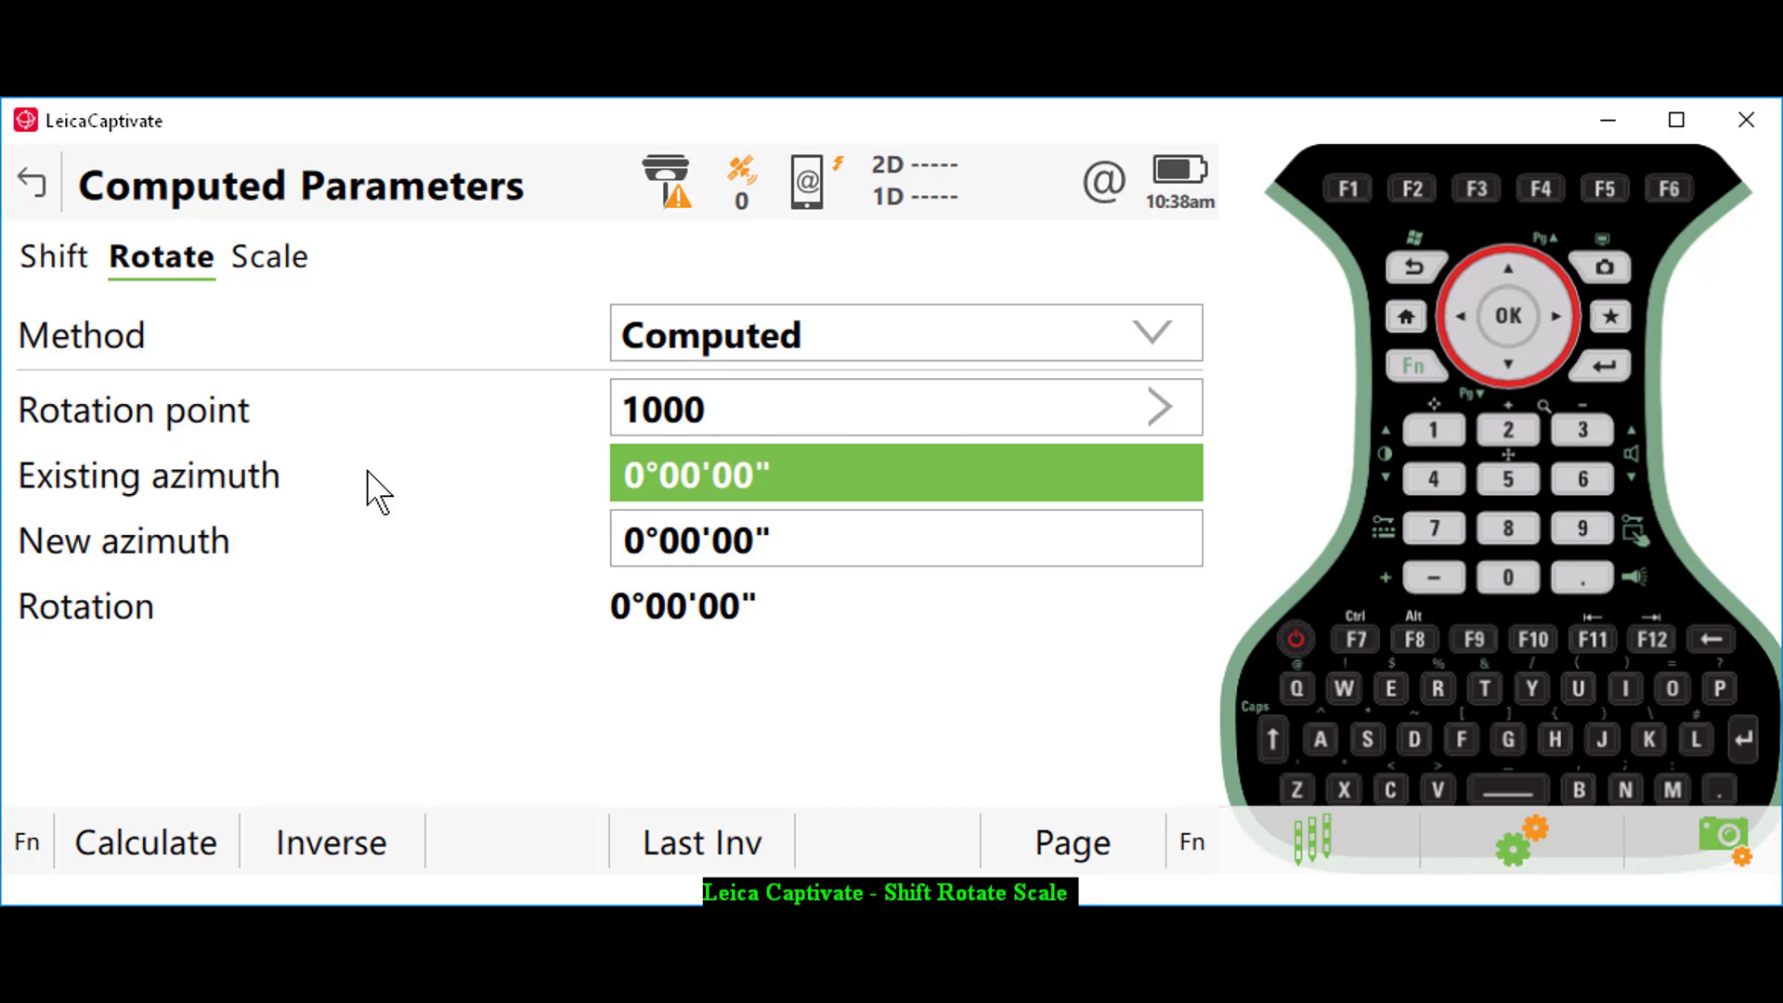
- Inverse points 1000 to 1009 and store 137°44'01" as the existing azimuth
left_click(350, 850)
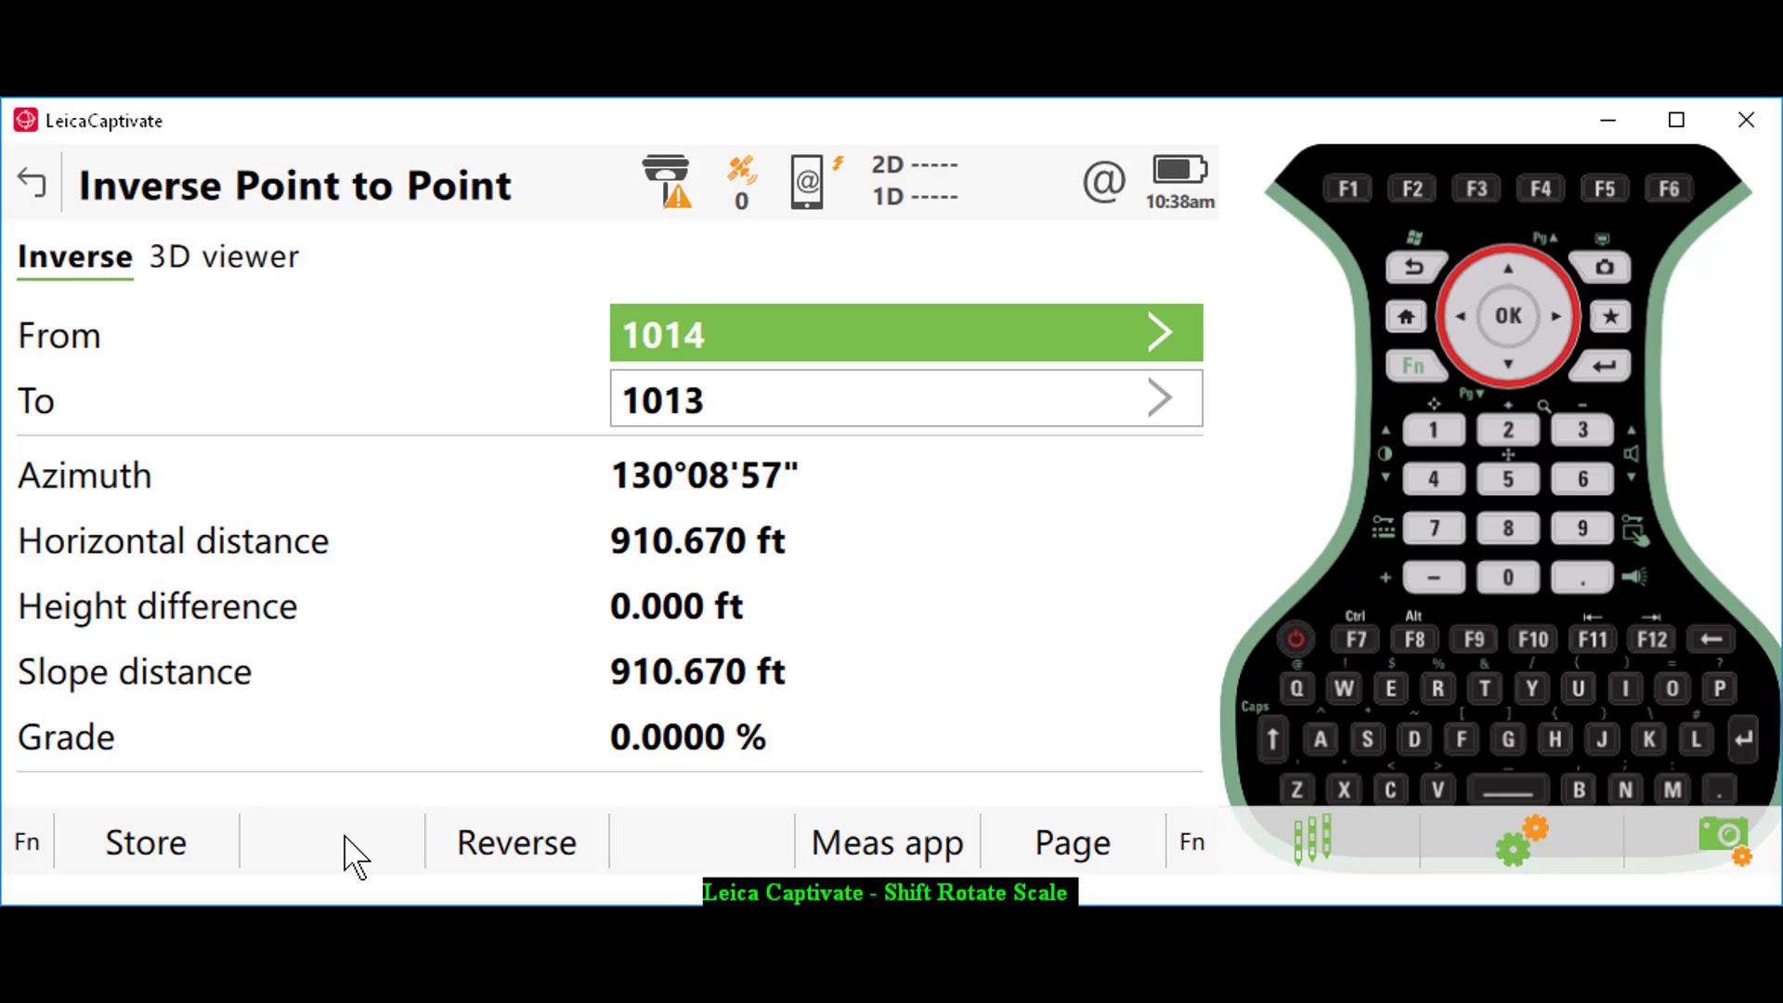
type("1000")
key("Return")
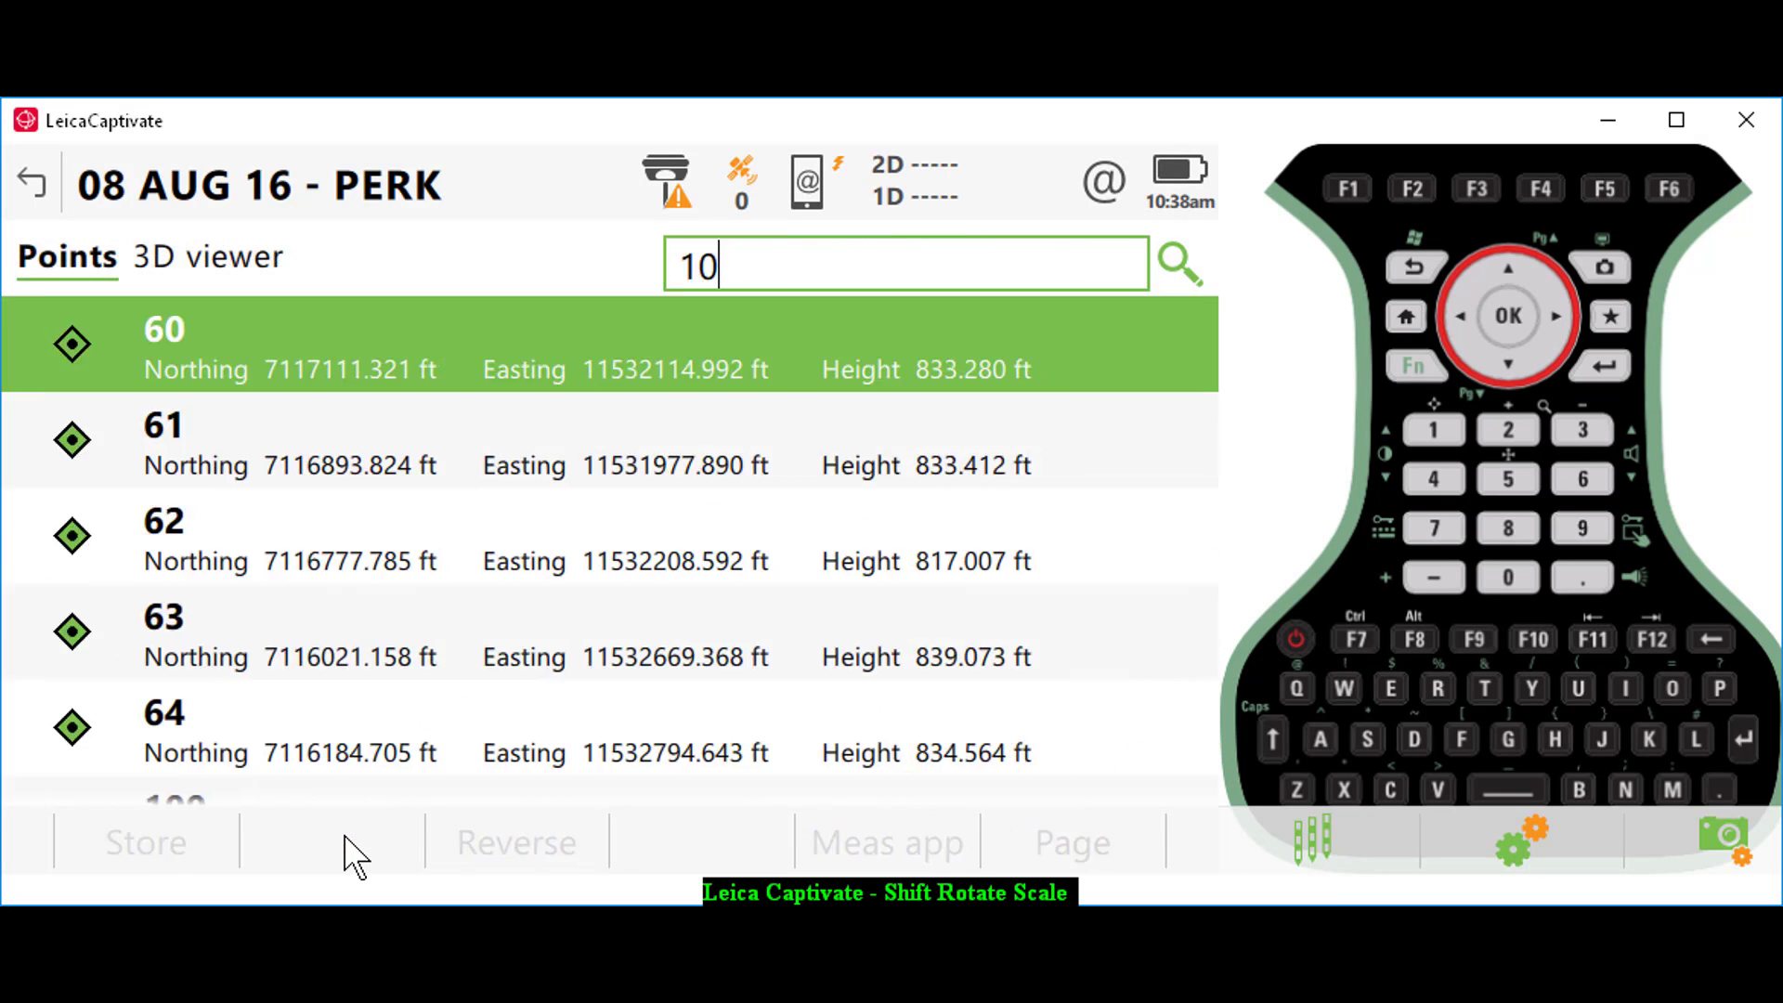
type("09")
key("Return")
left_click(176, 859)
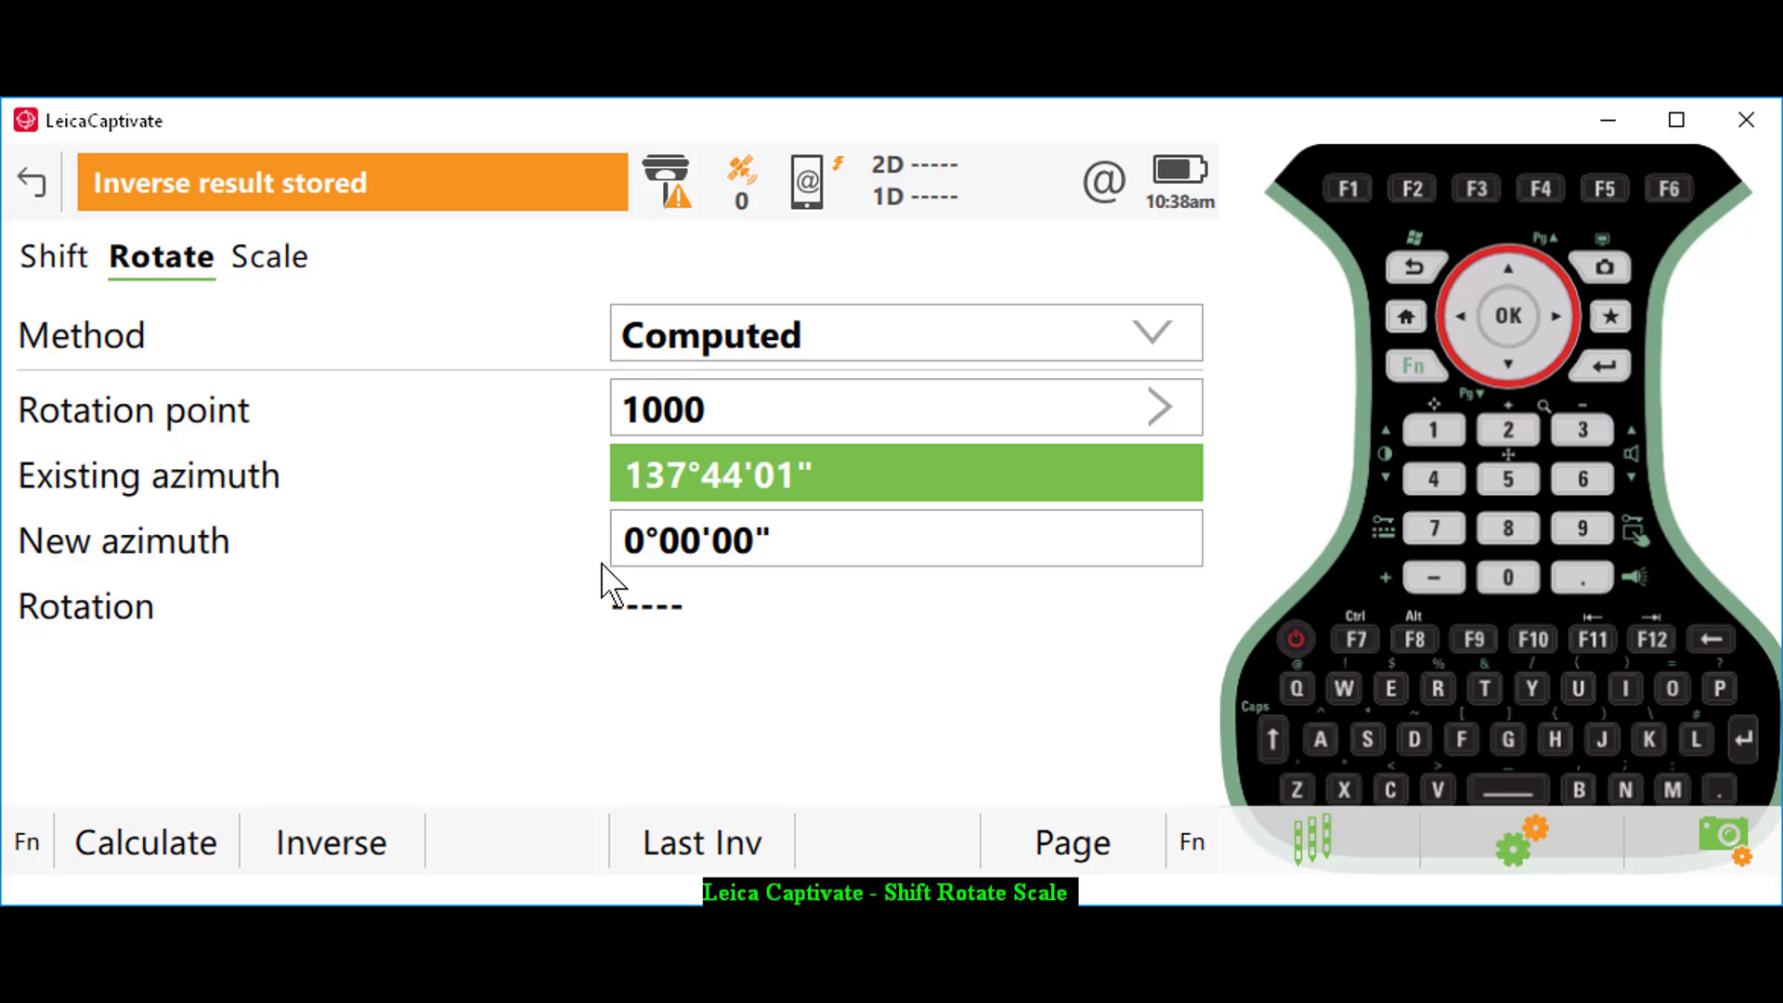
- Inverse field points 61 to 64 and store 130°57'54" as the new azimuth
left_click(700, 534)
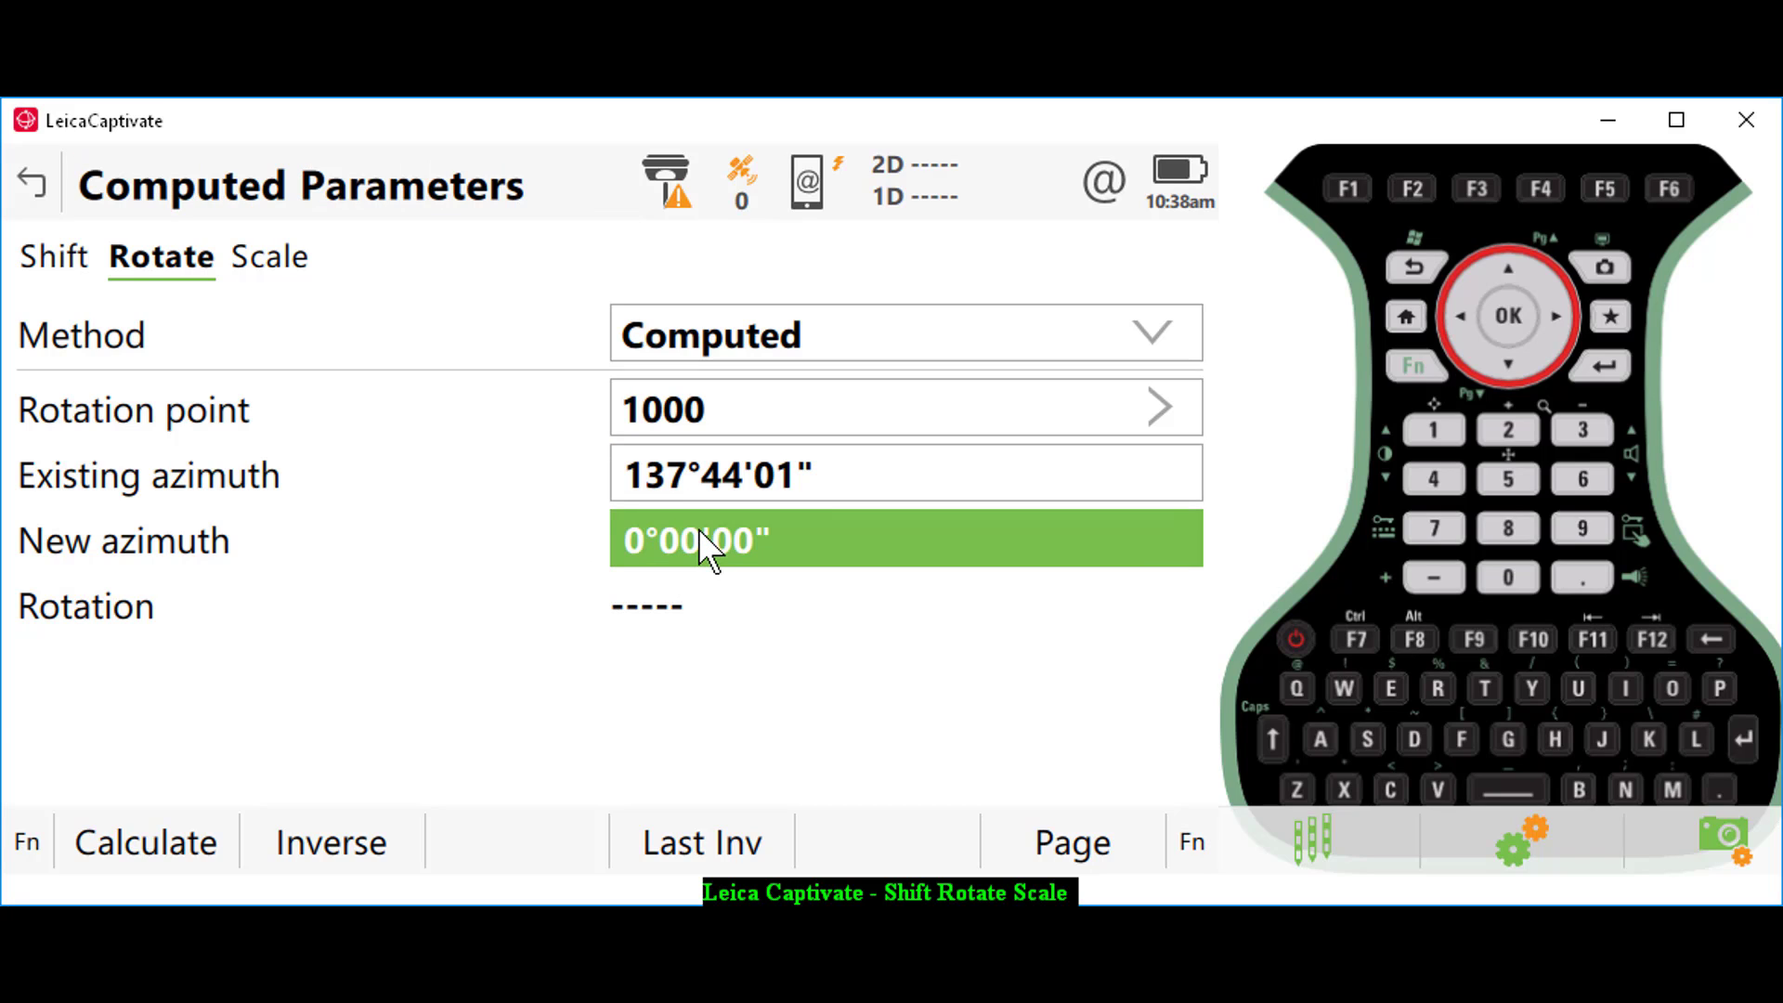
left_click(348, 841)
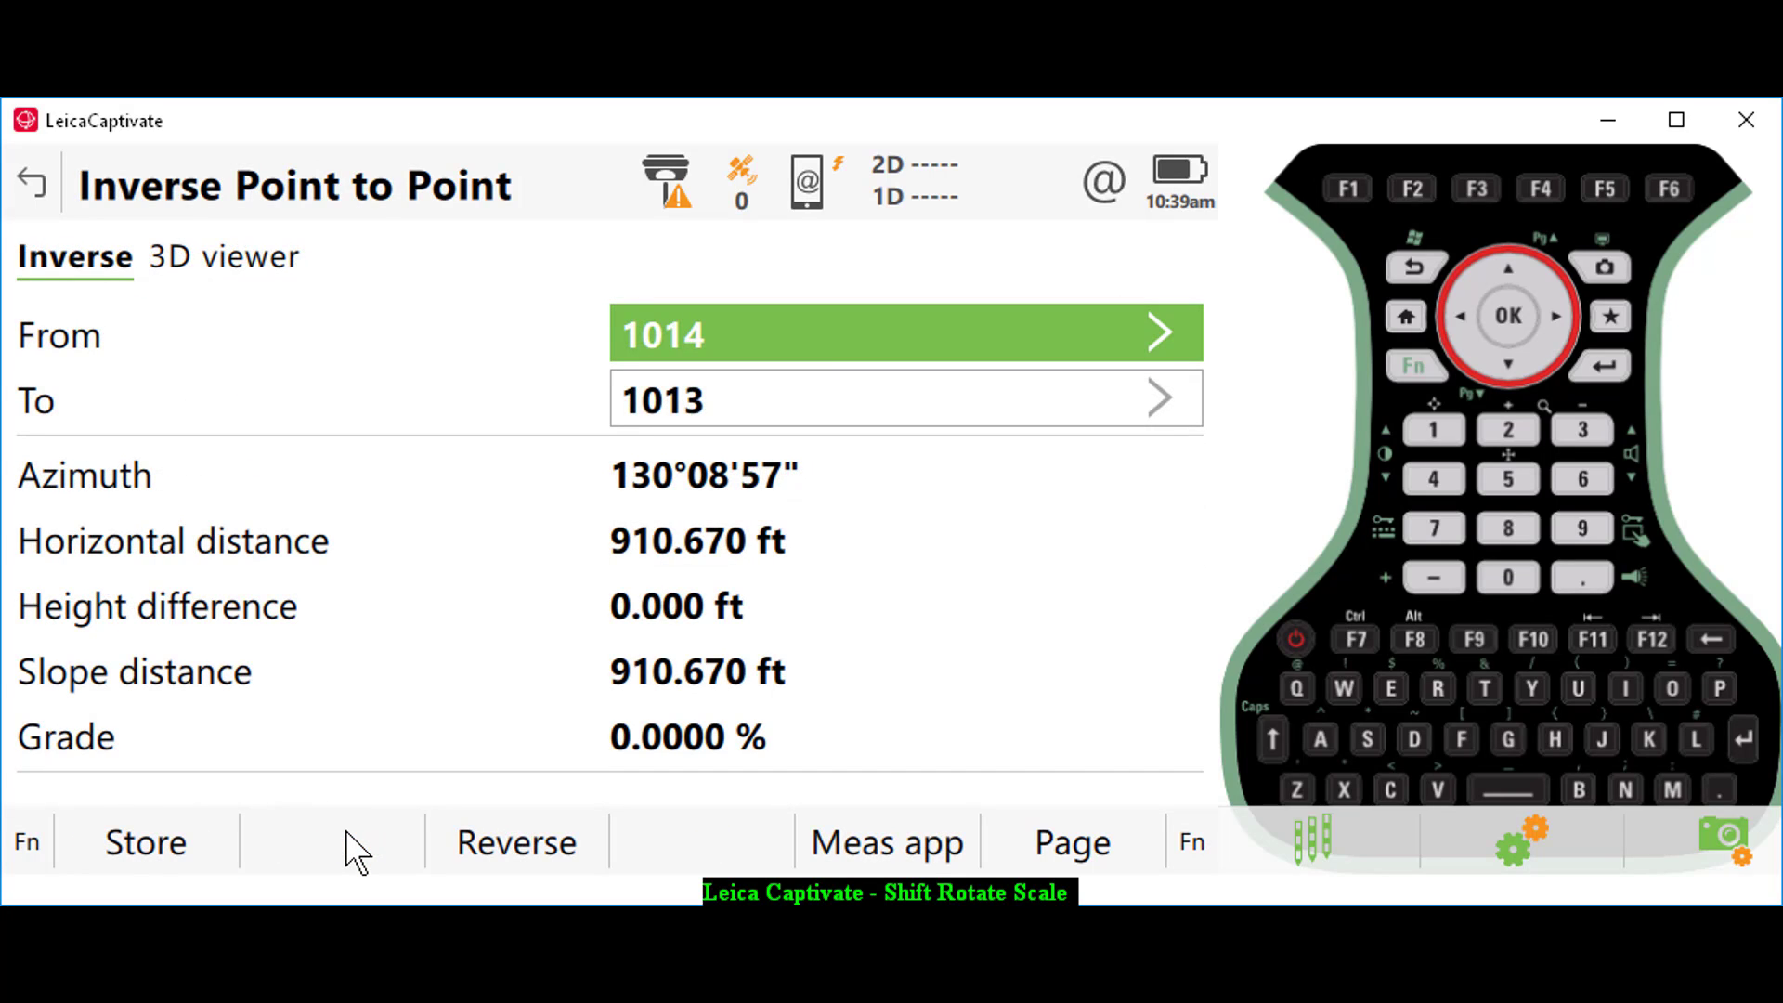
type("61")
key("Return")
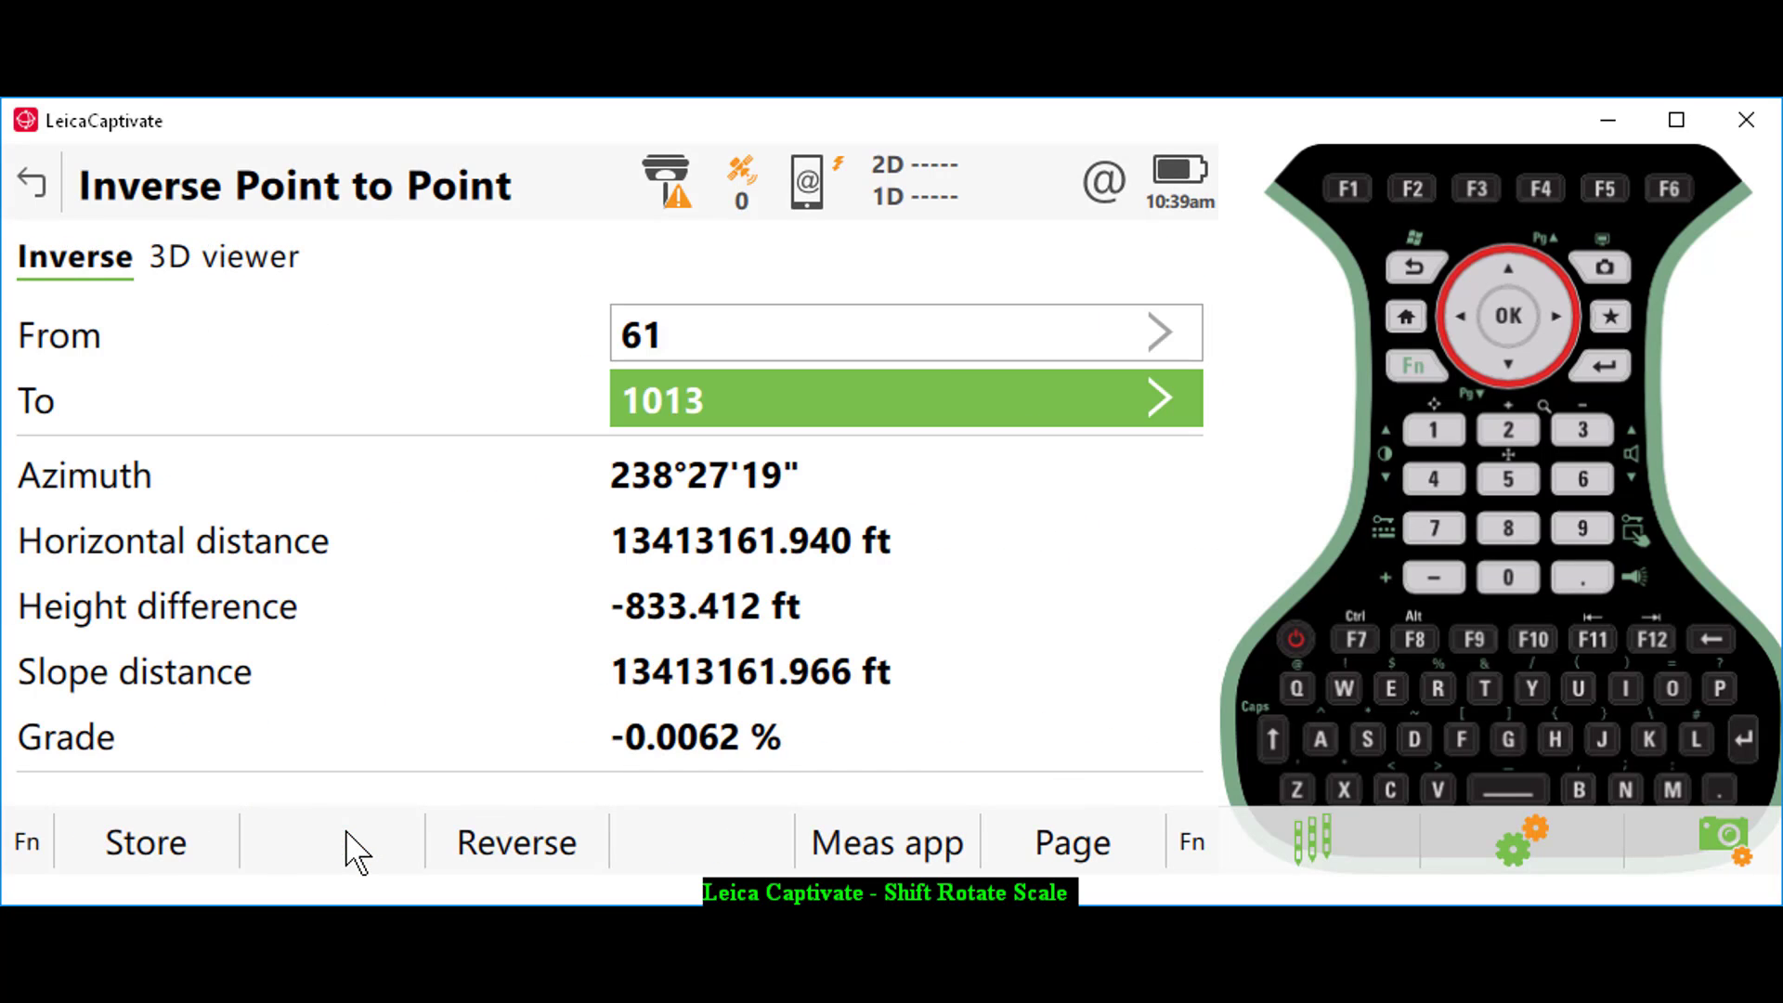
type("64")
key("Return")
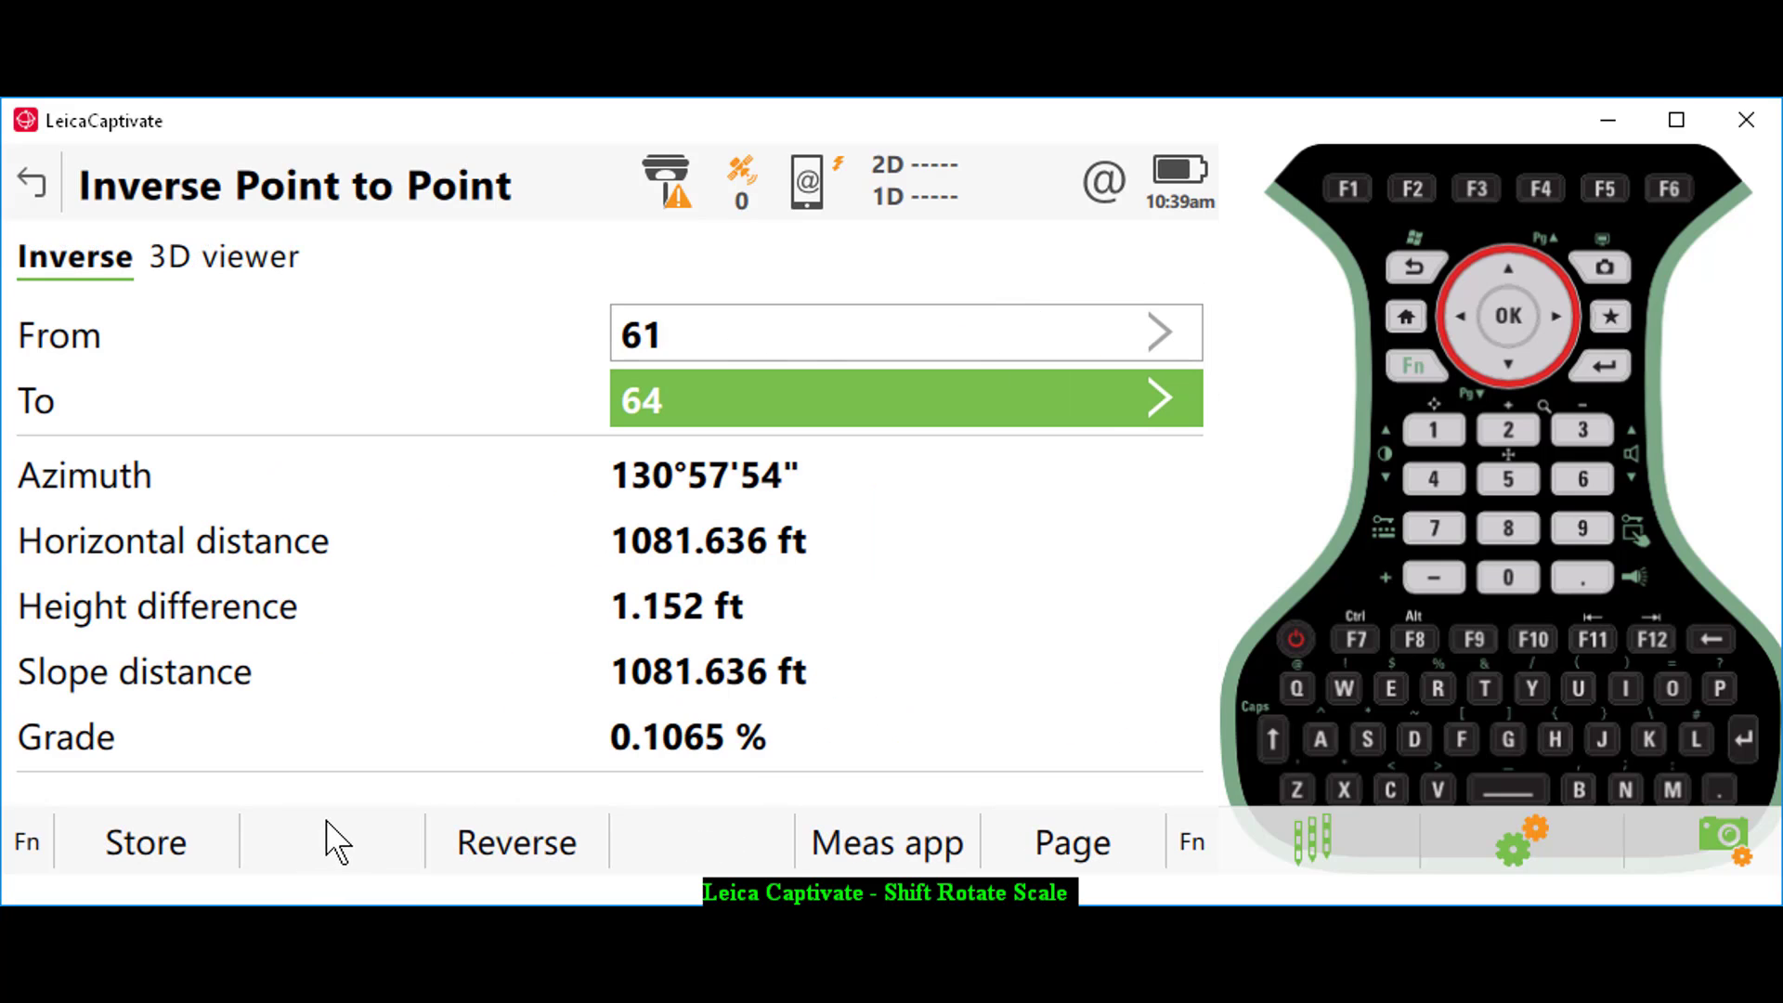
left_click(168, 868)
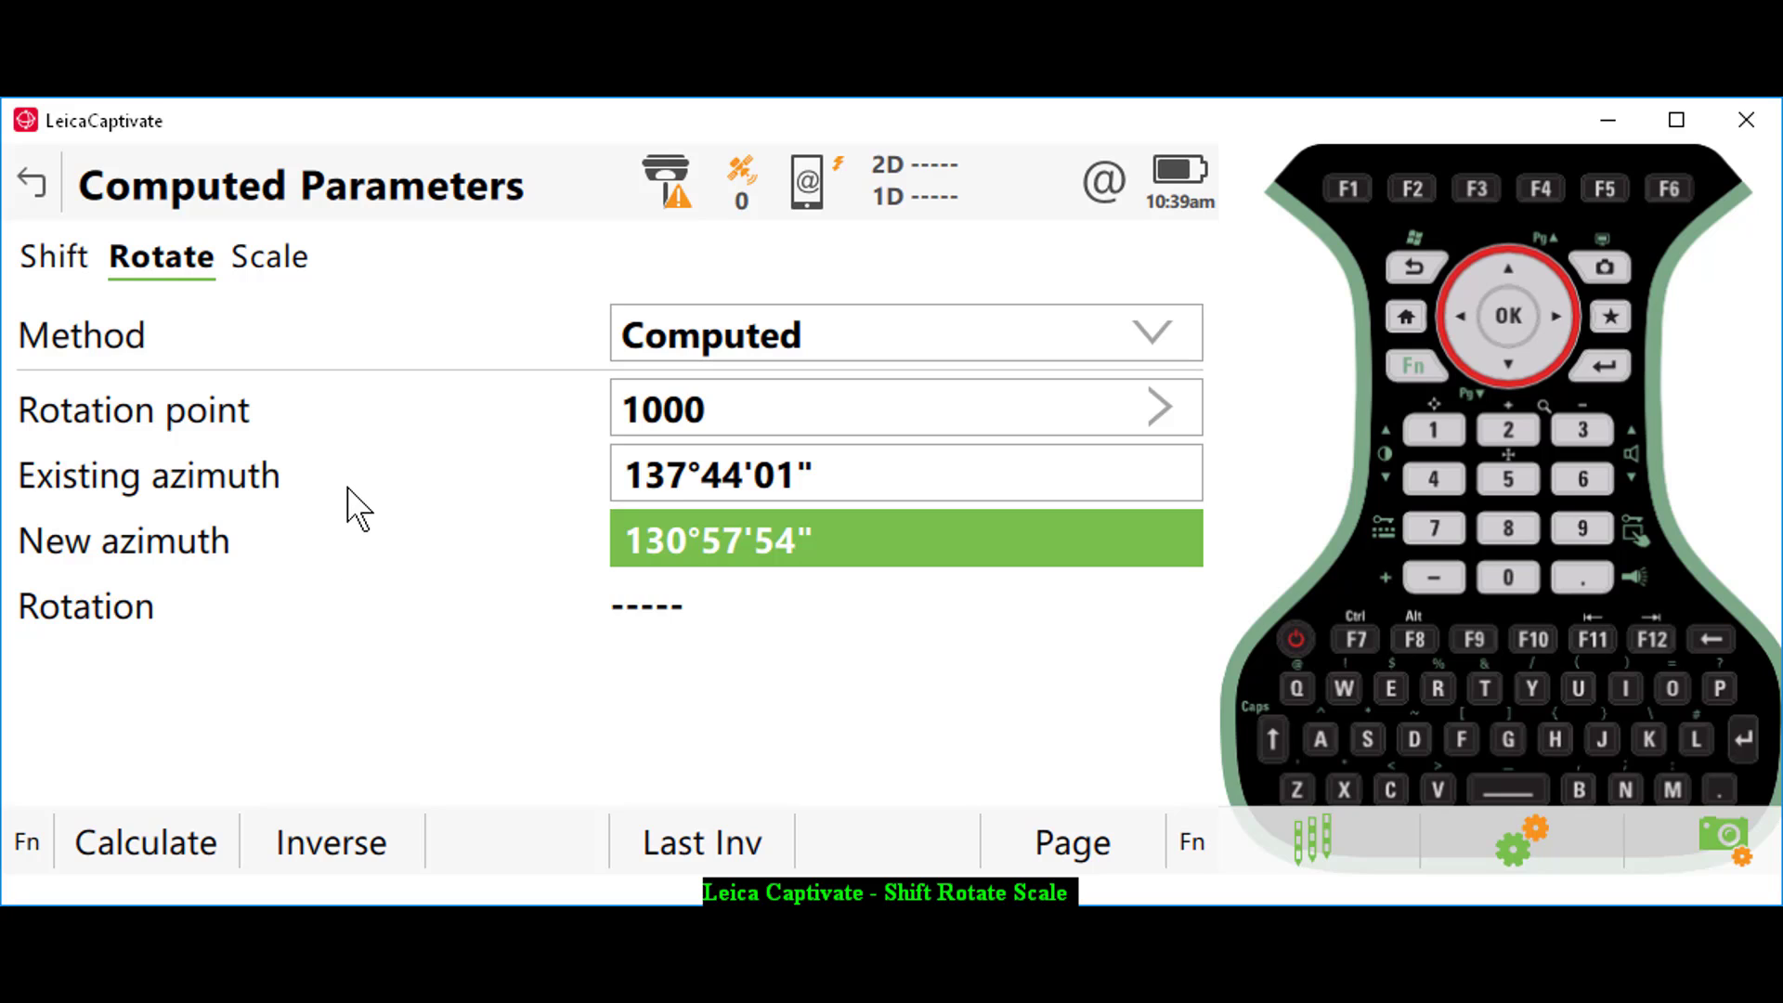
- Try the Computed scale method, then revert to a user-entered scale of 1.000000000000
left_click(264, 268)
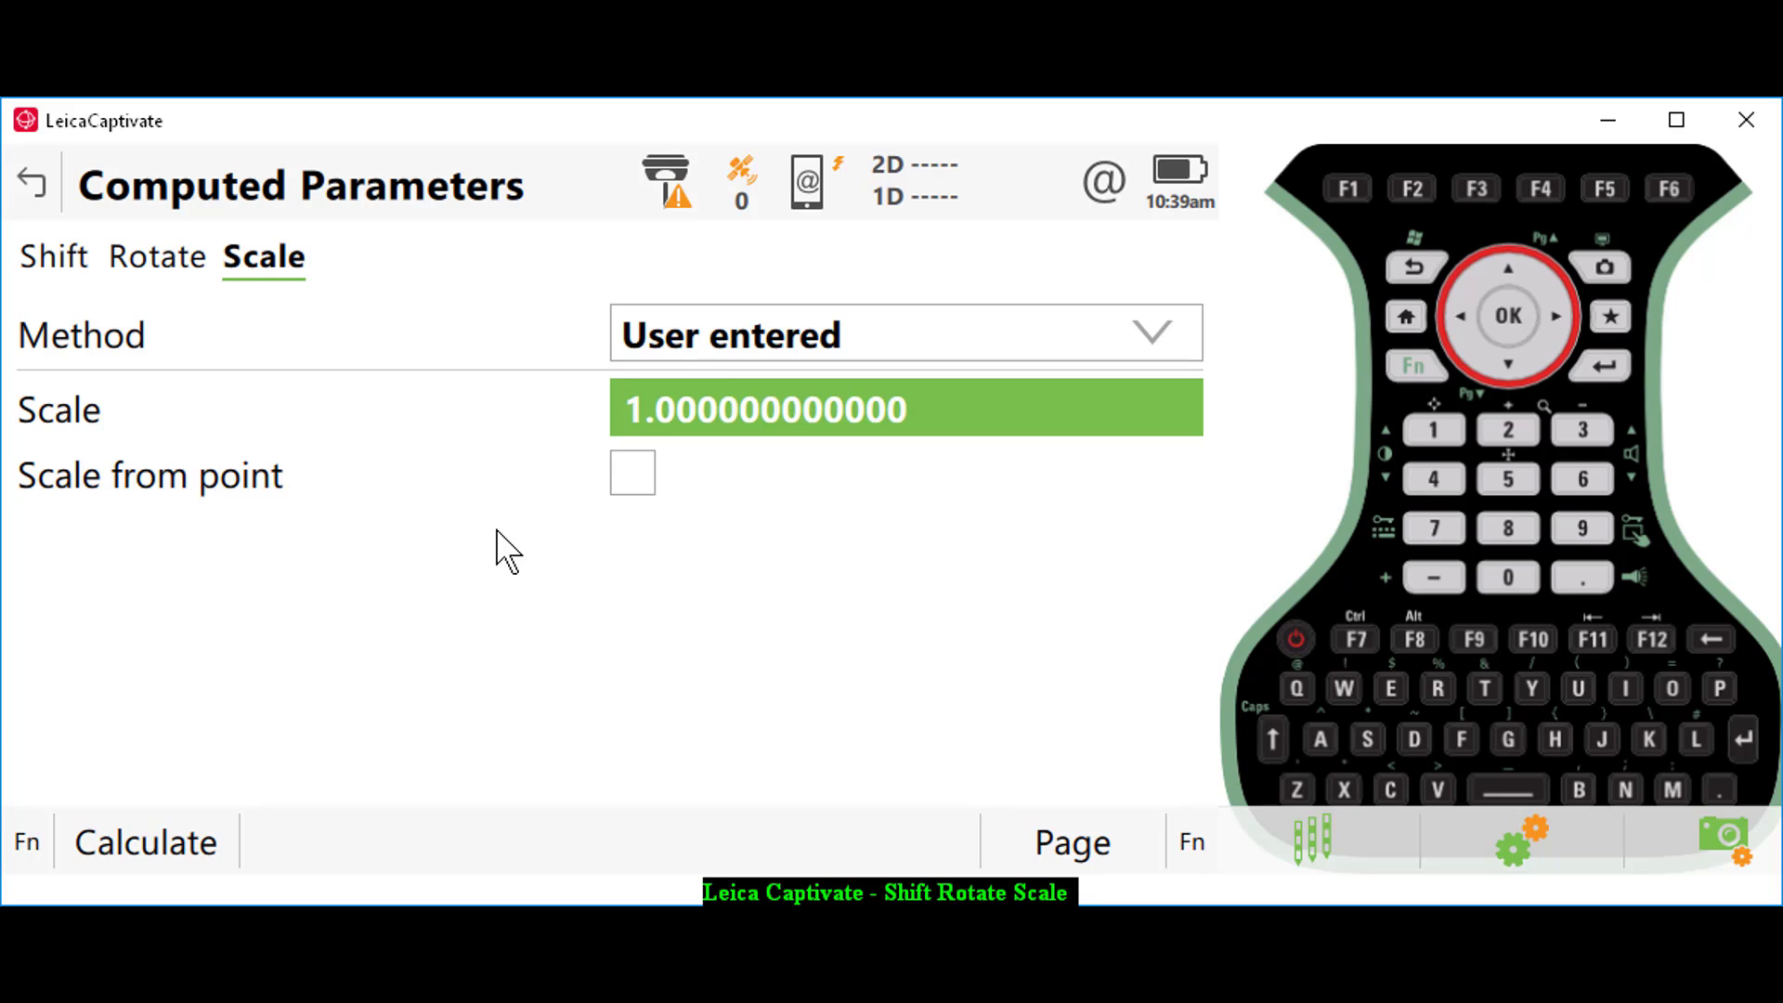
left_click(856, 412)
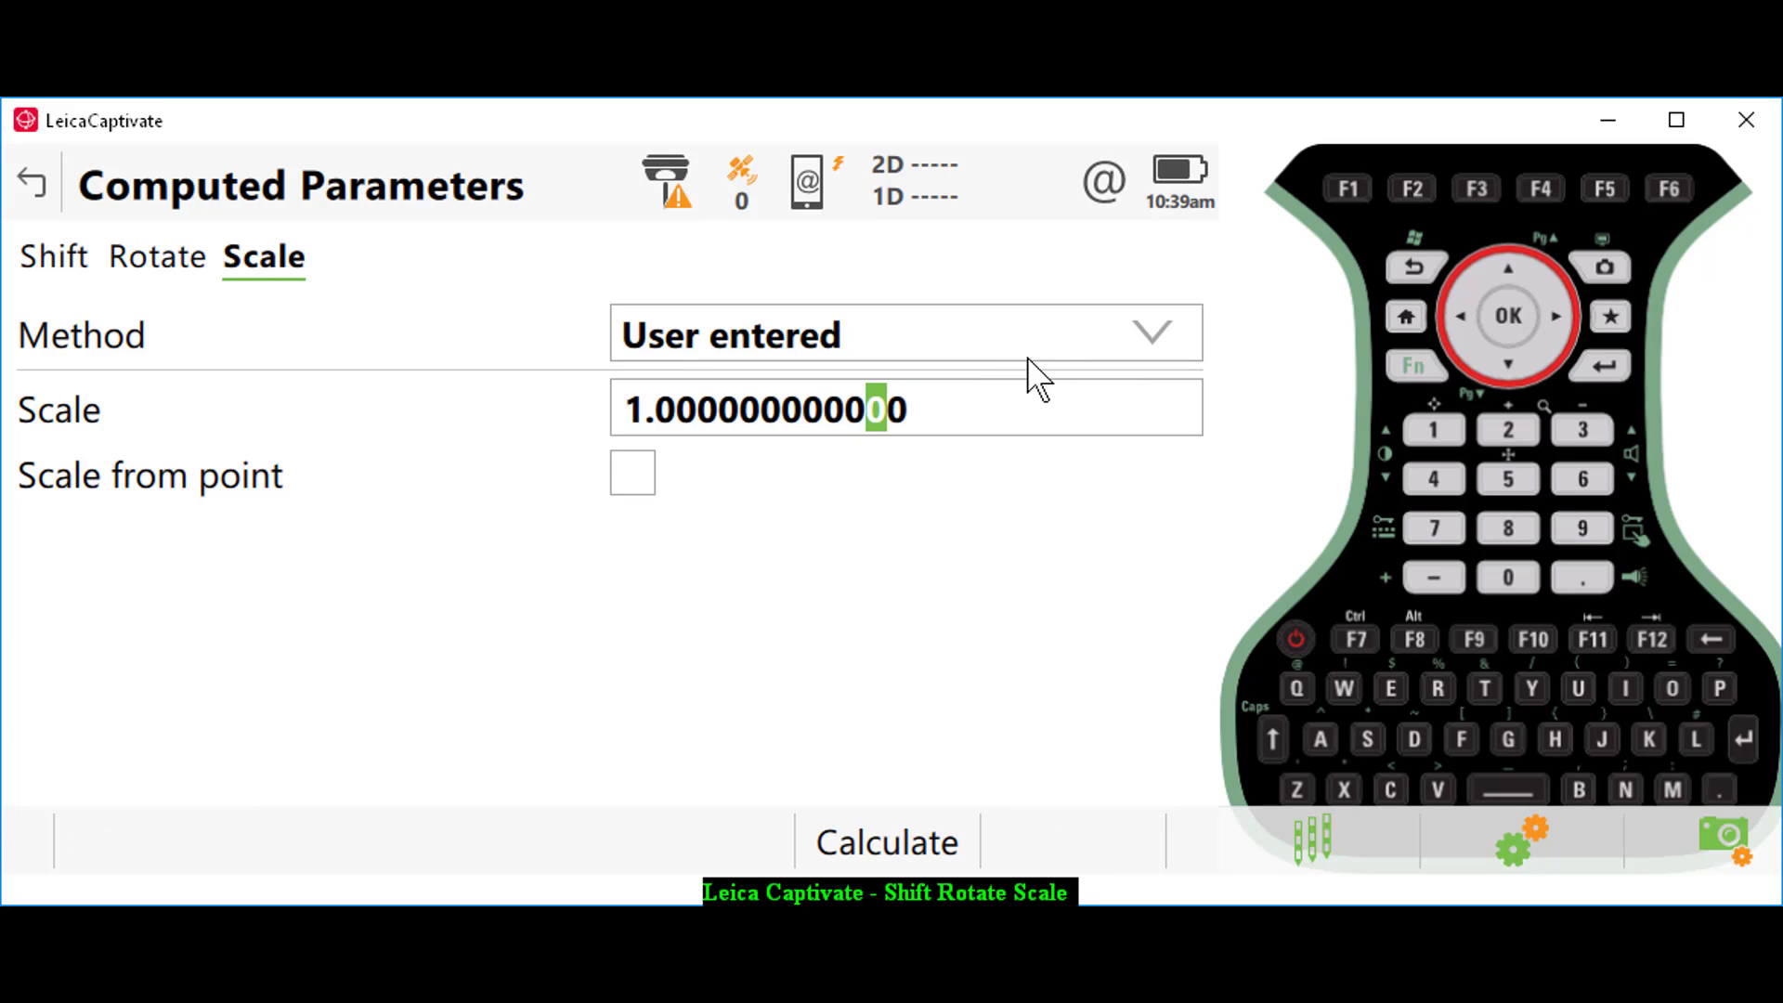
key("Escape")
left_click(1078, 337)
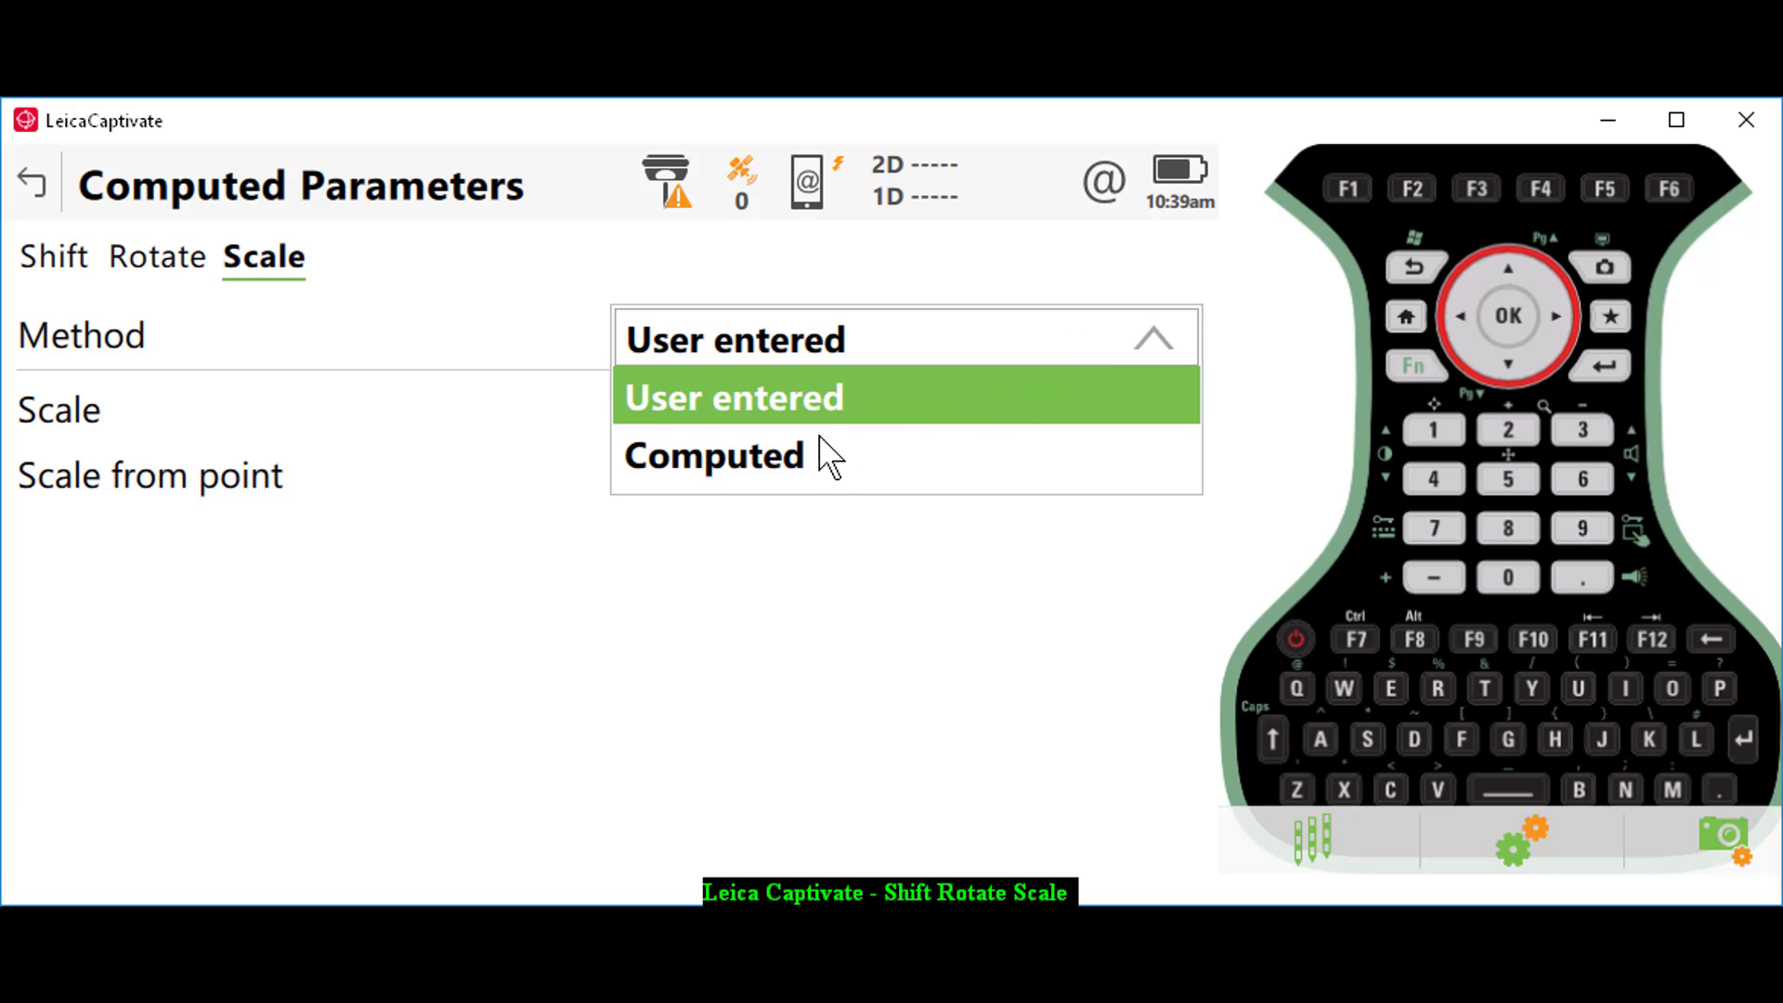
left_click(766, 457)
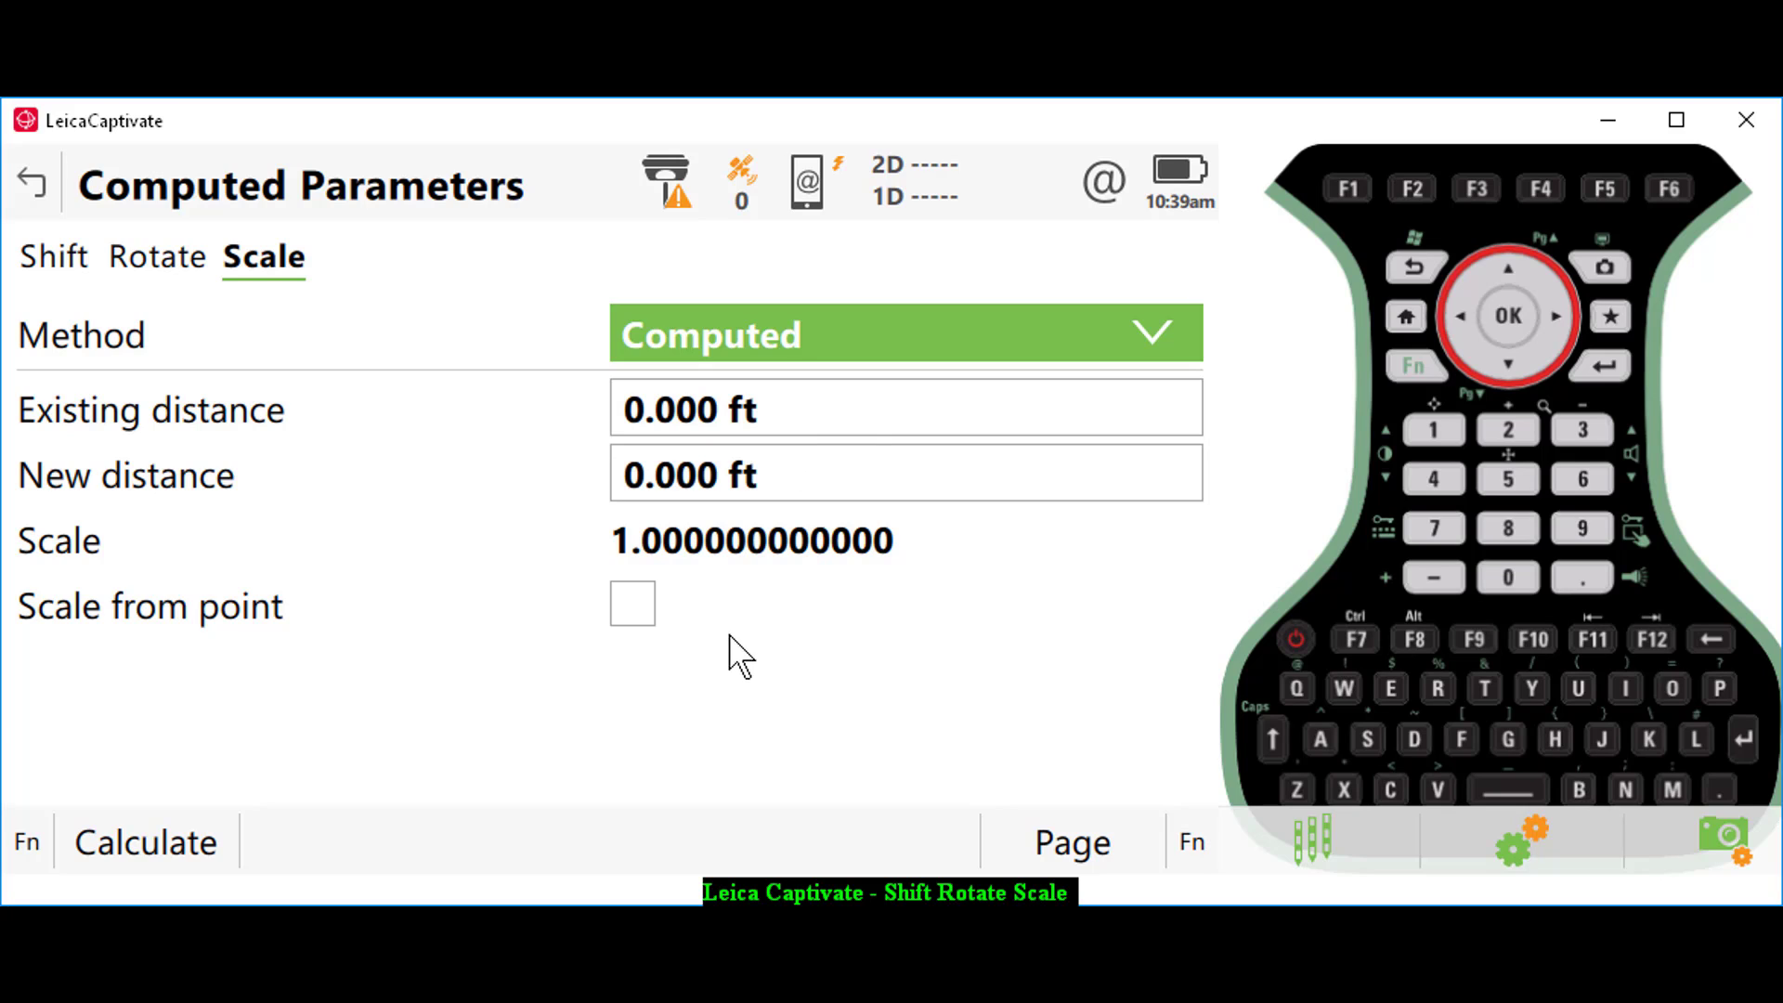
left_click(854, 332)
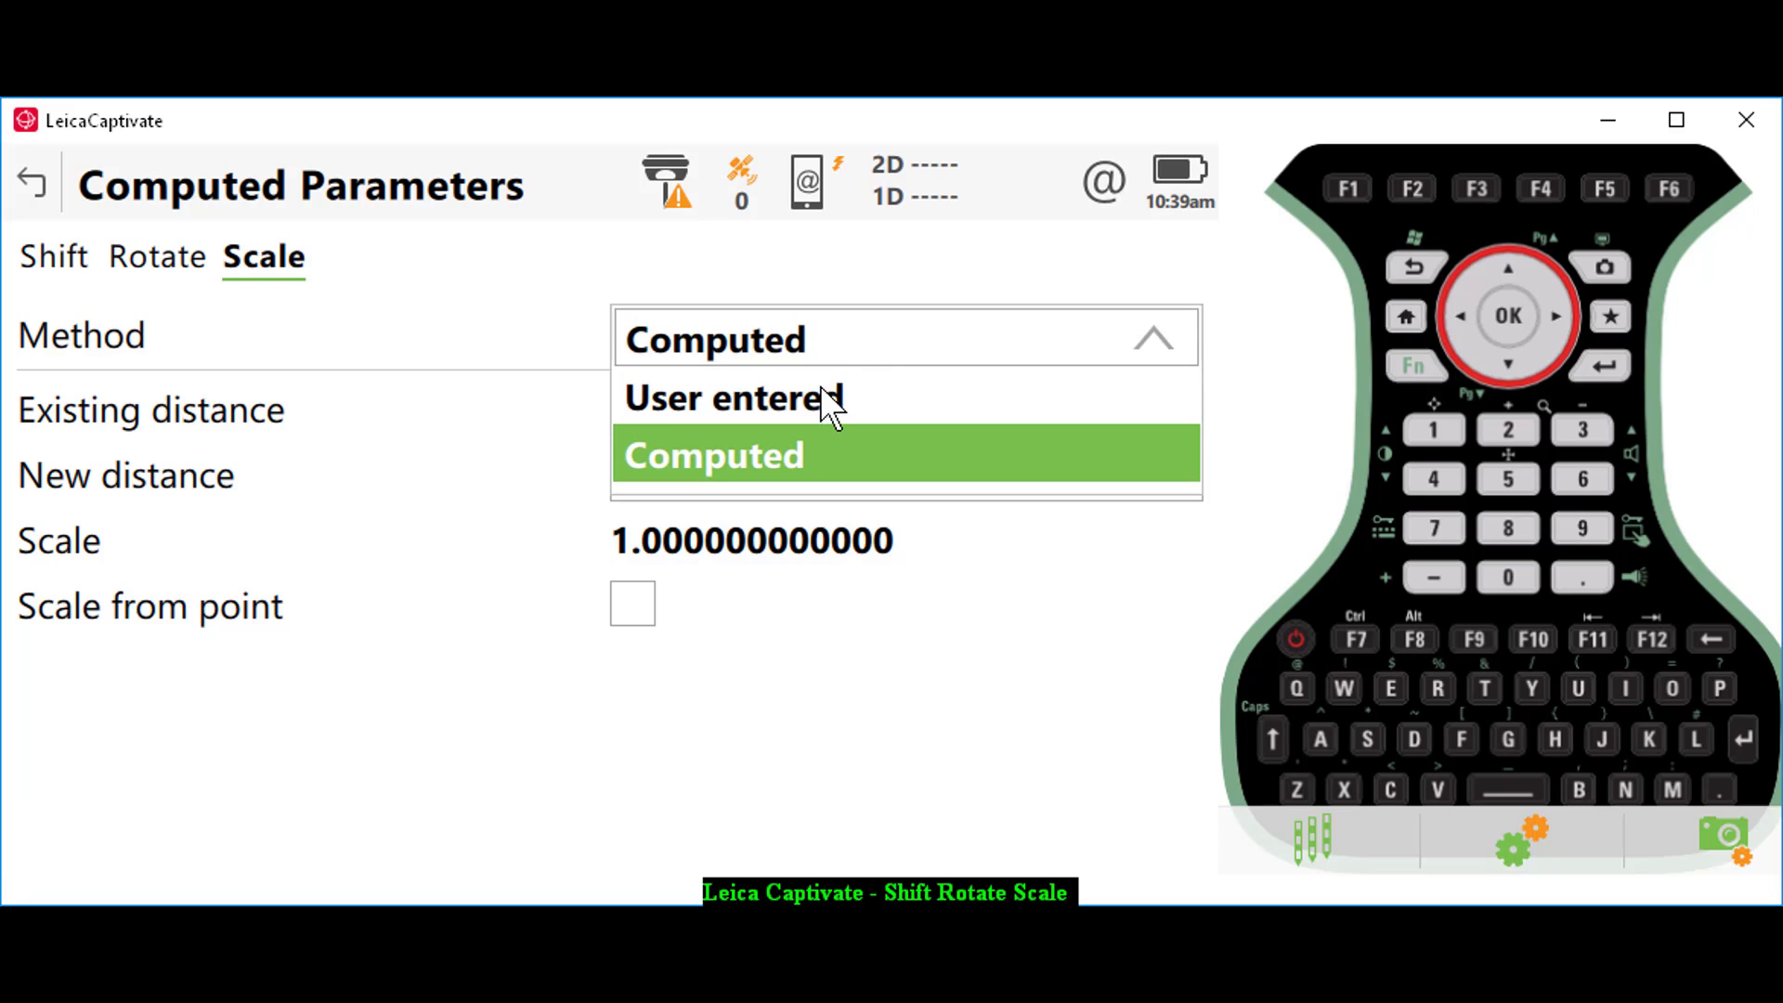
left_click(826, 395)
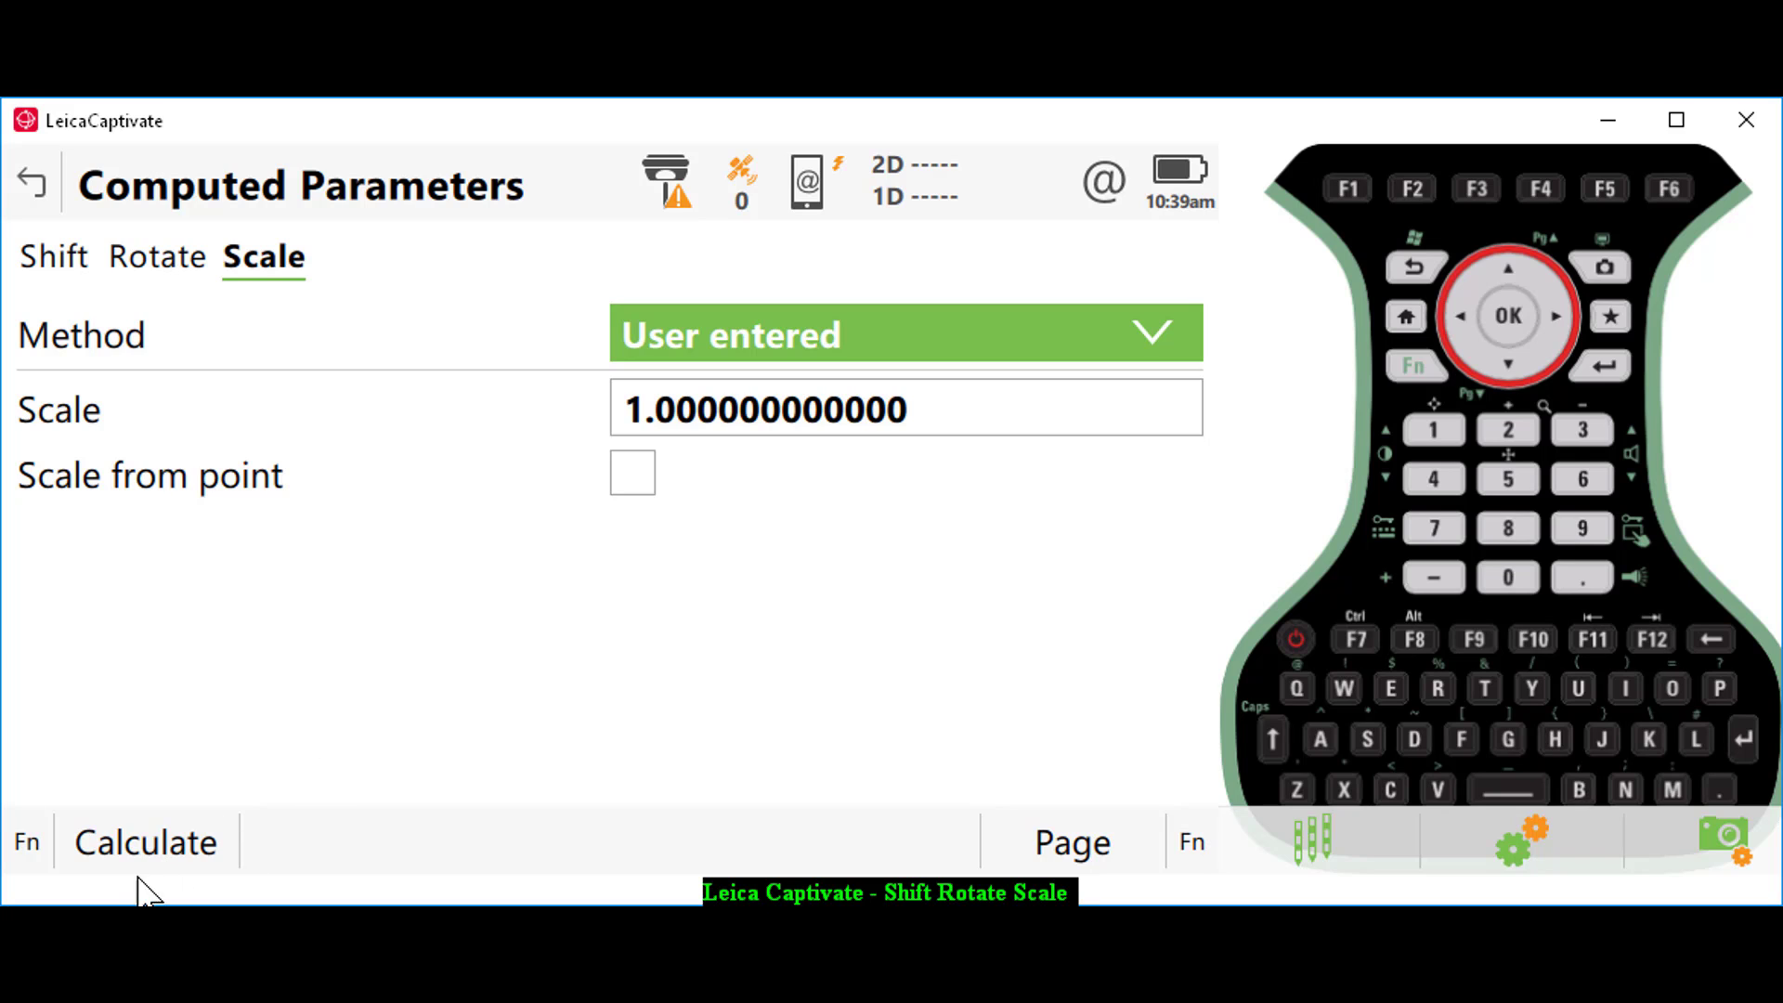
- Compute results keeping original point IDs with original-point deletion on, then review the summary and map
left_click(136, 847)
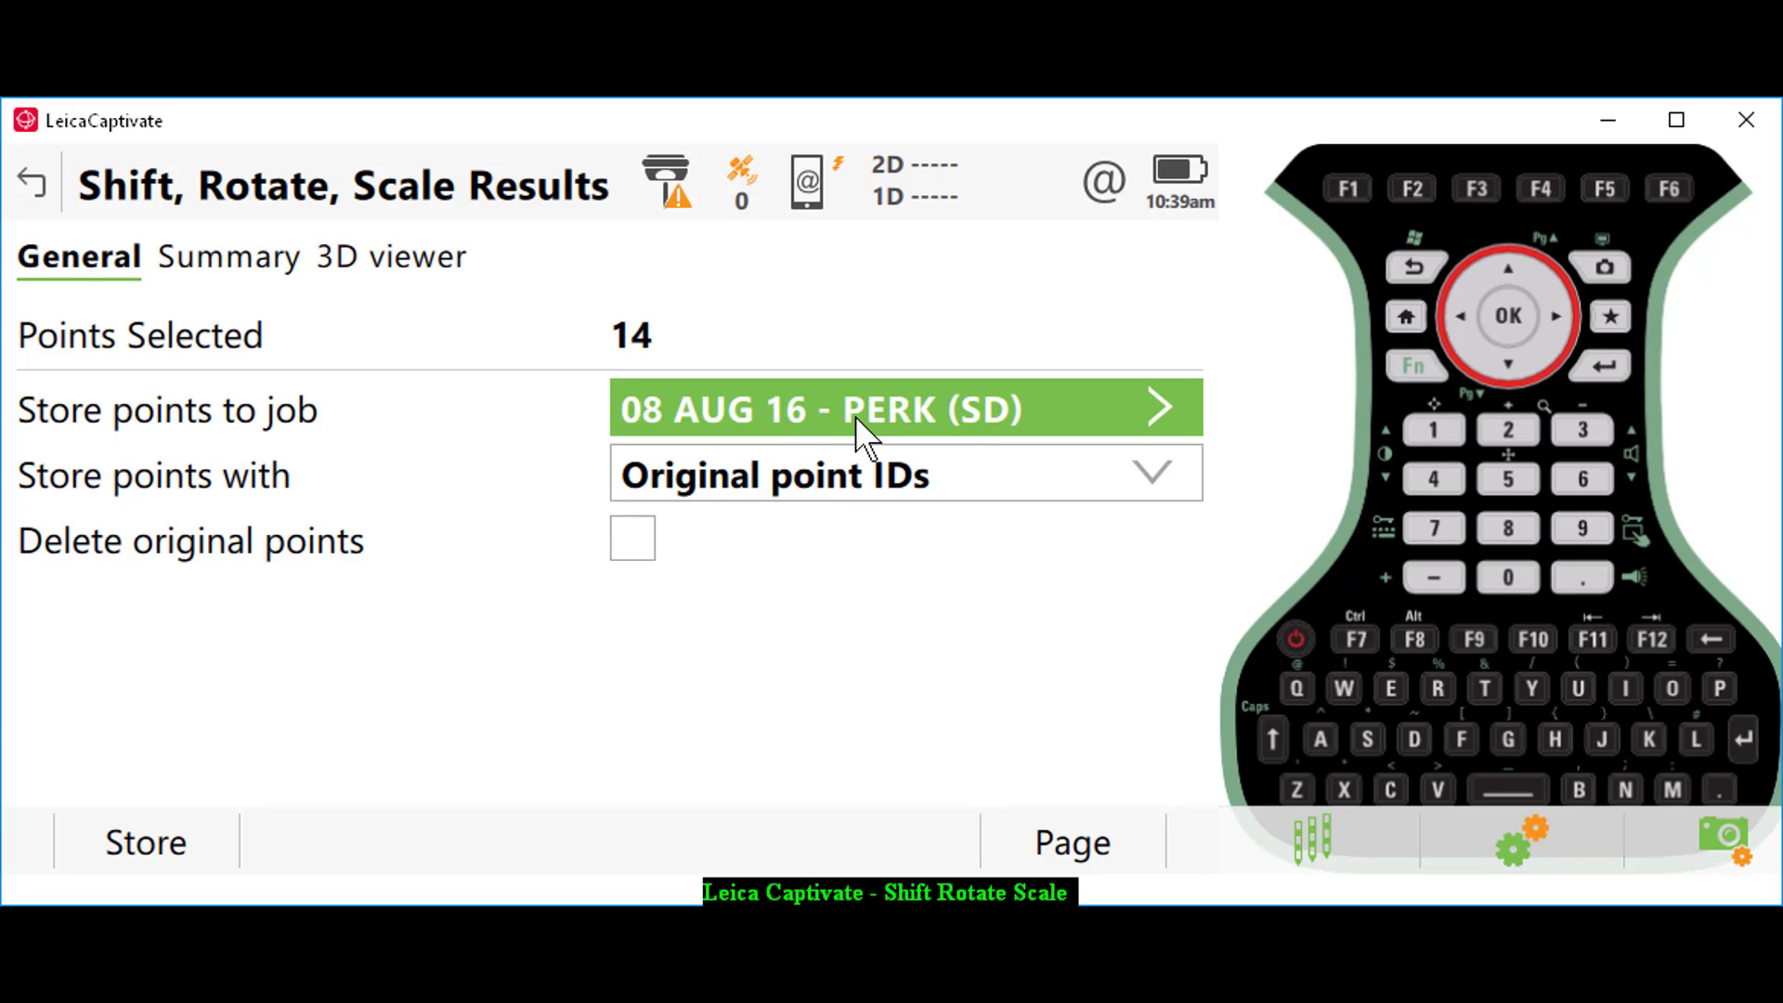
left_click(890, 488)
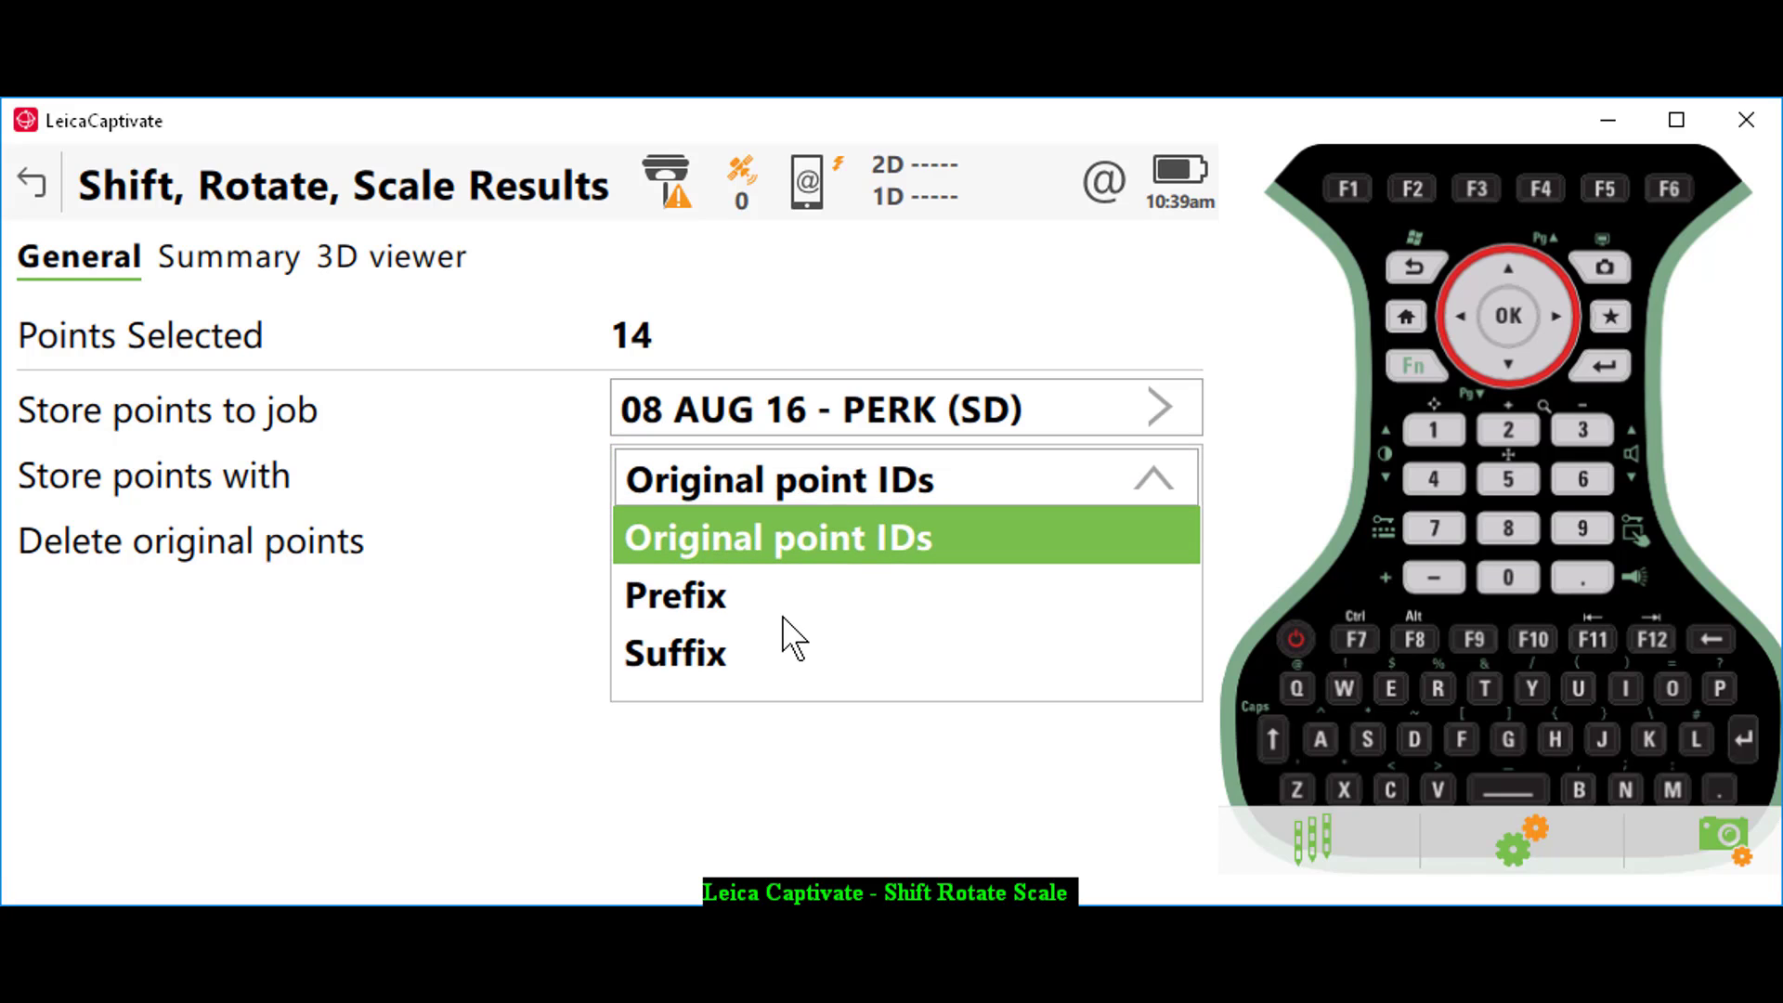
left_click(856, 587)
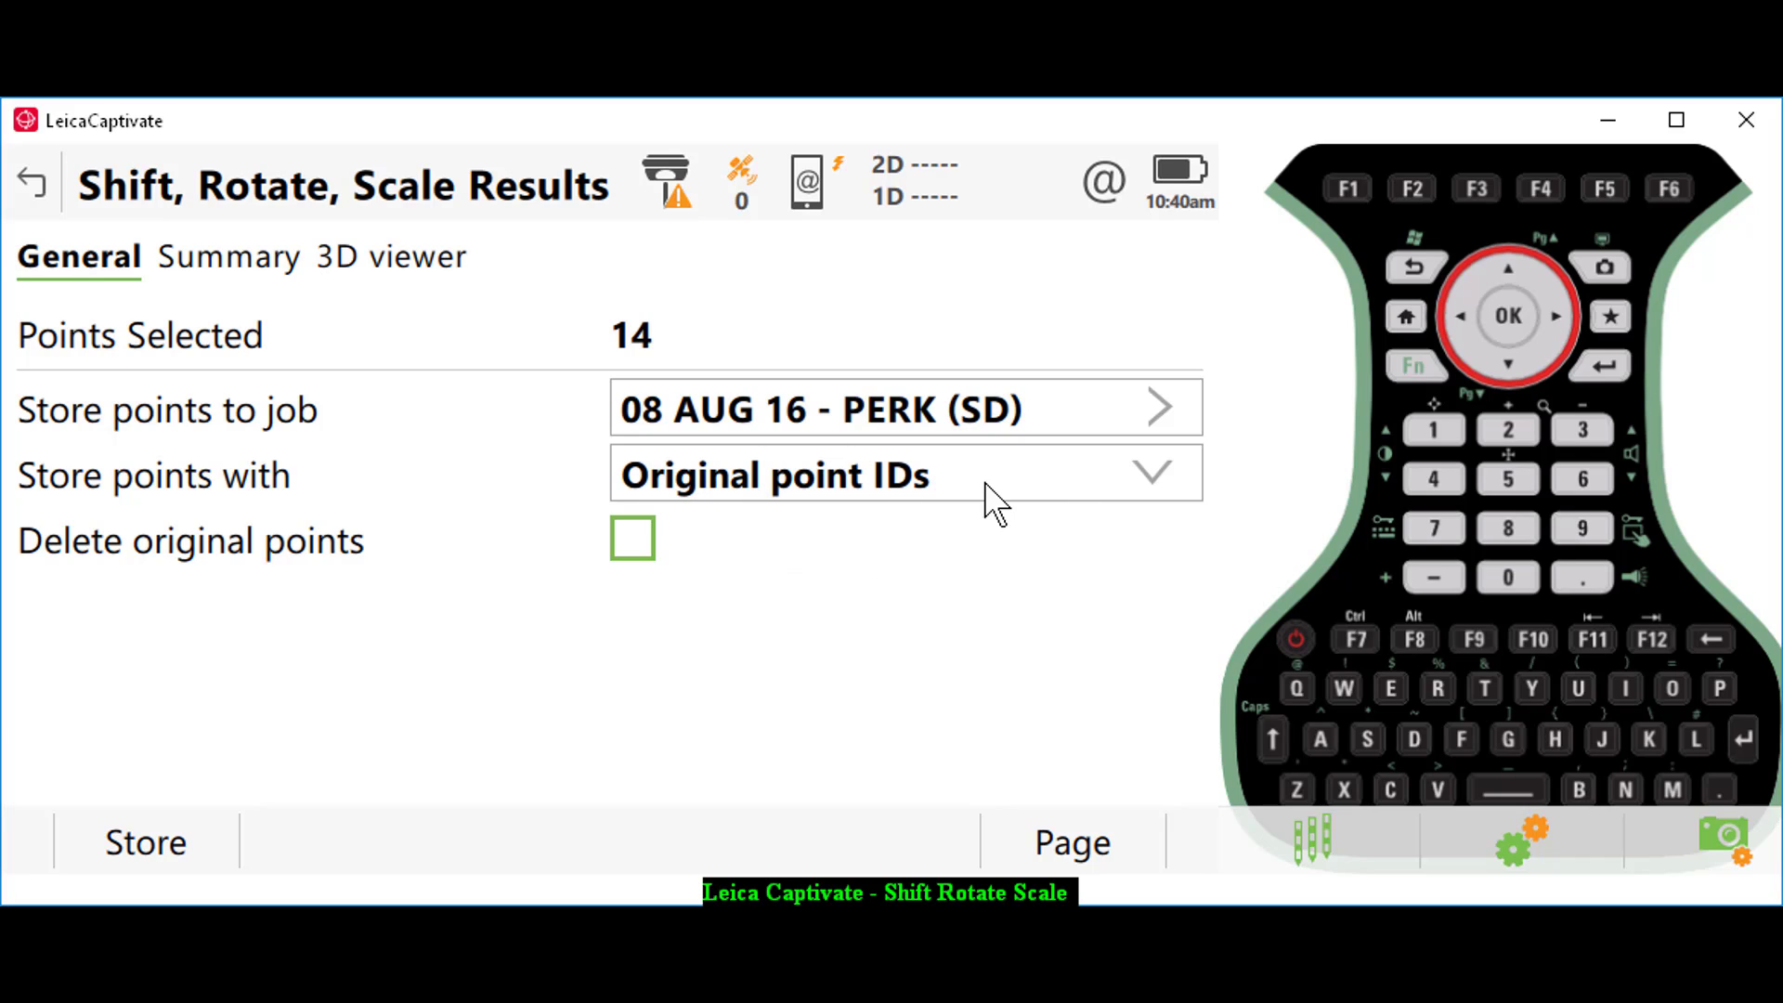
left_click(631, 550)
left_click(242, 271)
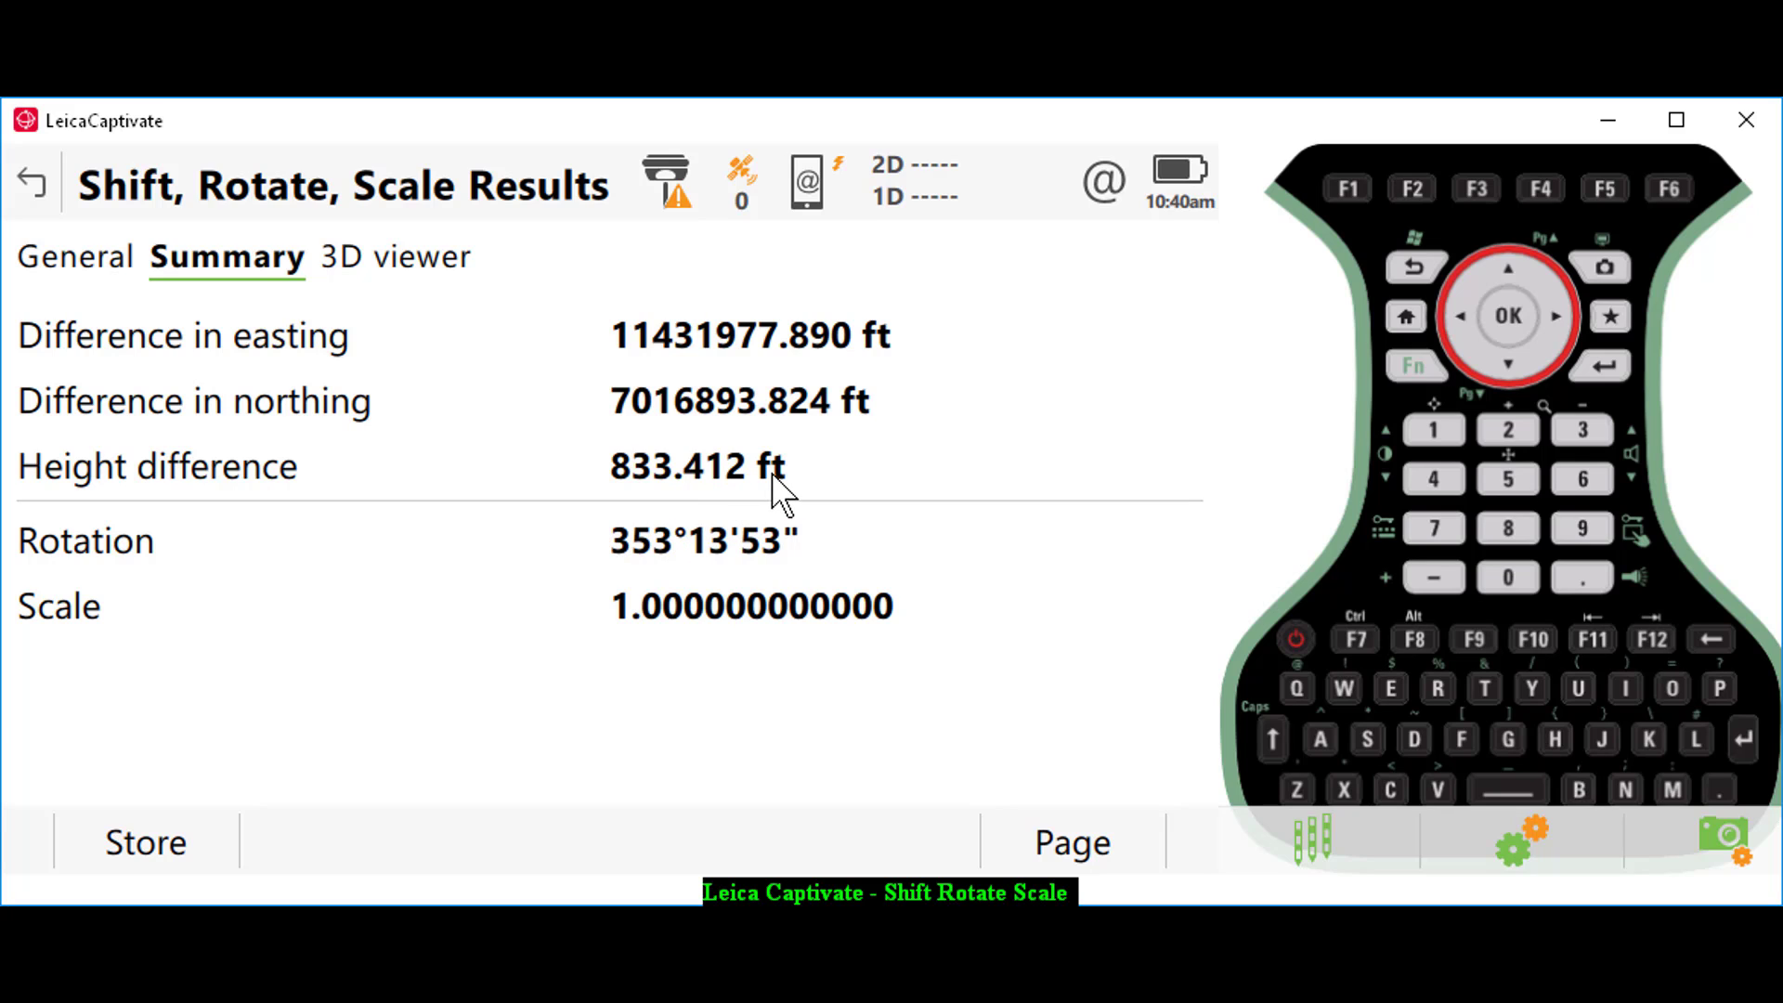
left_click(409, 263)
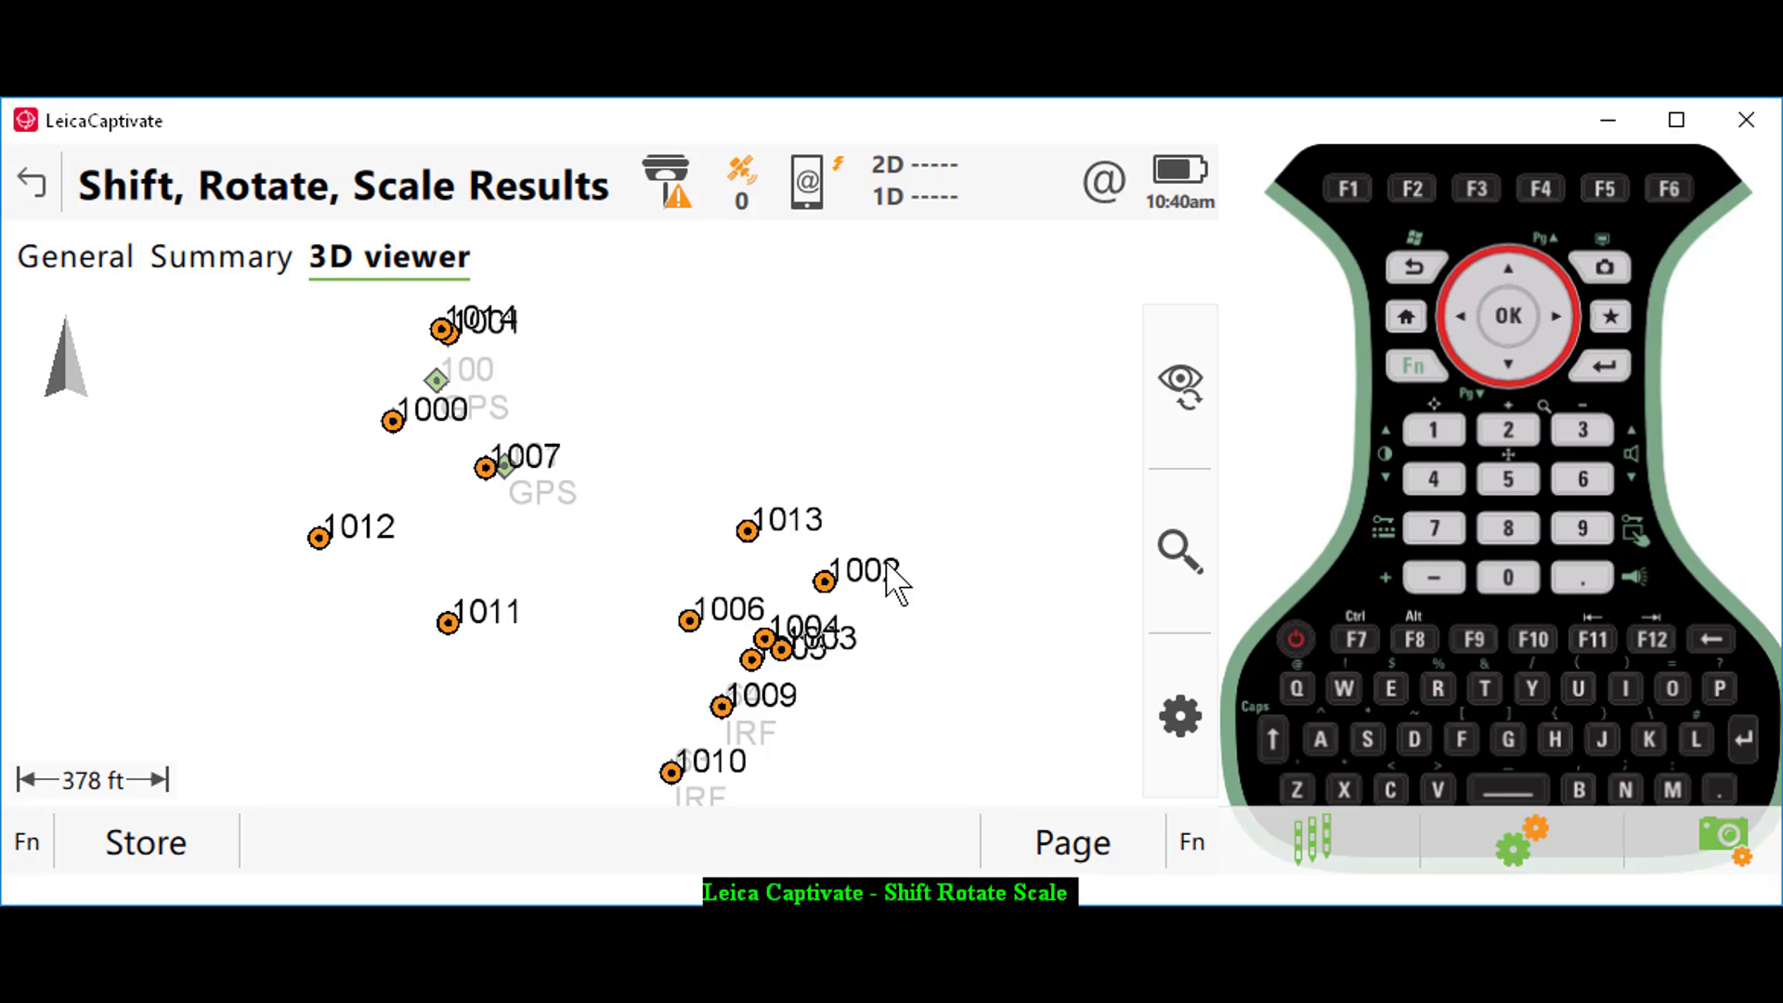
- Window-zoom onto points 100, 1000 and 1007, then closely onto point 1000
left_click(1170, 562)
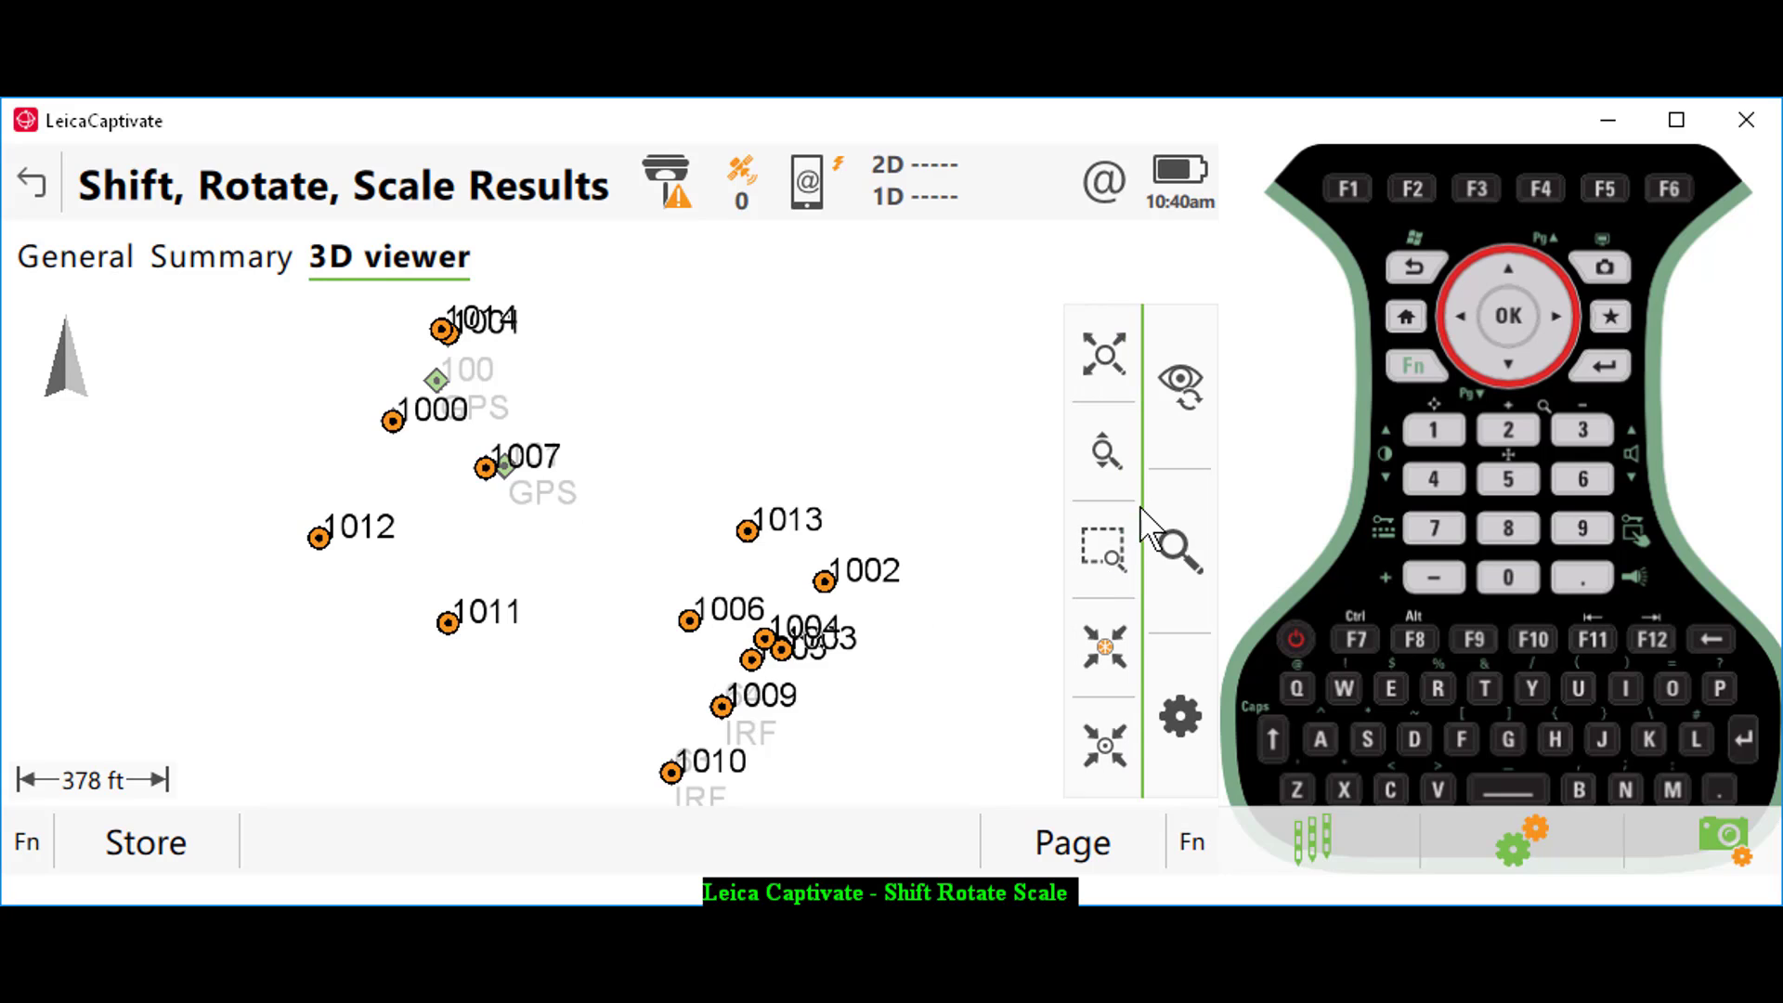
left_click(1098, 548)
left_click_drag(330, 369, 561, 501)
left_click(1110, 562)
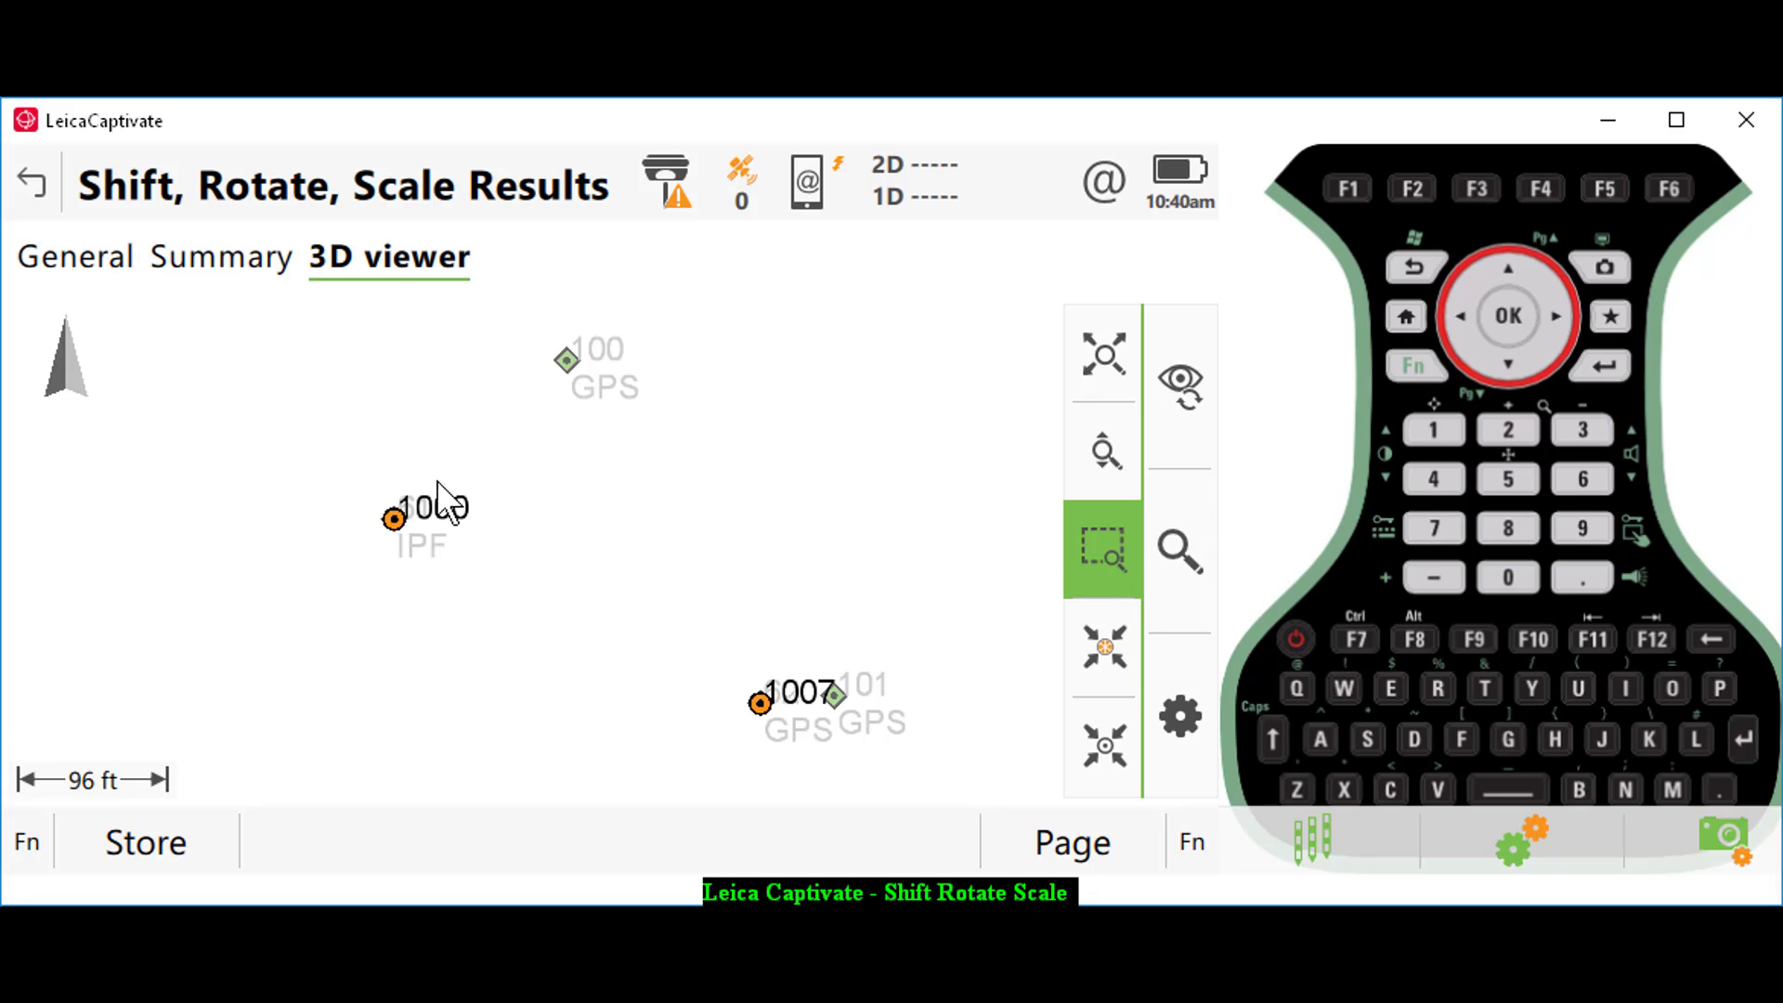
left_click_drag(371, 469, 534, 624)
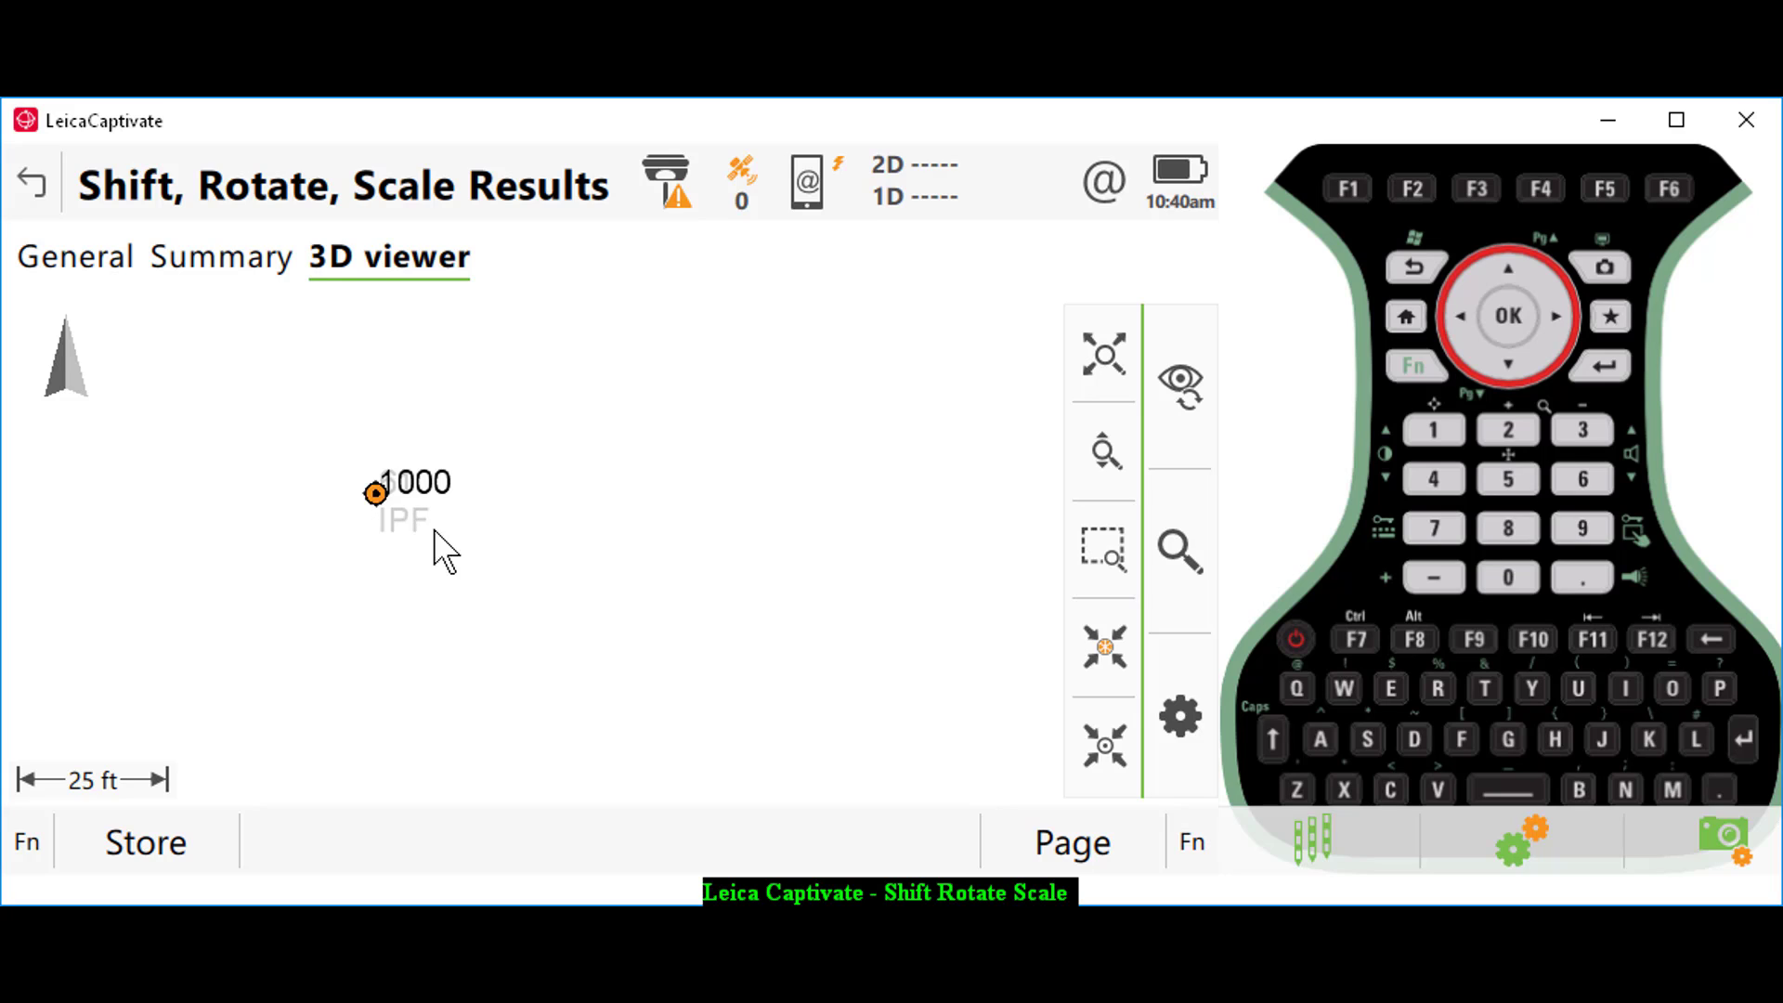
- Zoom out to all points, then window-zoom onto points 1009 and 1010
left_click(1180, 551)
left_click(1103, 453)
left_click_drag(864, 629, 910, 743)
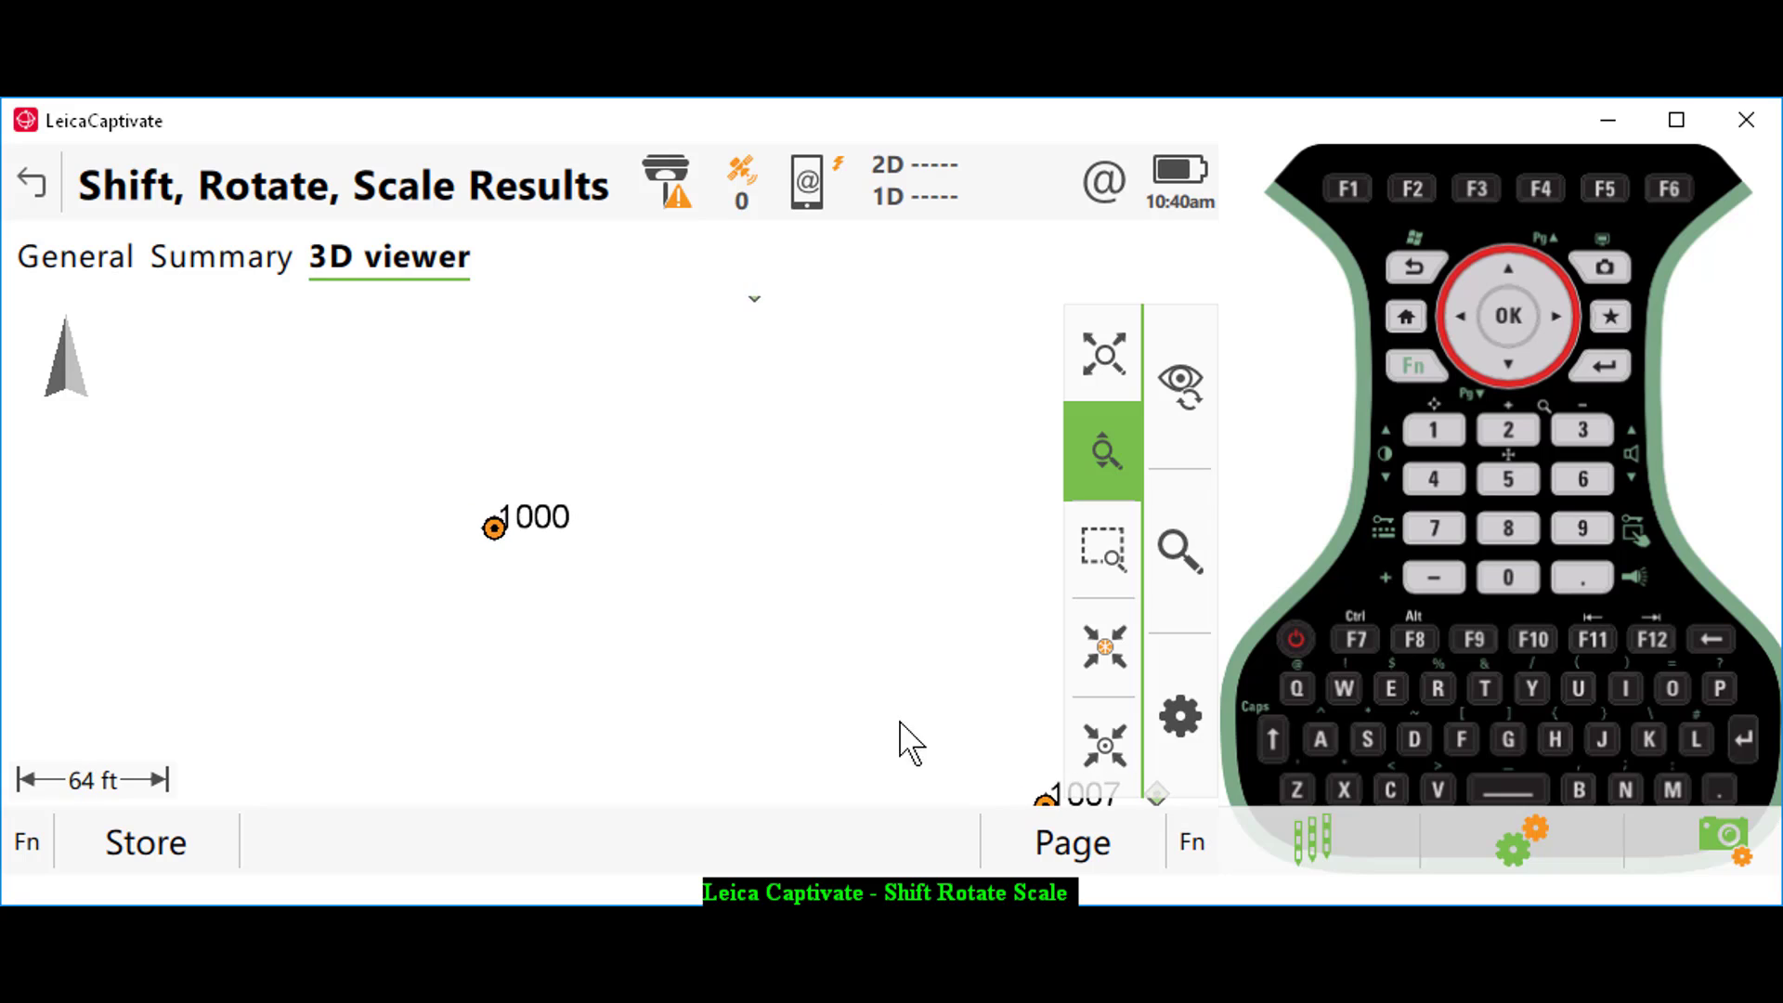
left_click(1110, 376)
left_click(1102, 552)
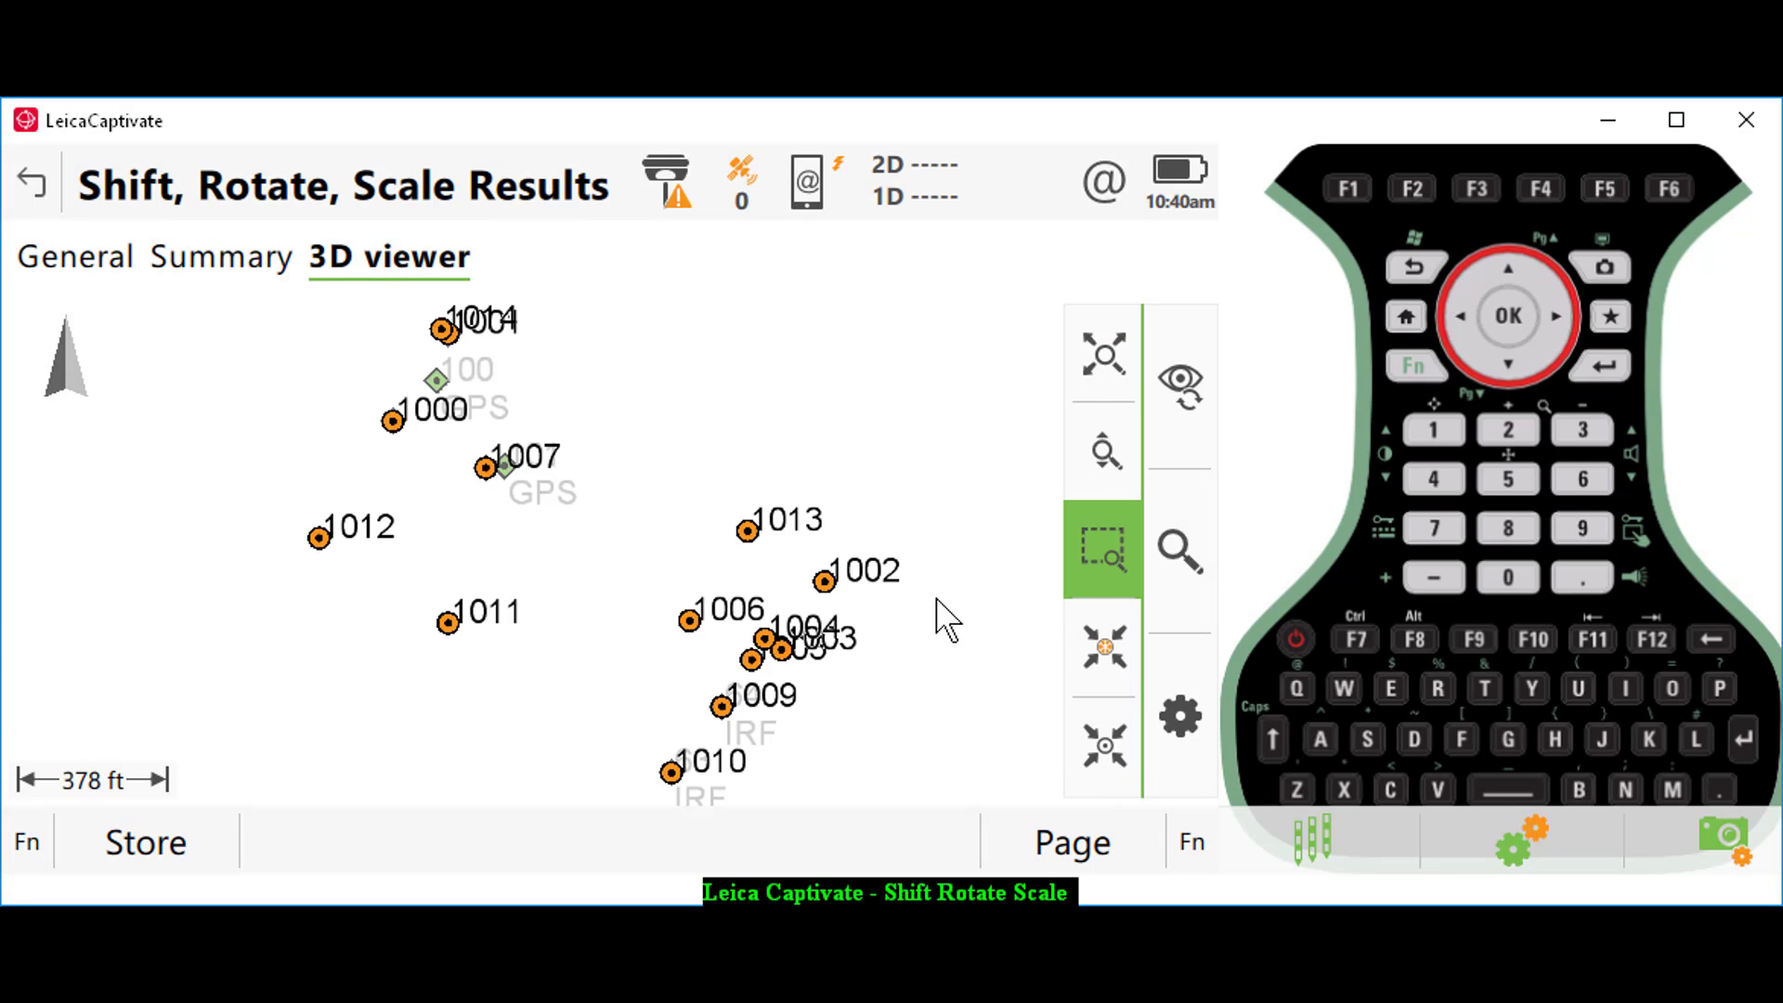
left_click_drag(605, 664, 843, 784)
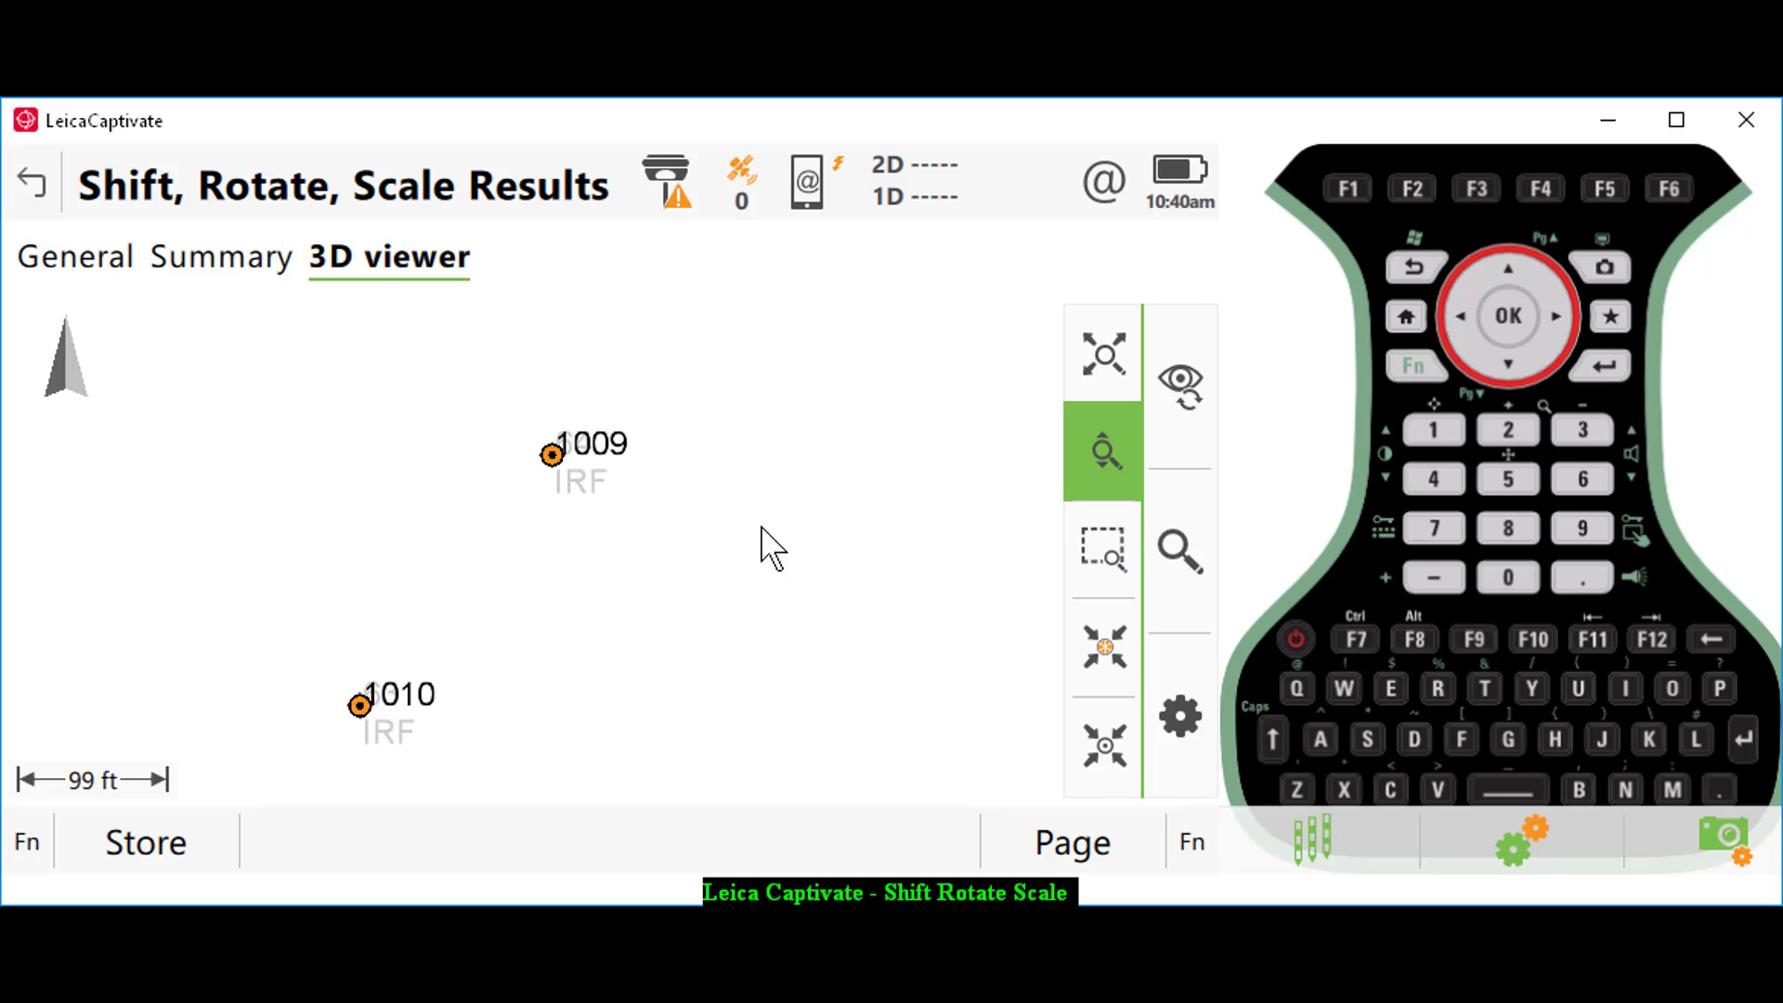
- Store the 14 transformed points under their original IDs, overwriting all existing points
left_click(148, 843)
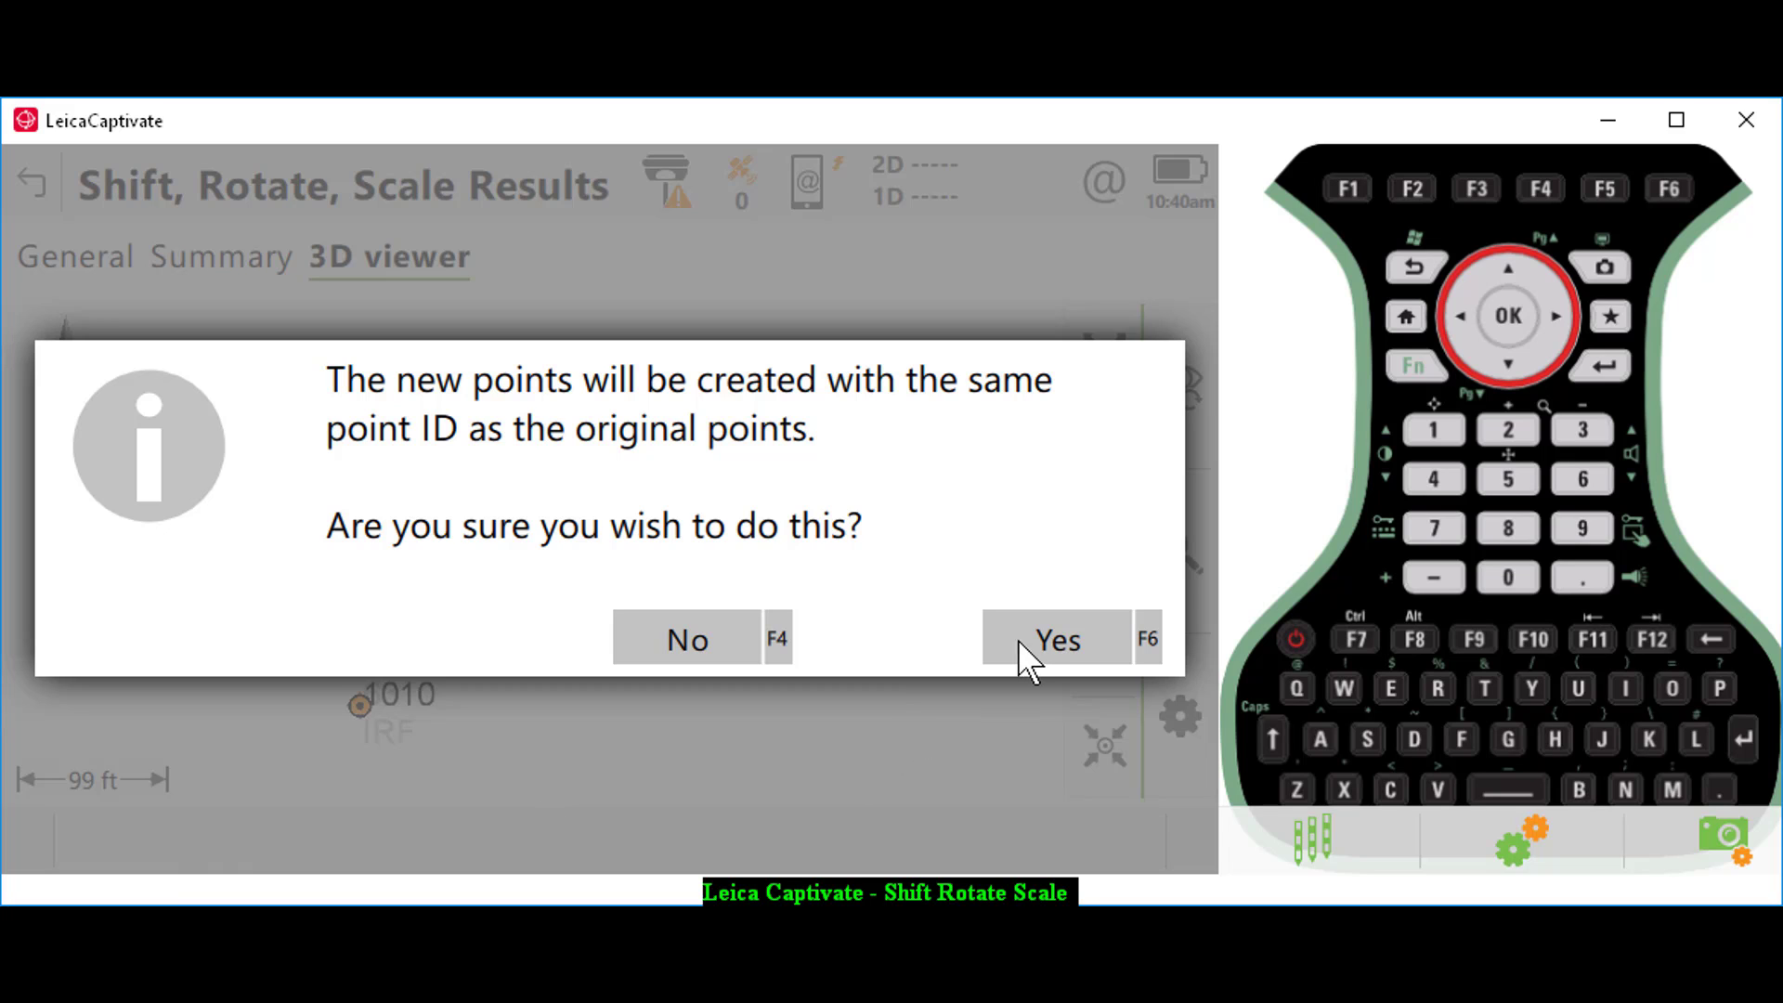
left_click(1075, 640)
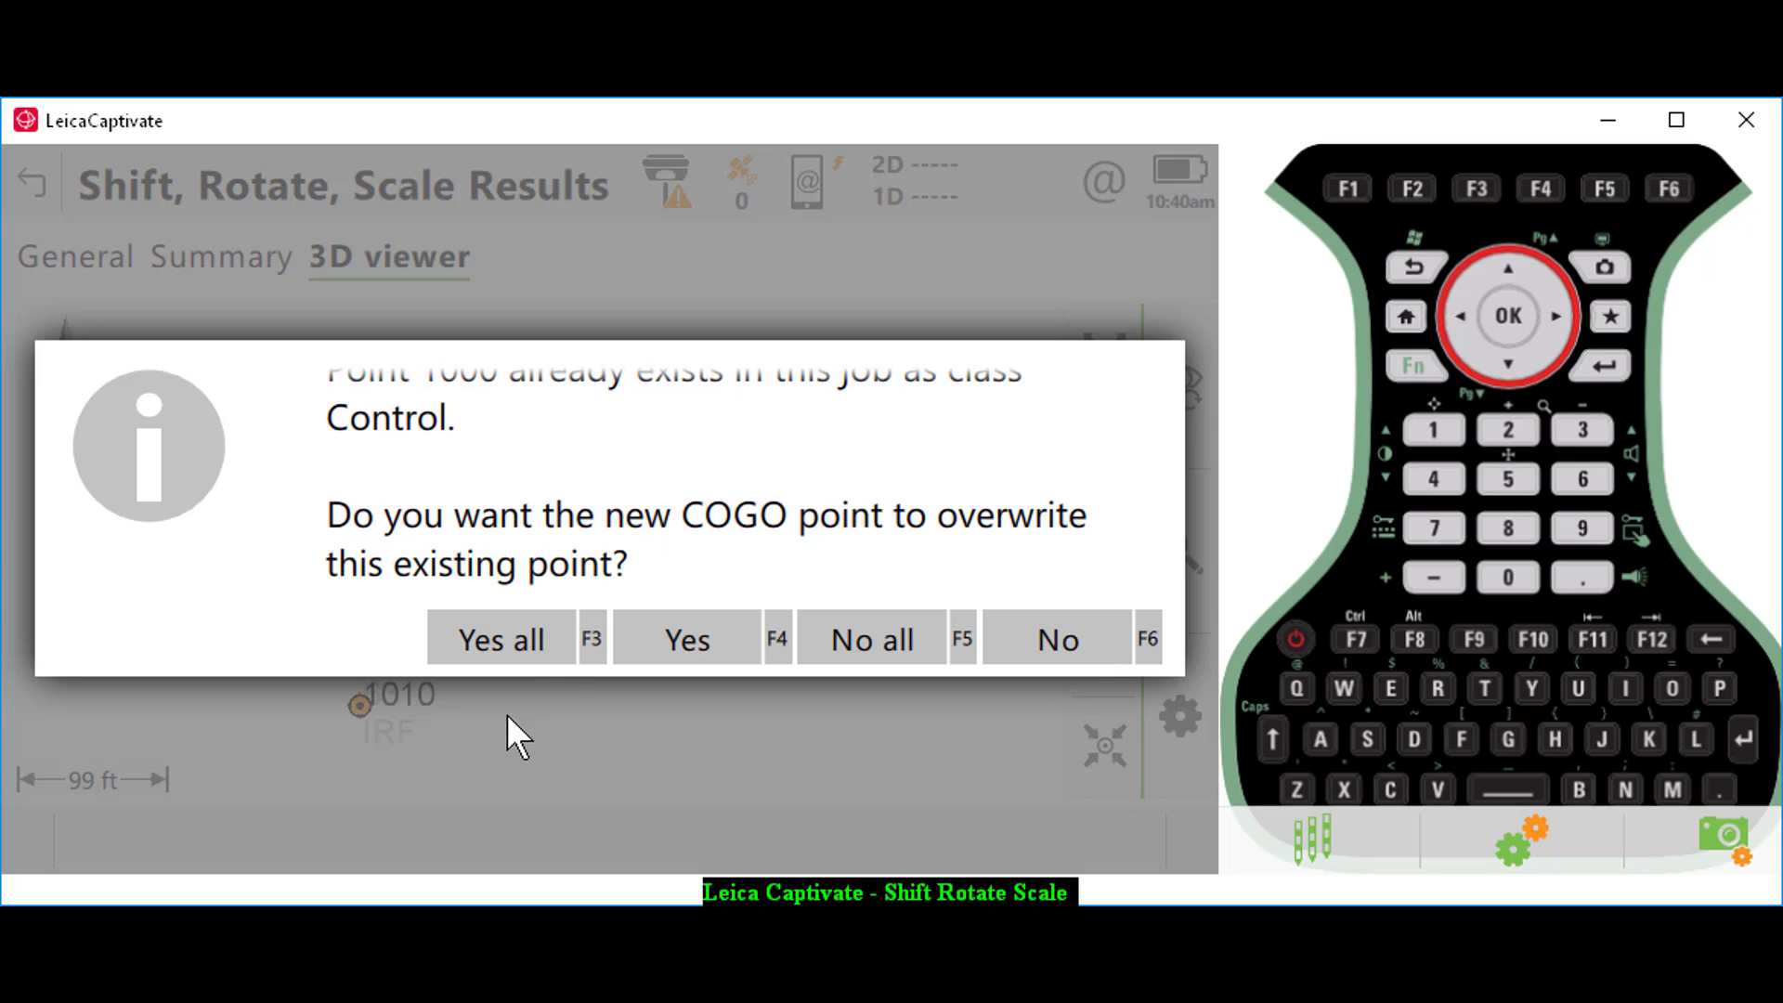
left_click(512, 644)
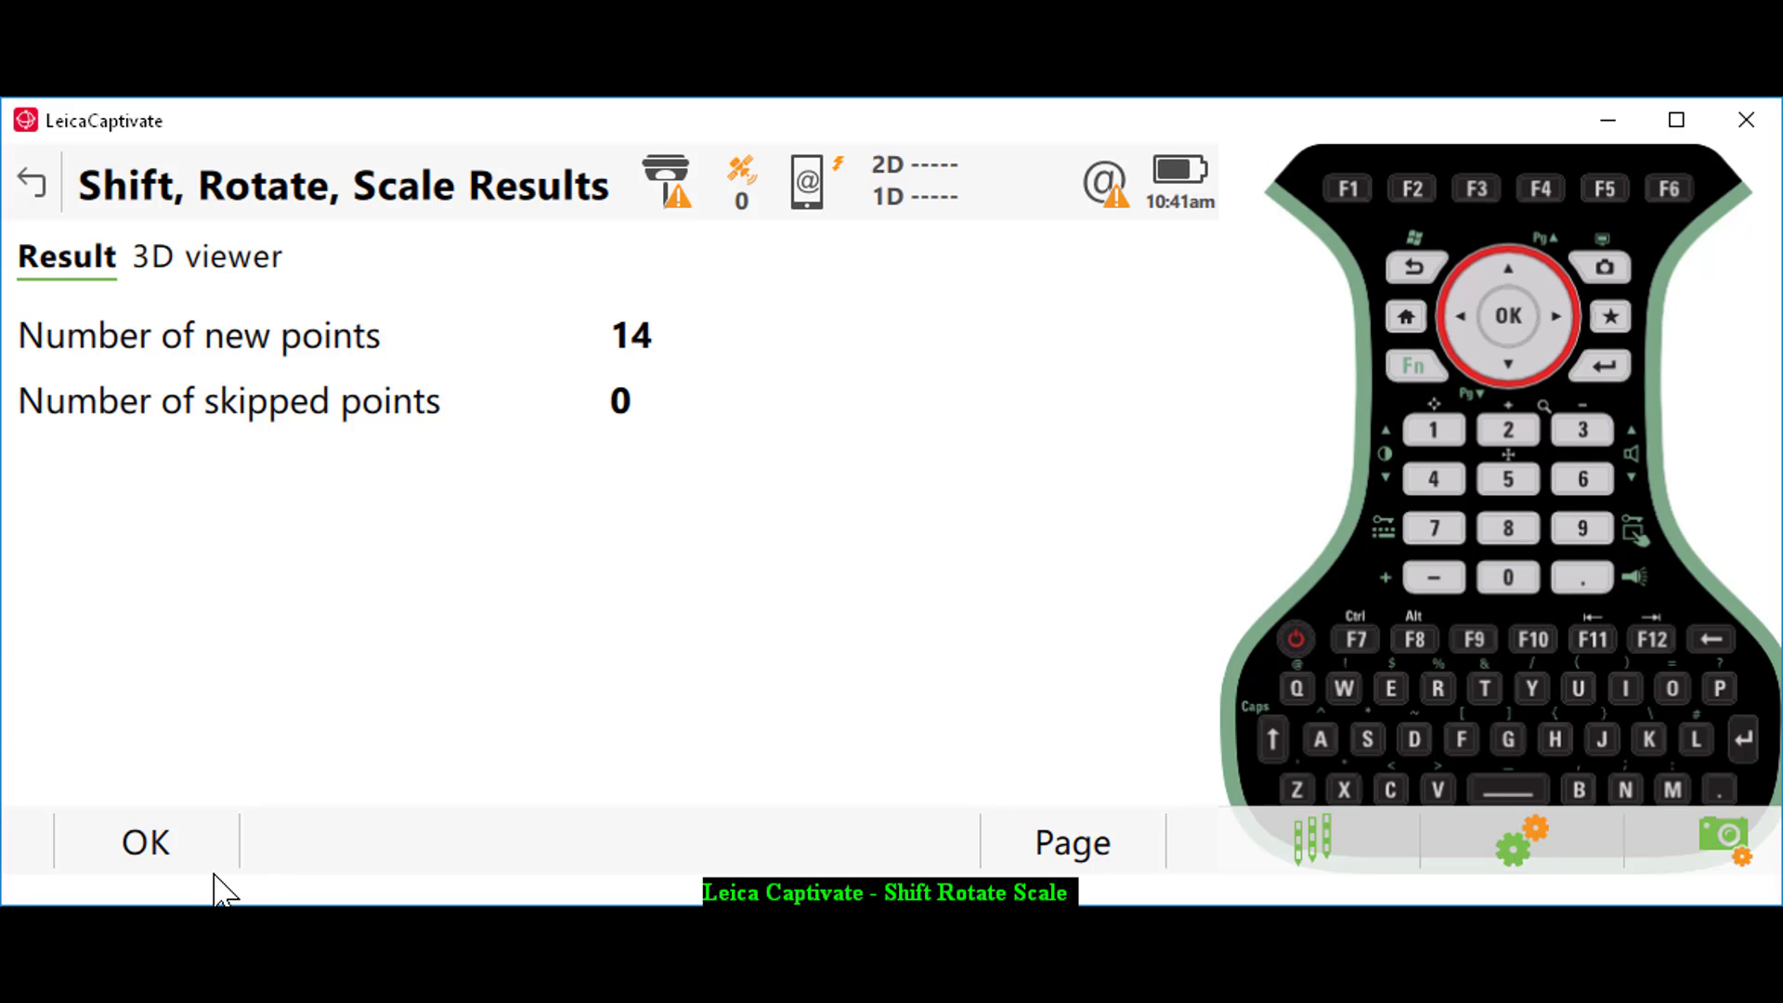
- Close the stored-points summary, return Home, and open the job's points in the 3D viewer
left_click(176, 873)
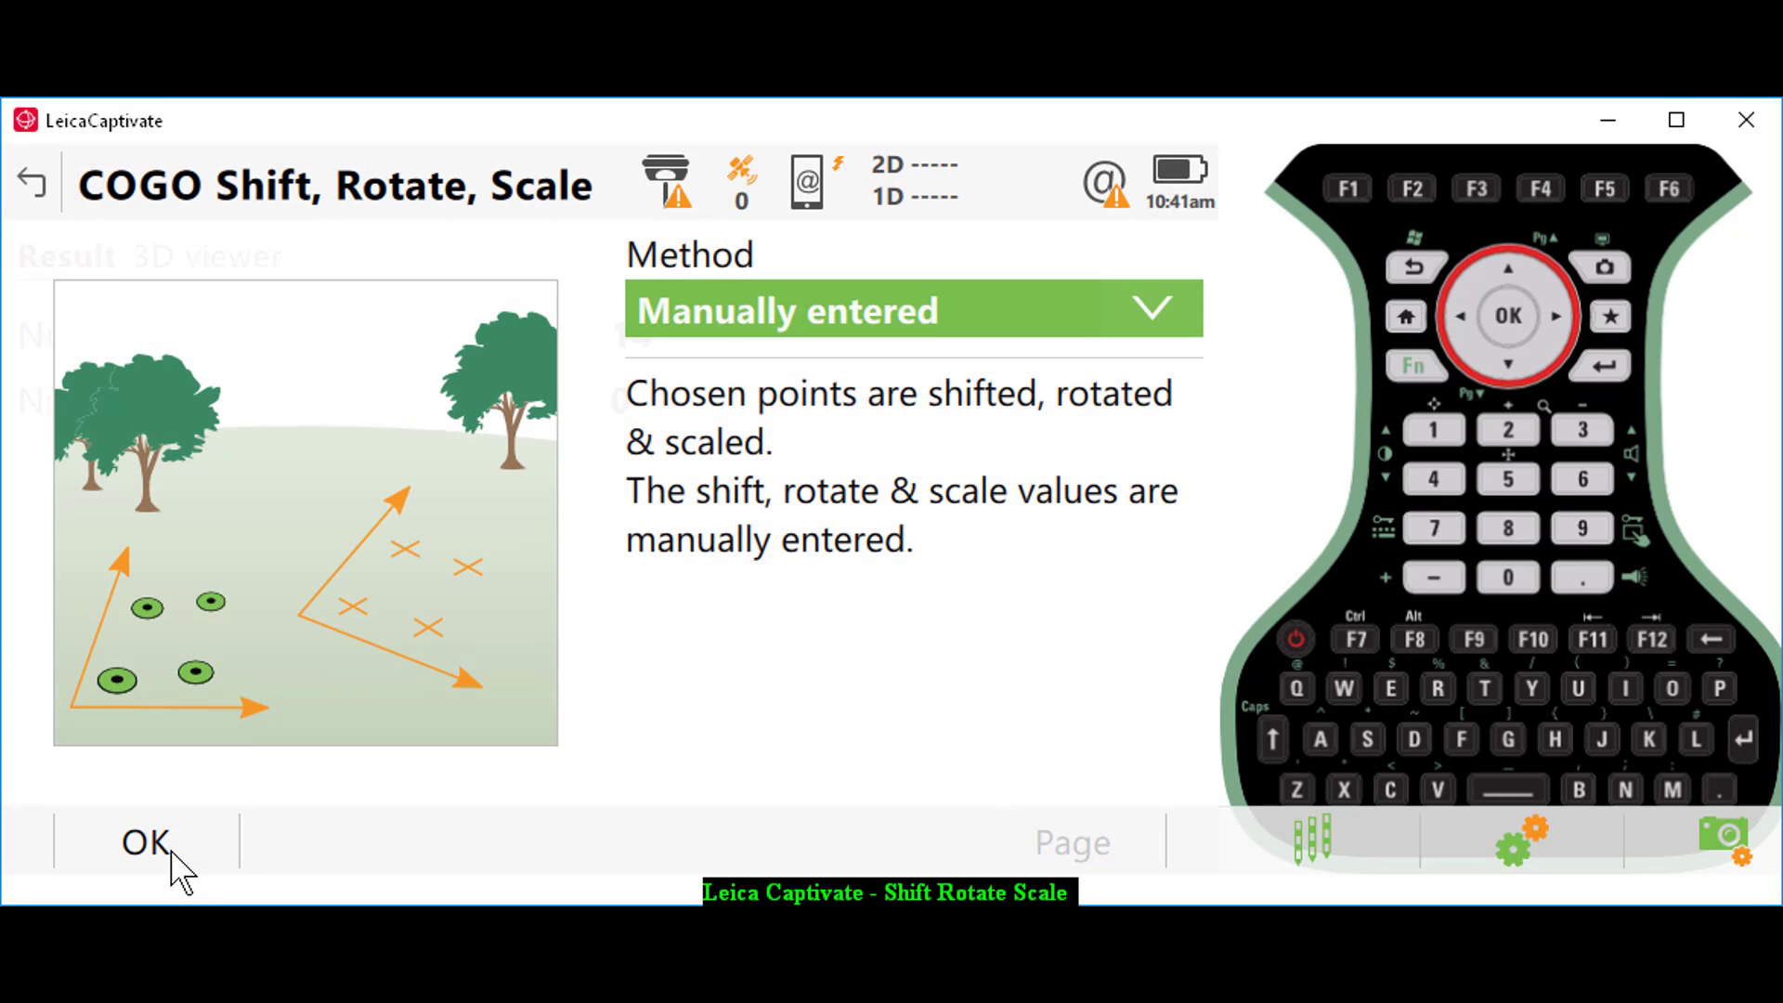
left_click(36, 189)
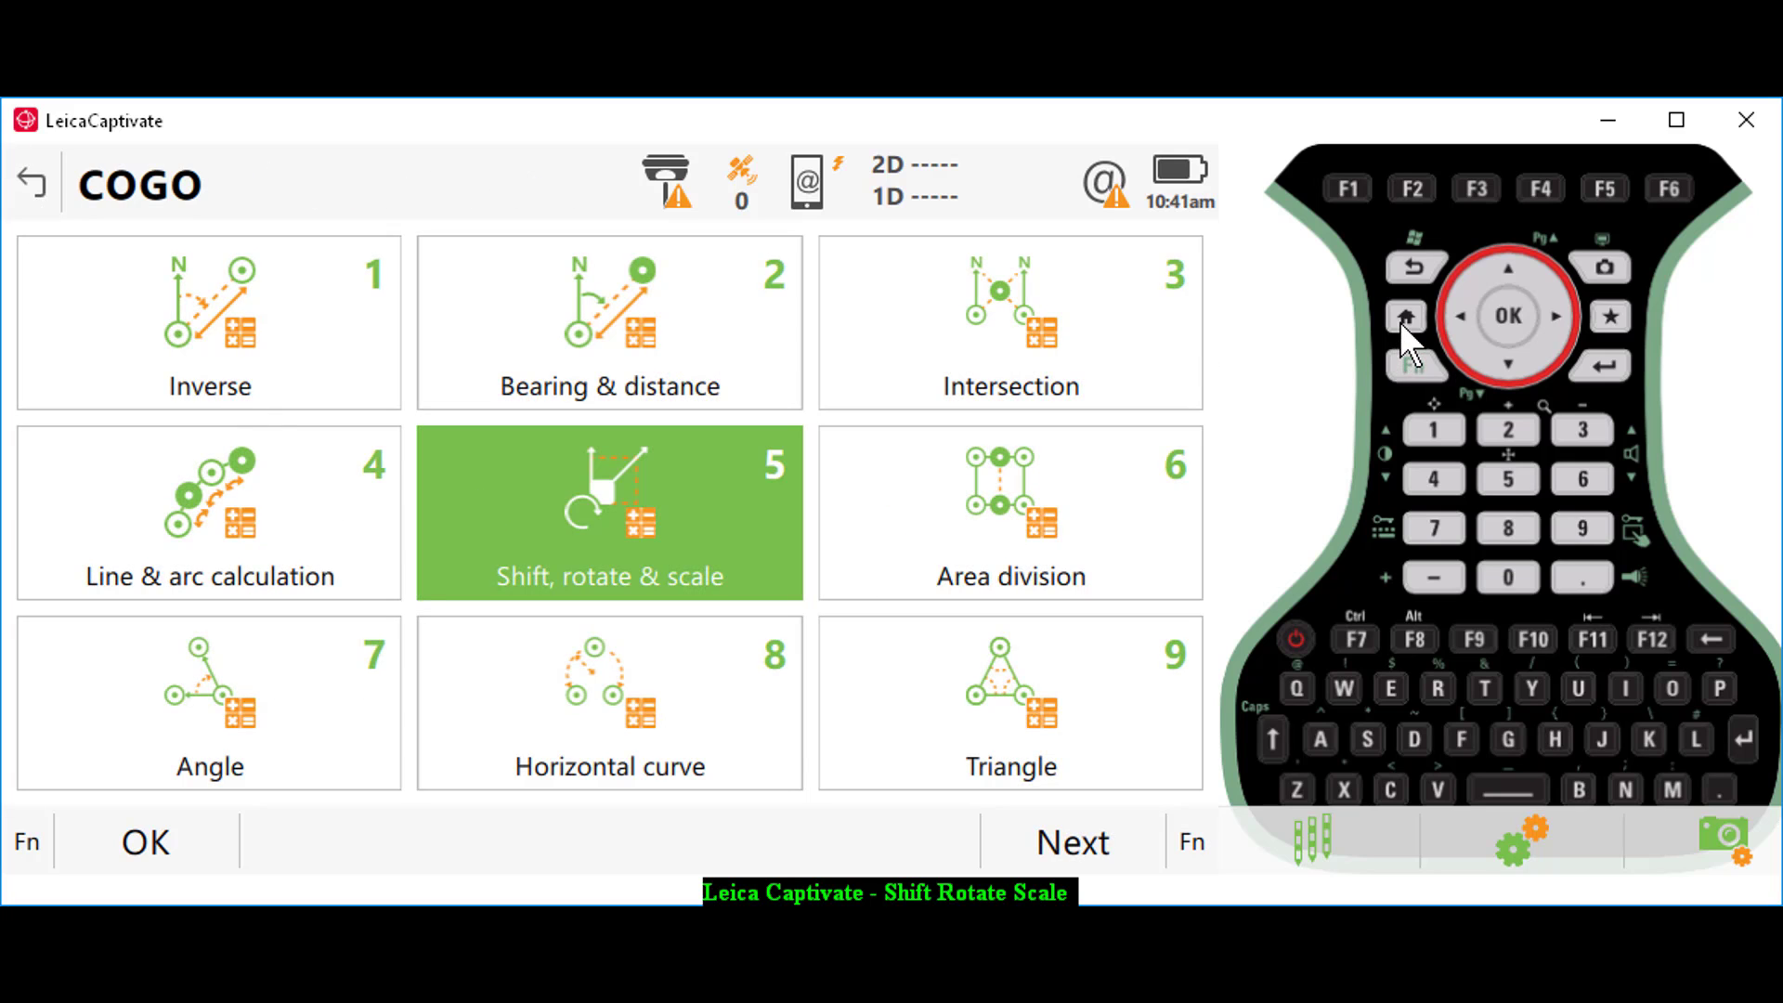
left_click(1404, 318)
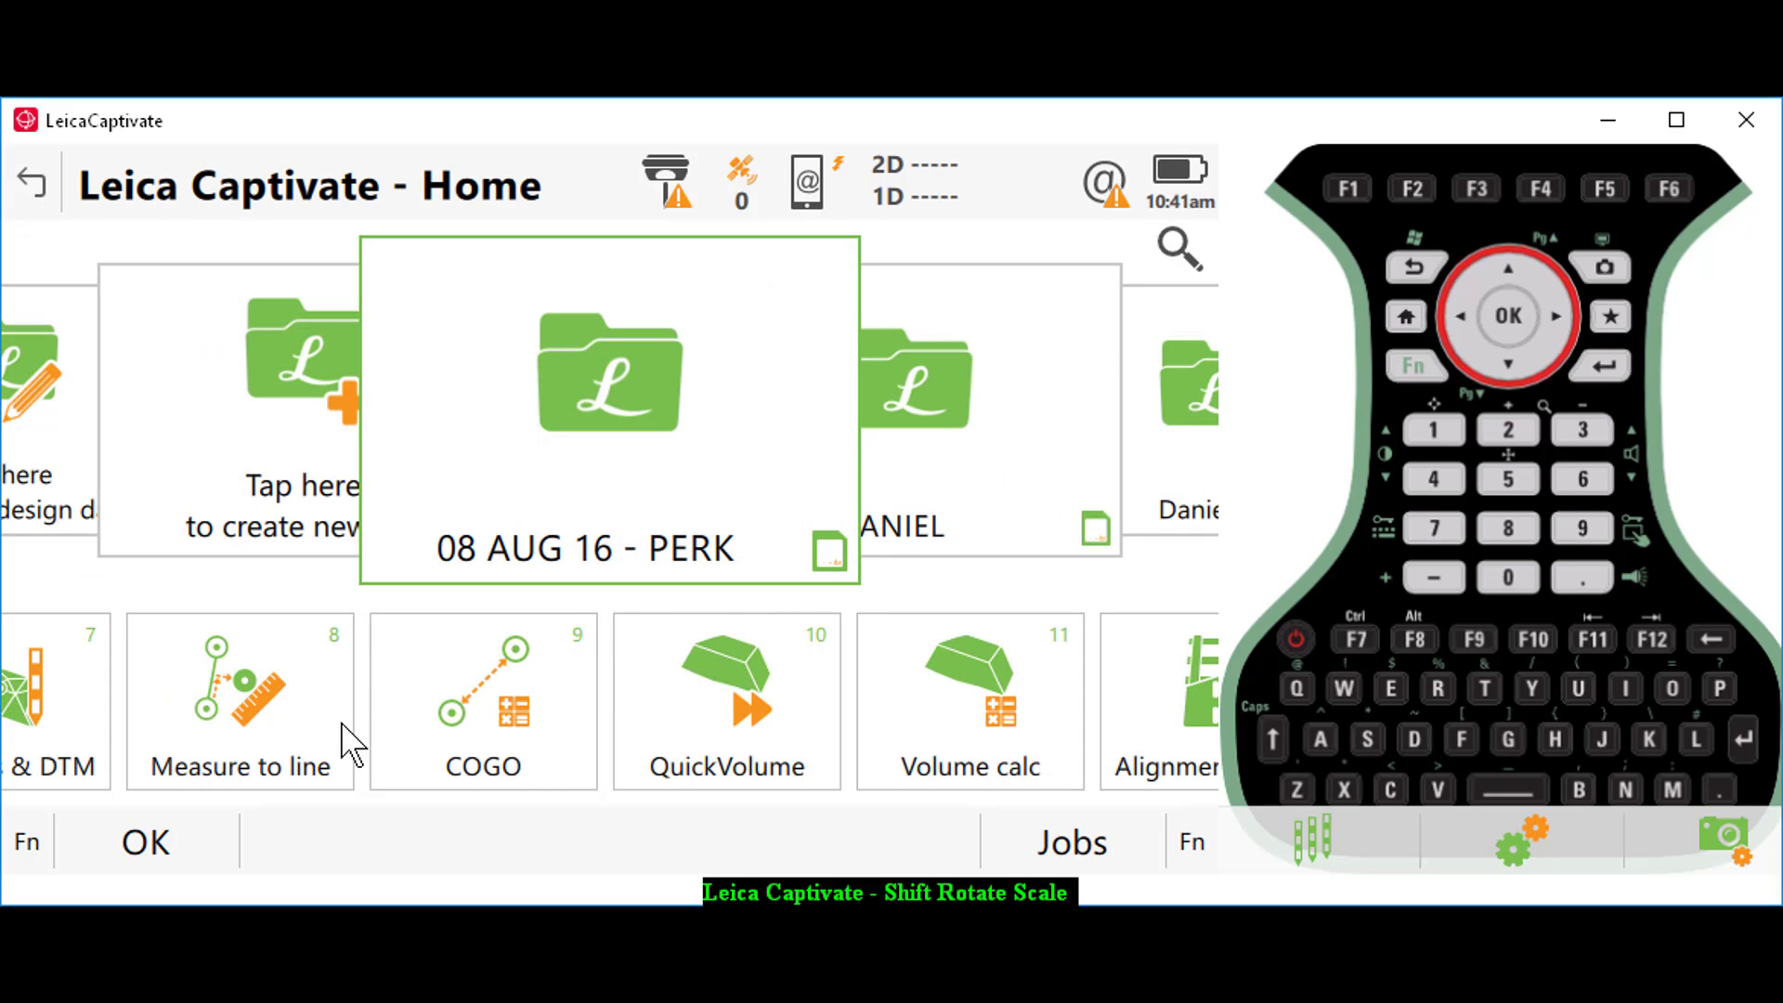
left_click_drag(351, 743, 1740, 781)
left_click_drag(247, 728, 631, 778)
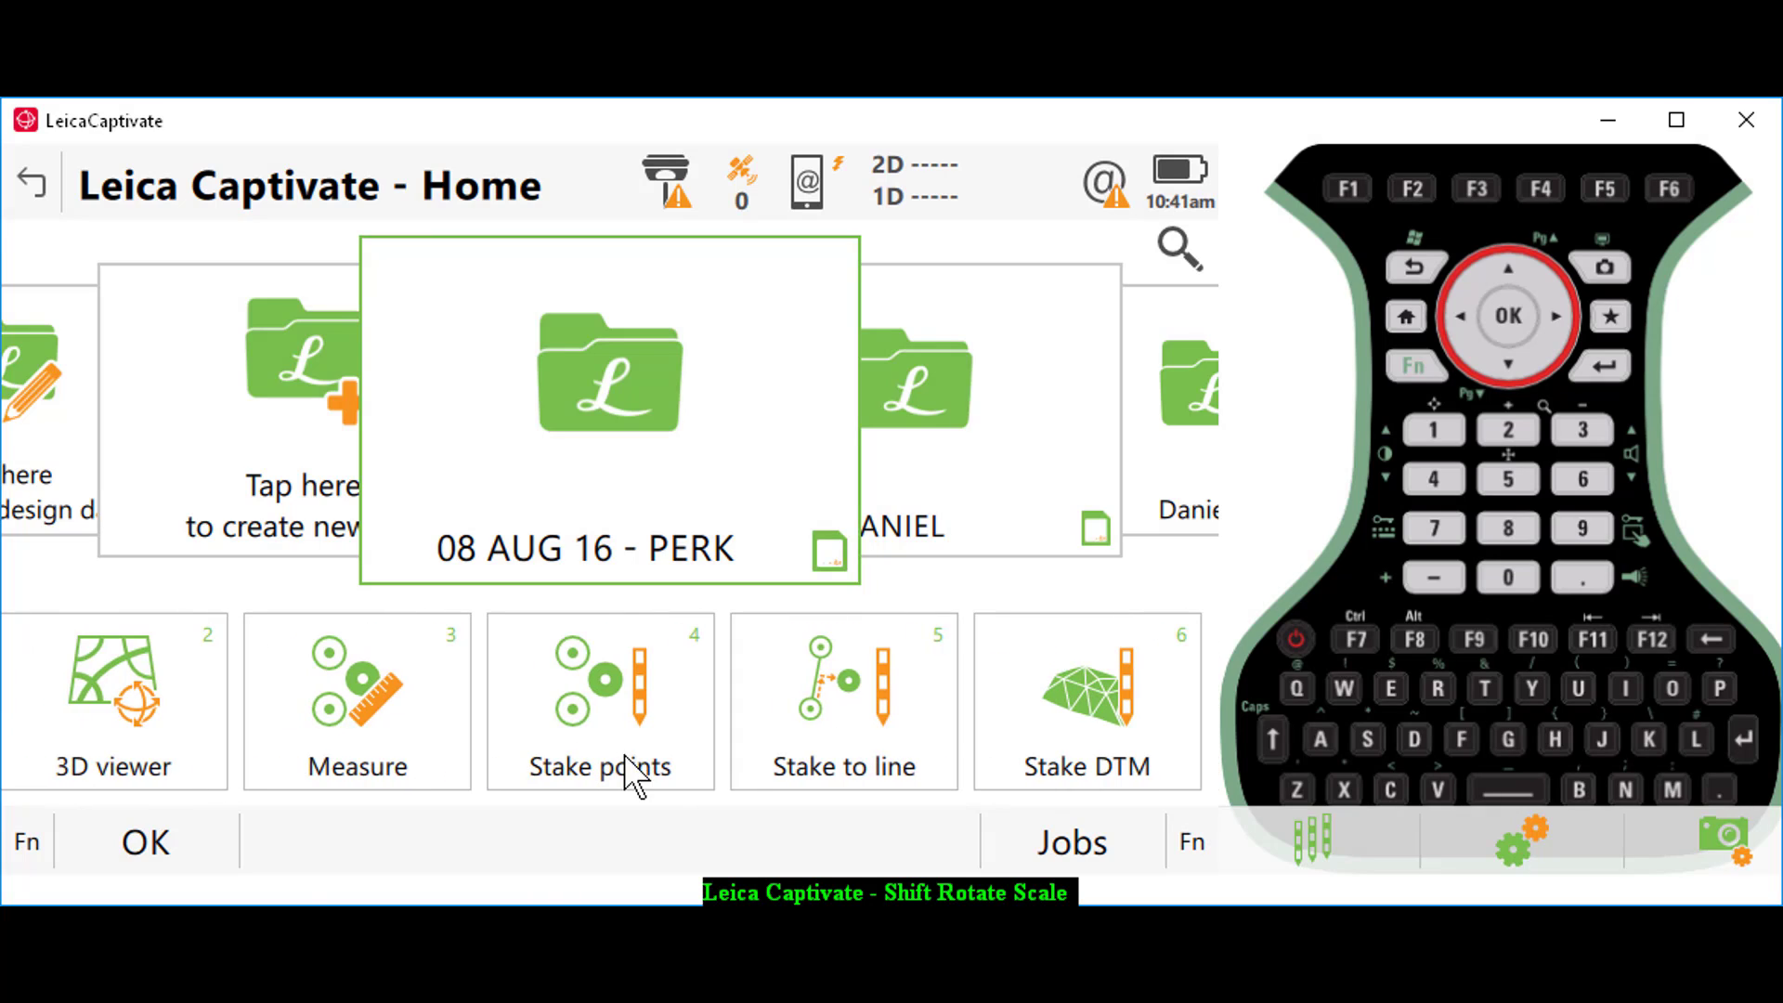
left_click(174, 710)
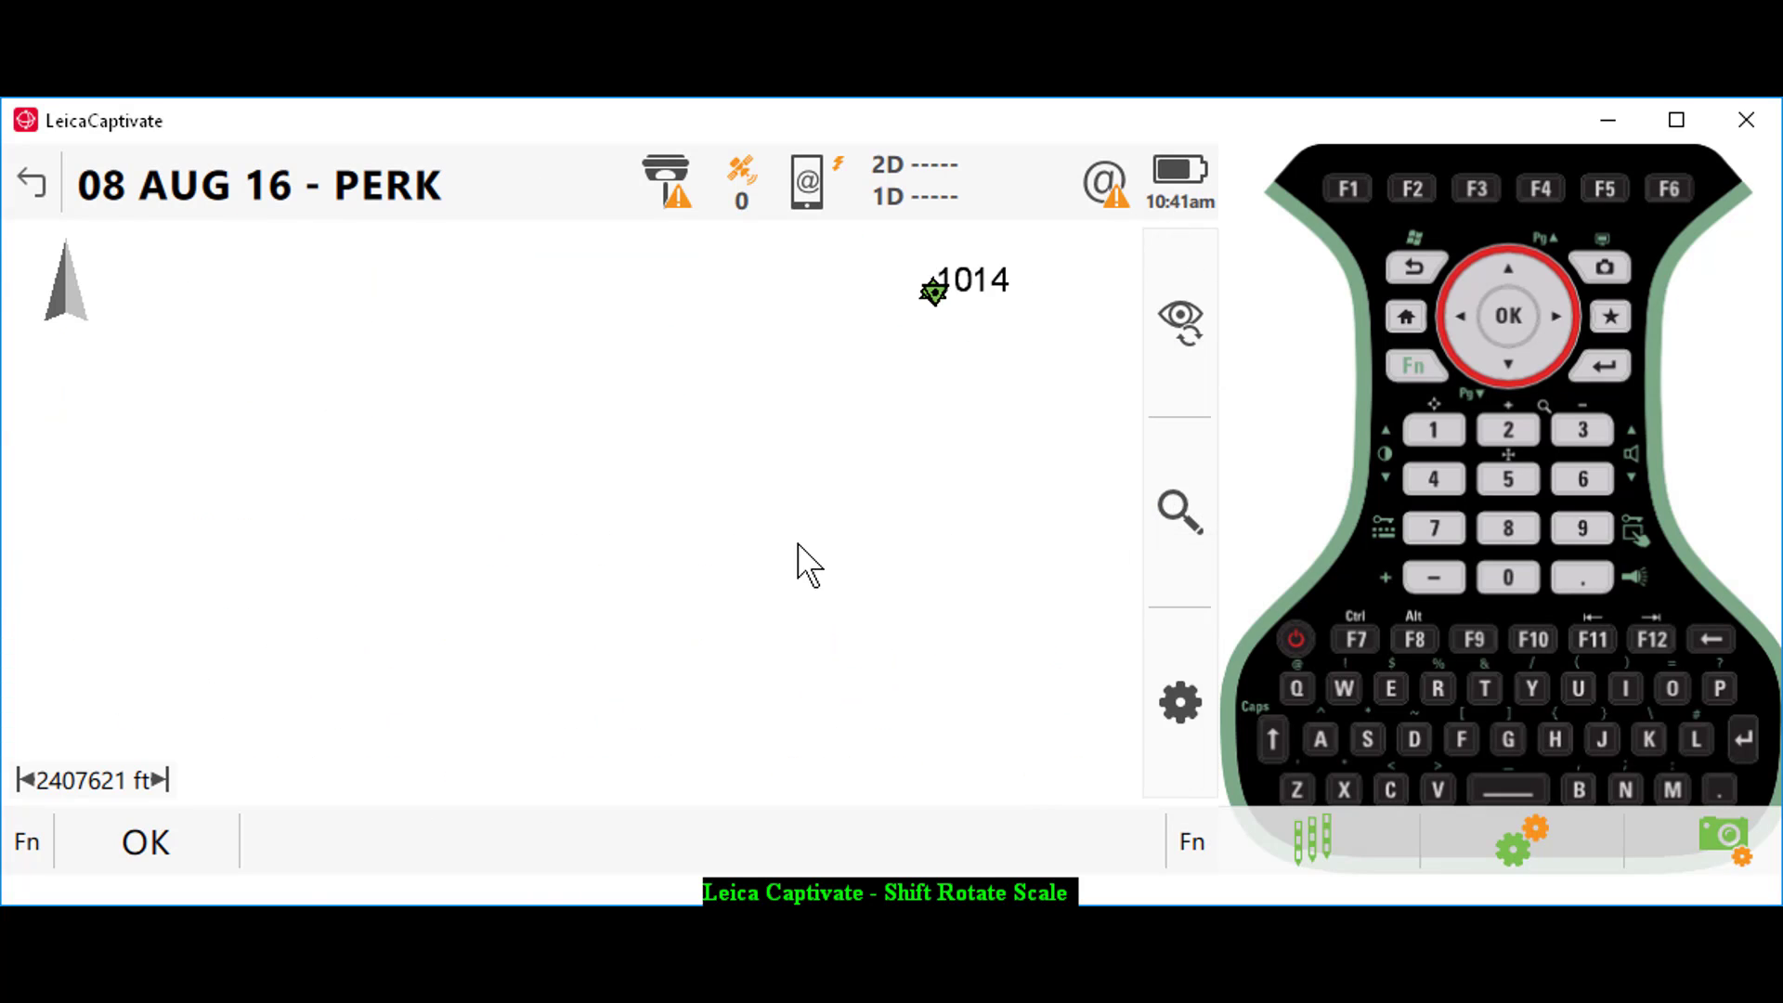
- Zoom to extents to show points 1000–1014, then window-zoom onto point 1000
left_click(1180, 511)
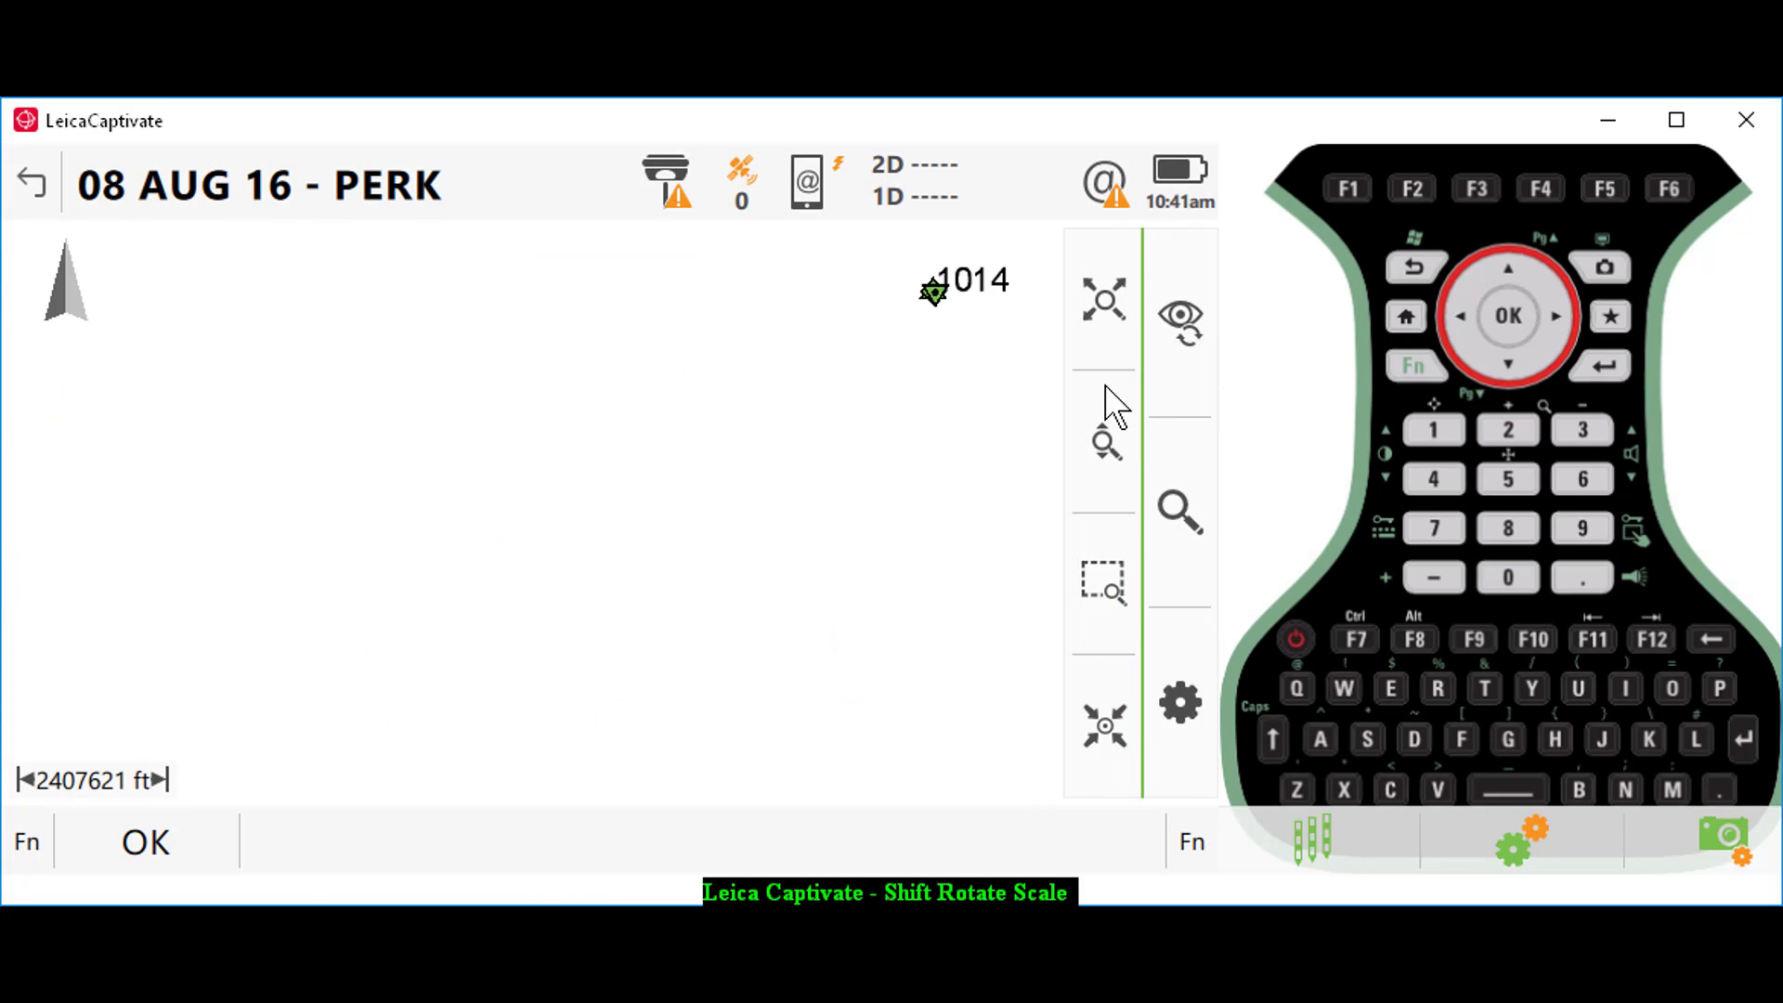
left_click(1107, 324)
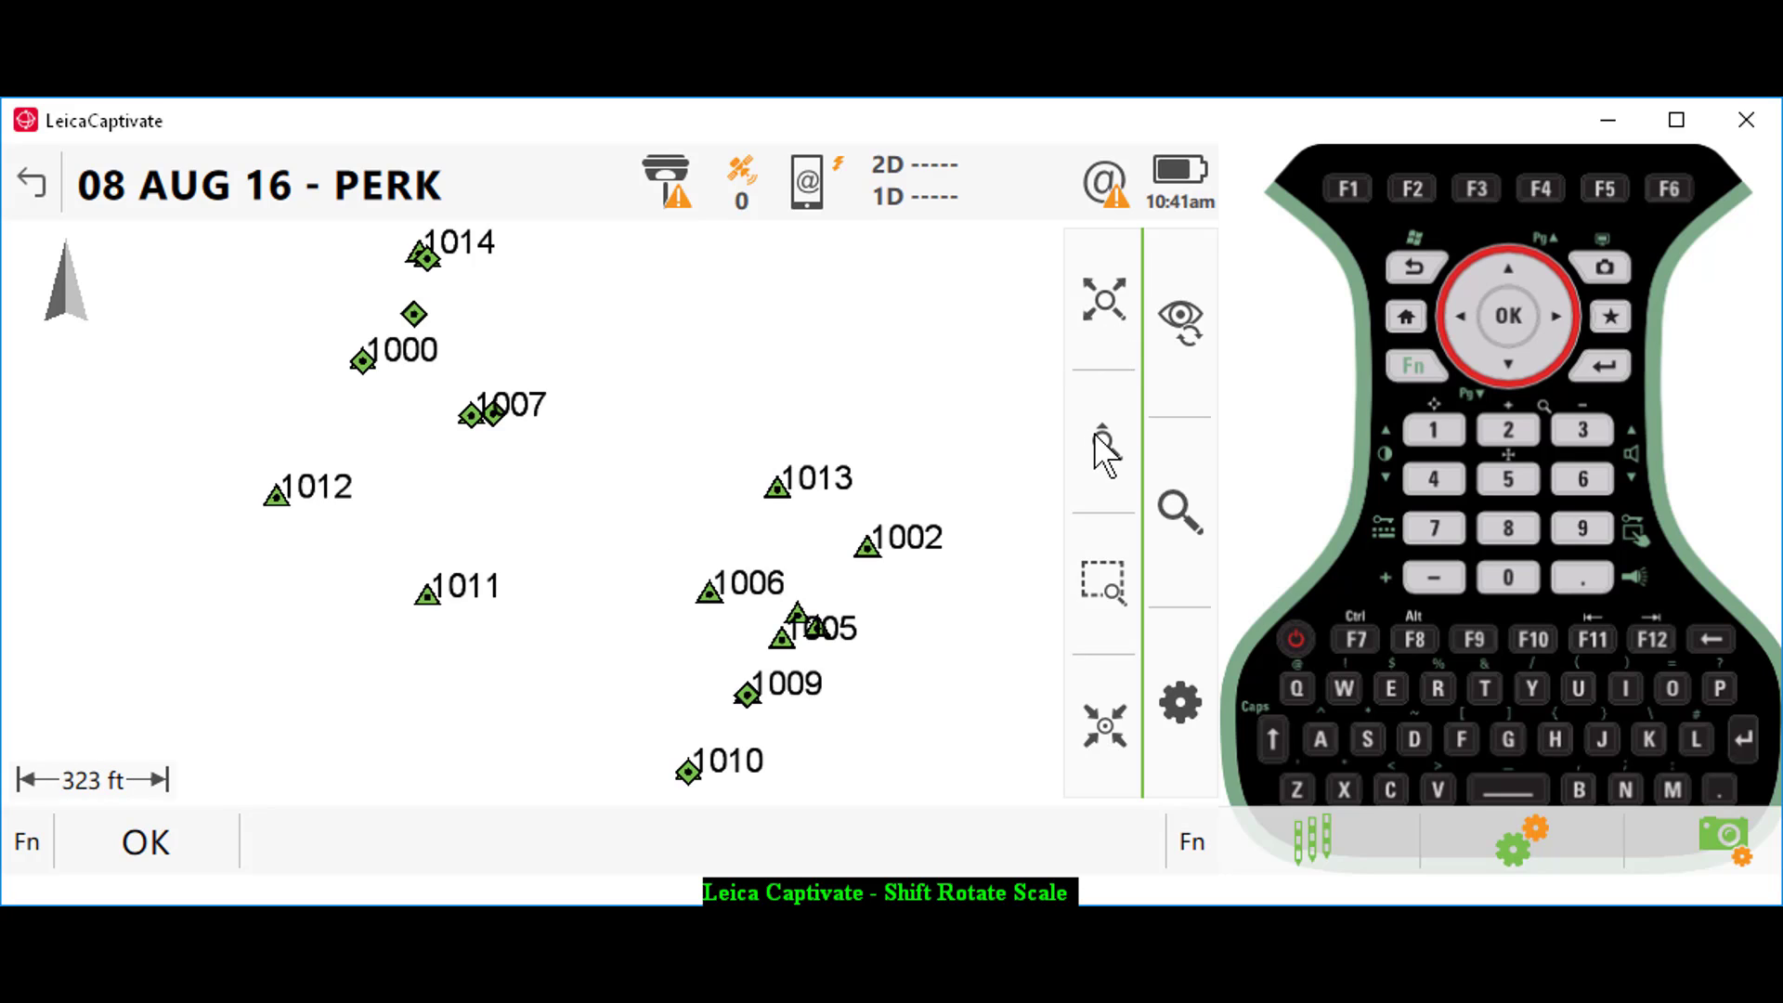
left_click(1104, 557)
left_click_drag(326, 330, 442, 430)
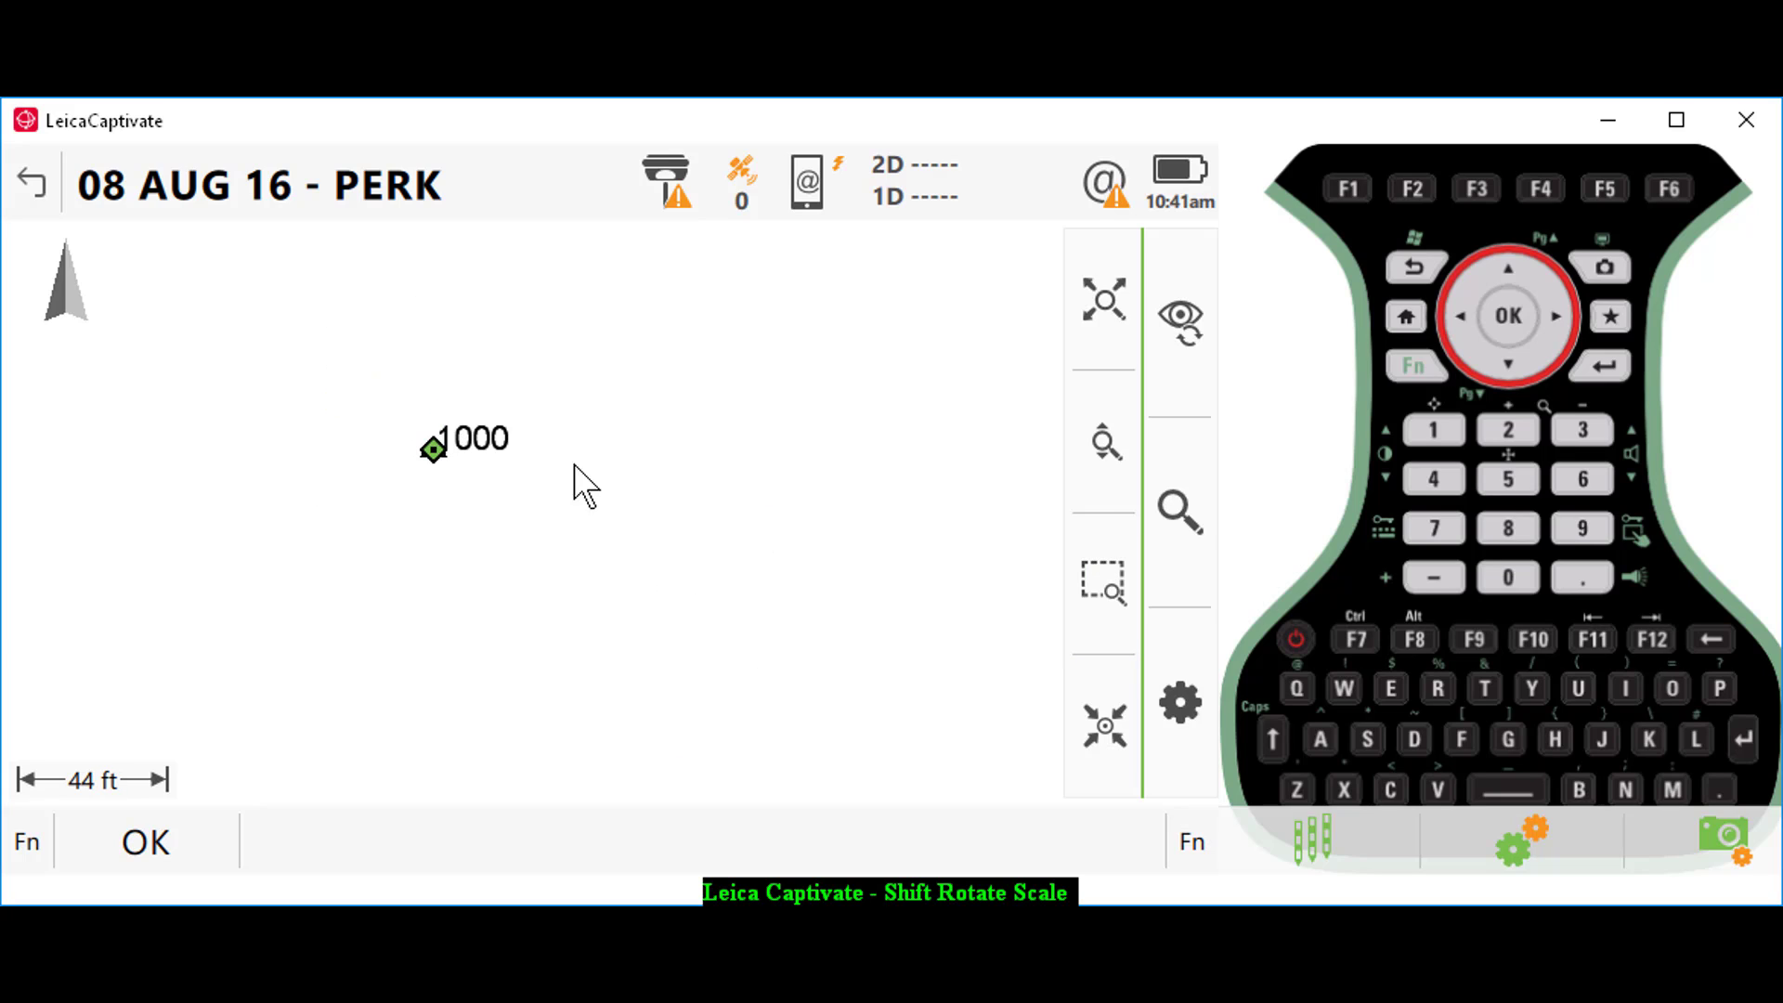
- Separate the overlapping points at 1000 and select shifted point 1000 with field point 61
left_click(433, 455)
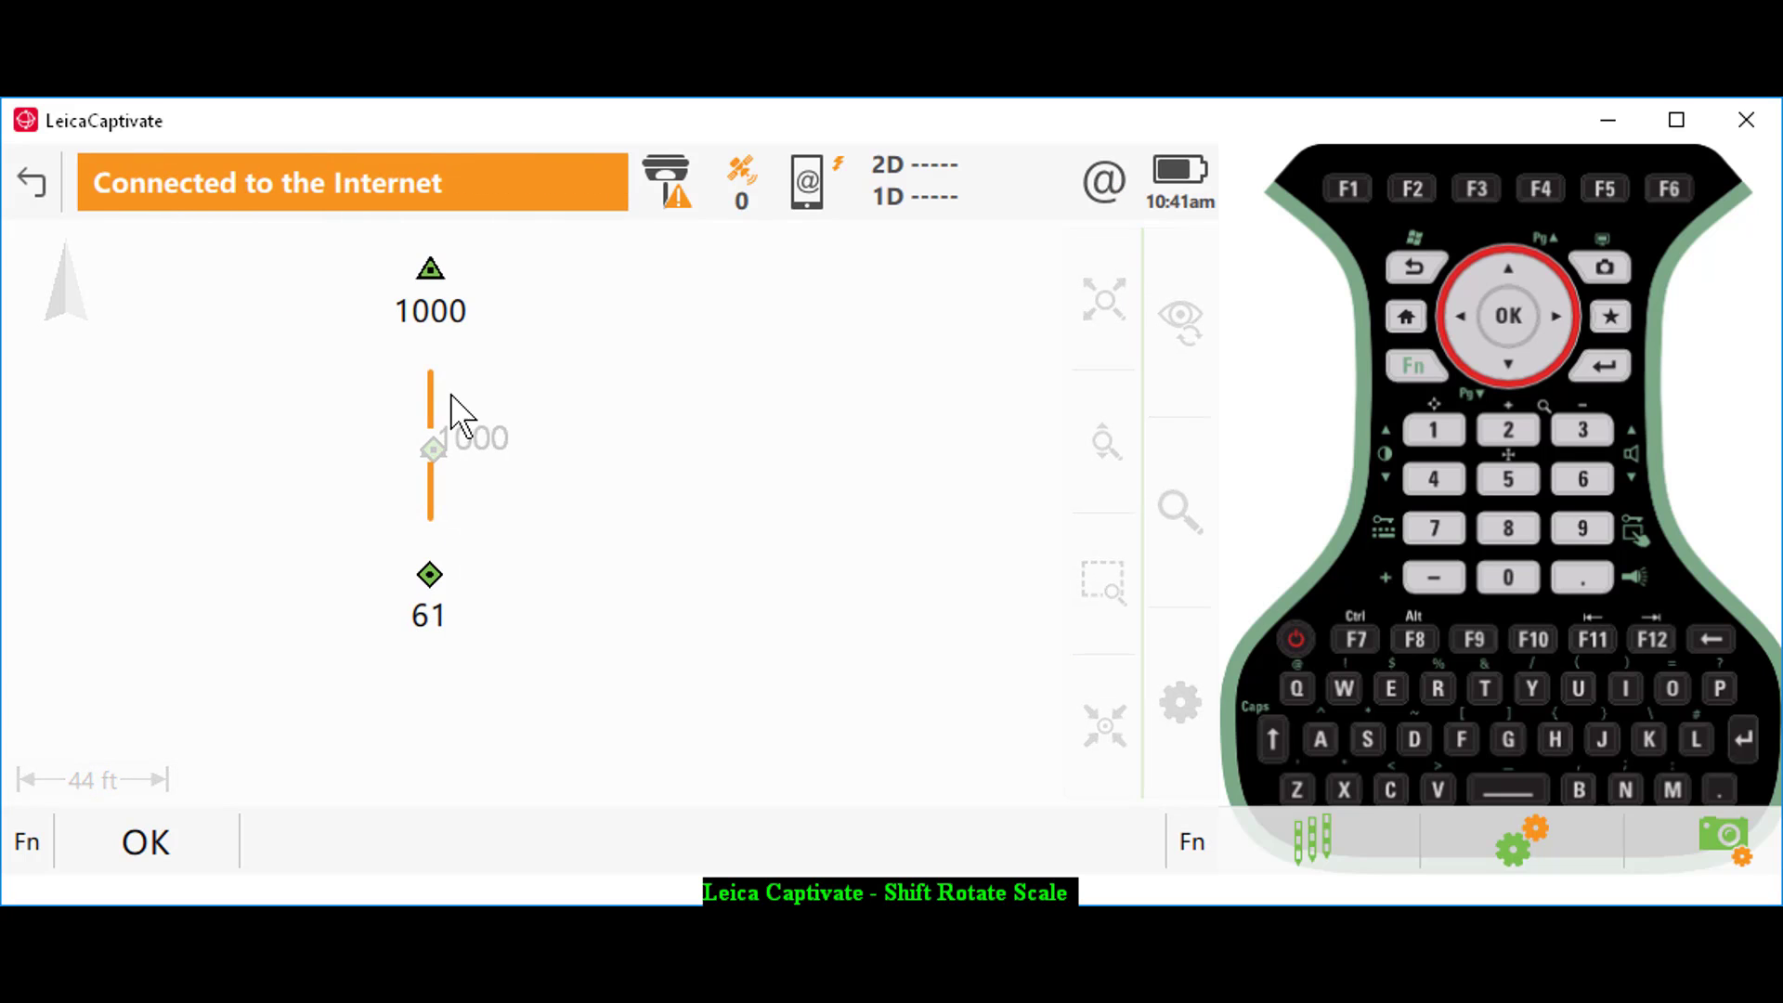
left_click(430, 270)
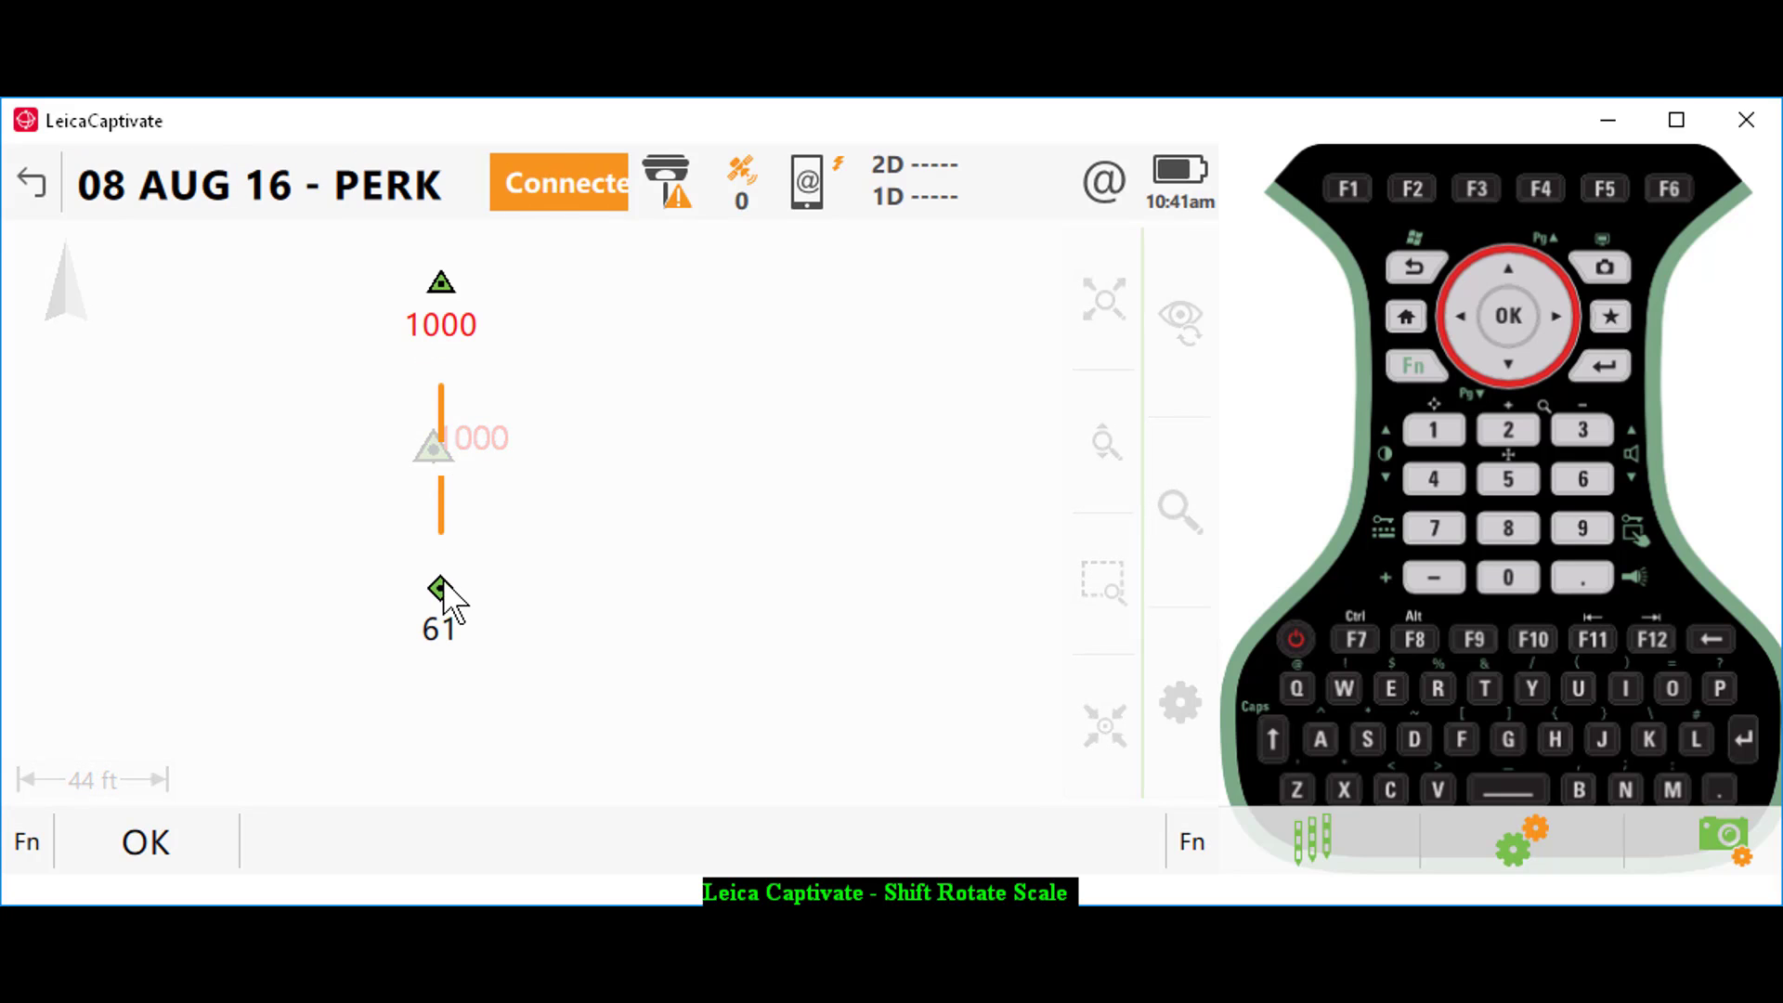
left_click(440, 593)
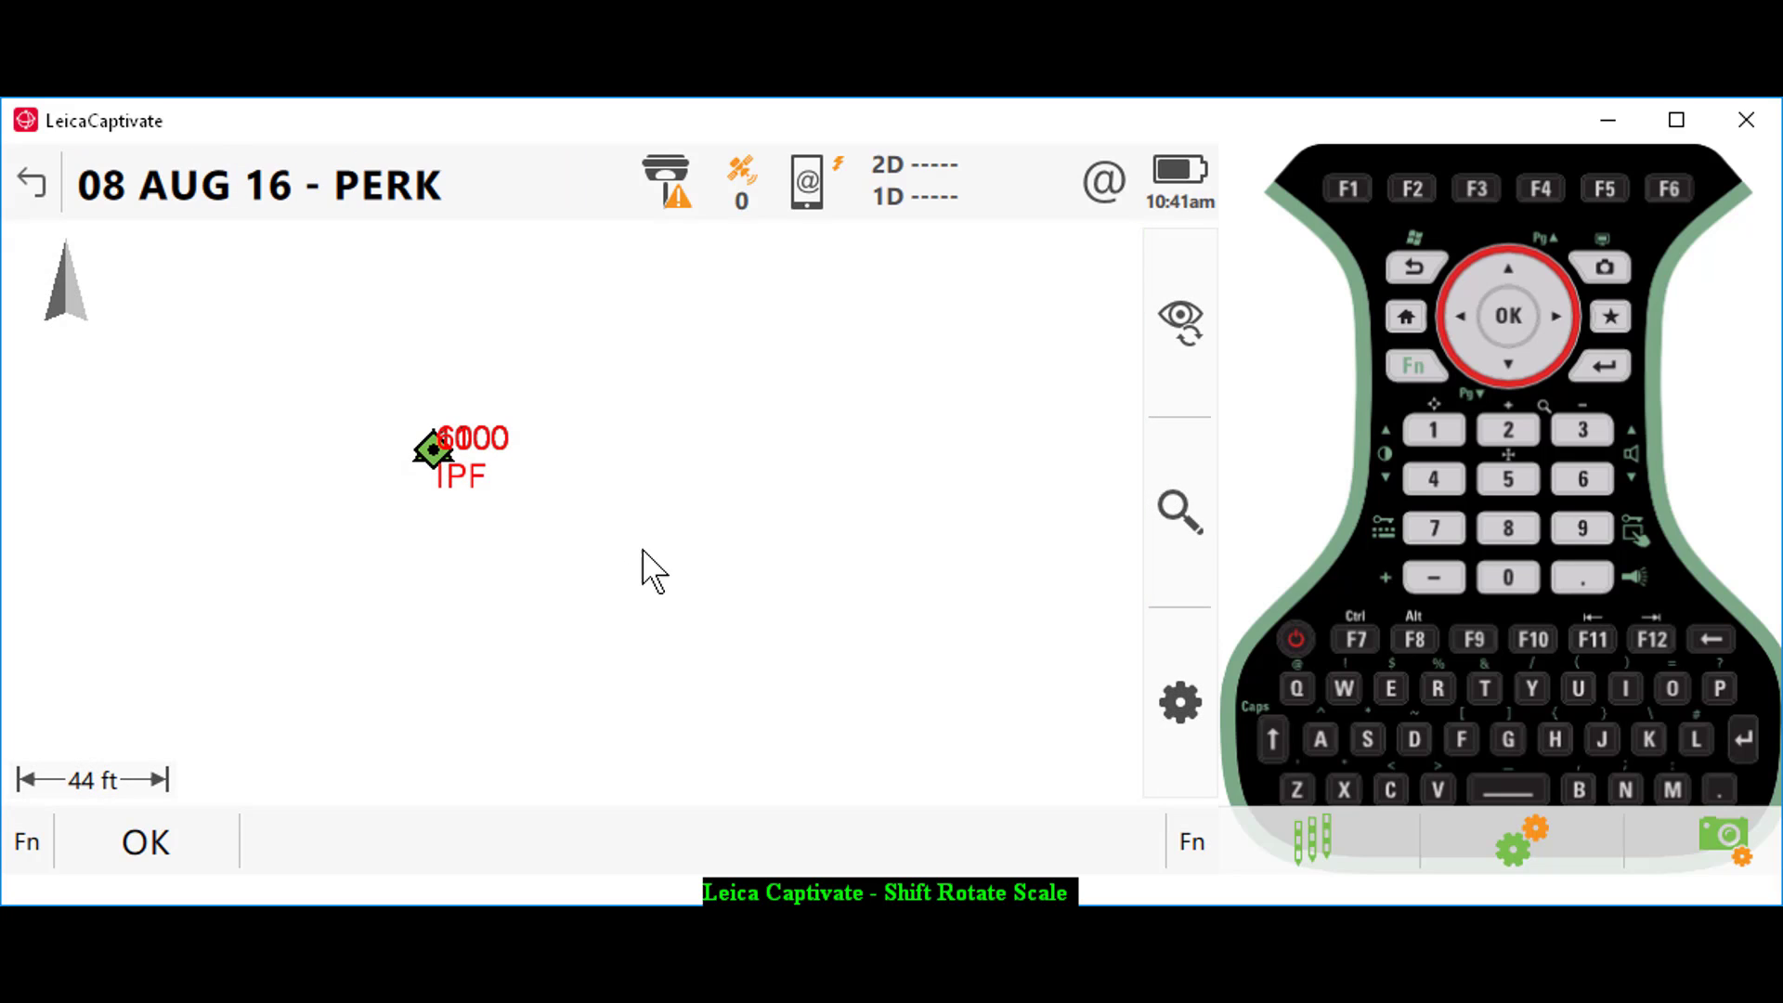
- Run a COGO inverse from 1000 to 61, getting 0.000 ft, then return to the map
right_click(724, 472)
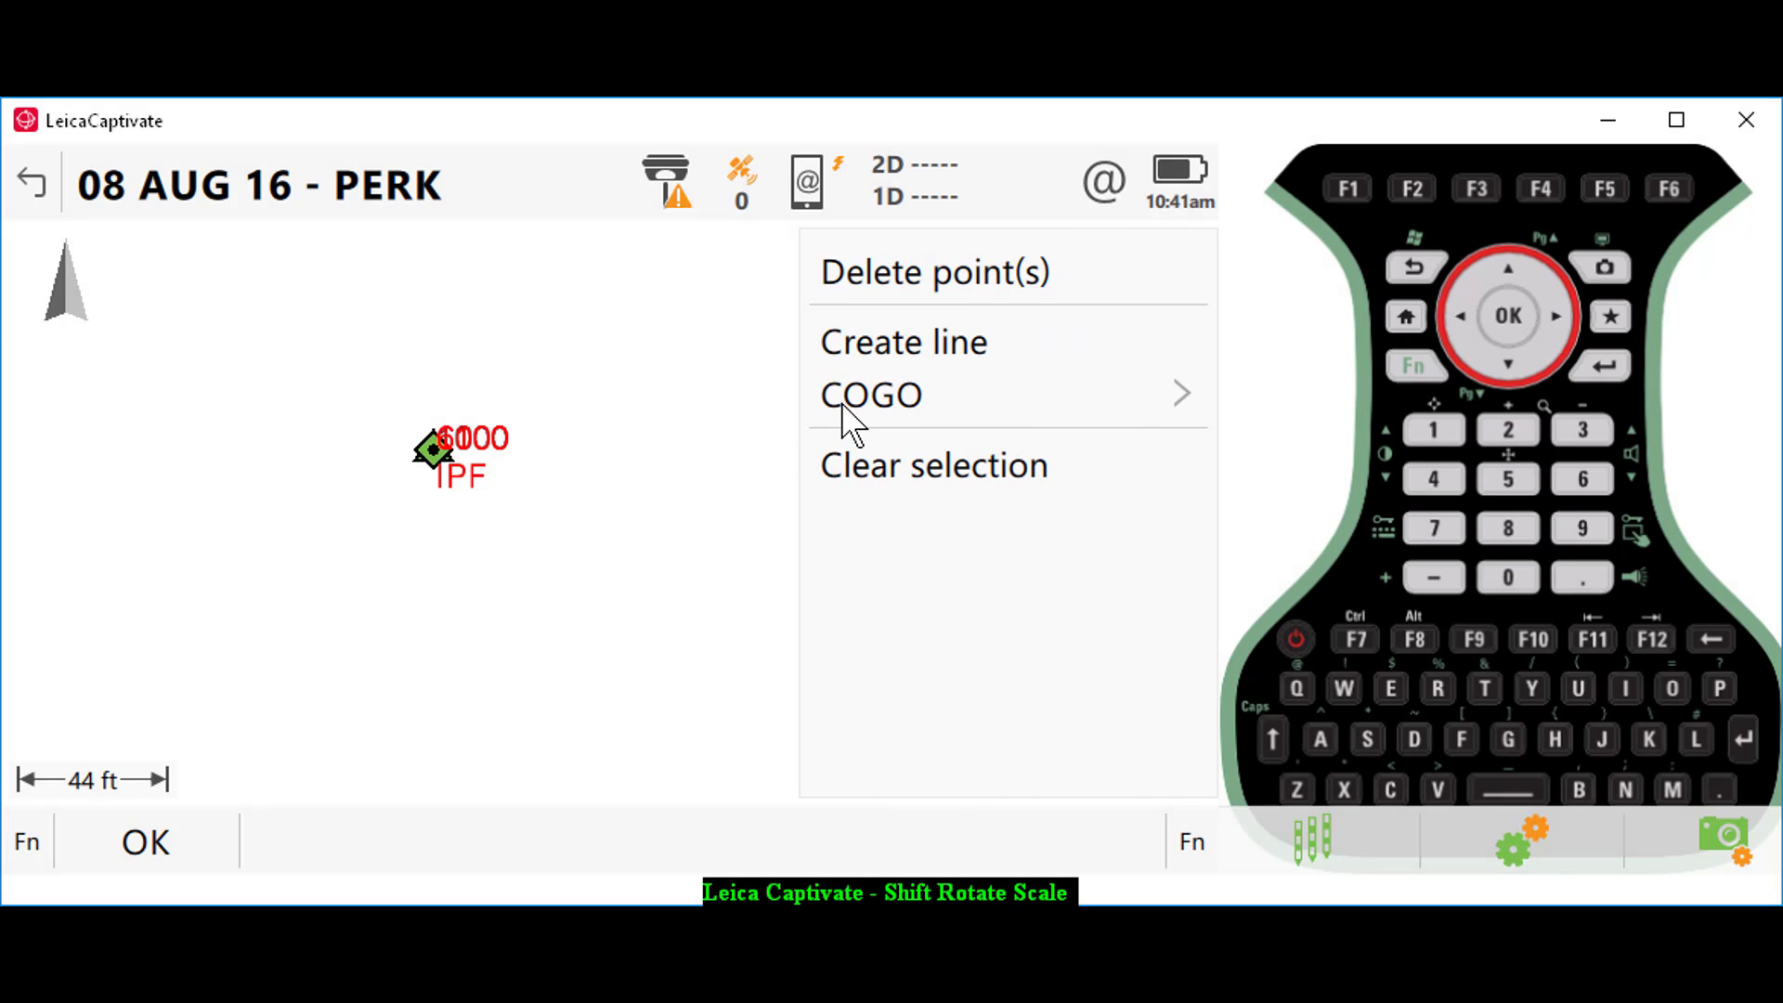
left_click(844, 402)
left_click(876, 351)
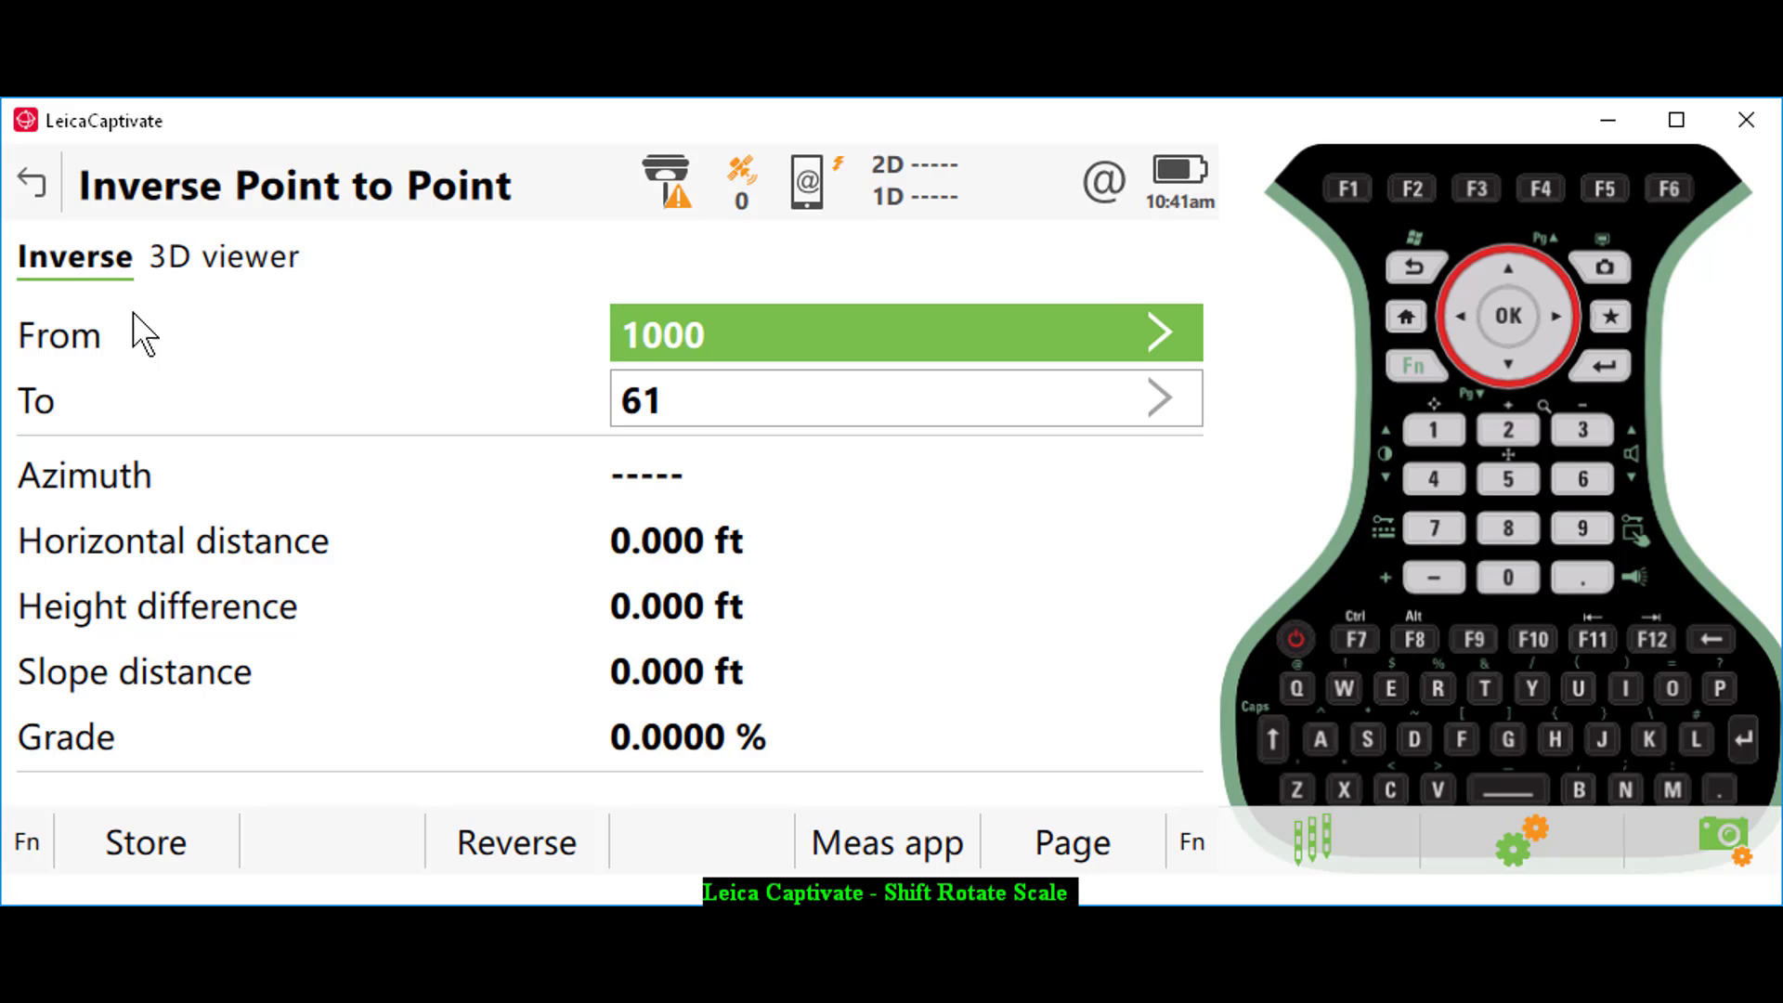
left_click(32, 181)
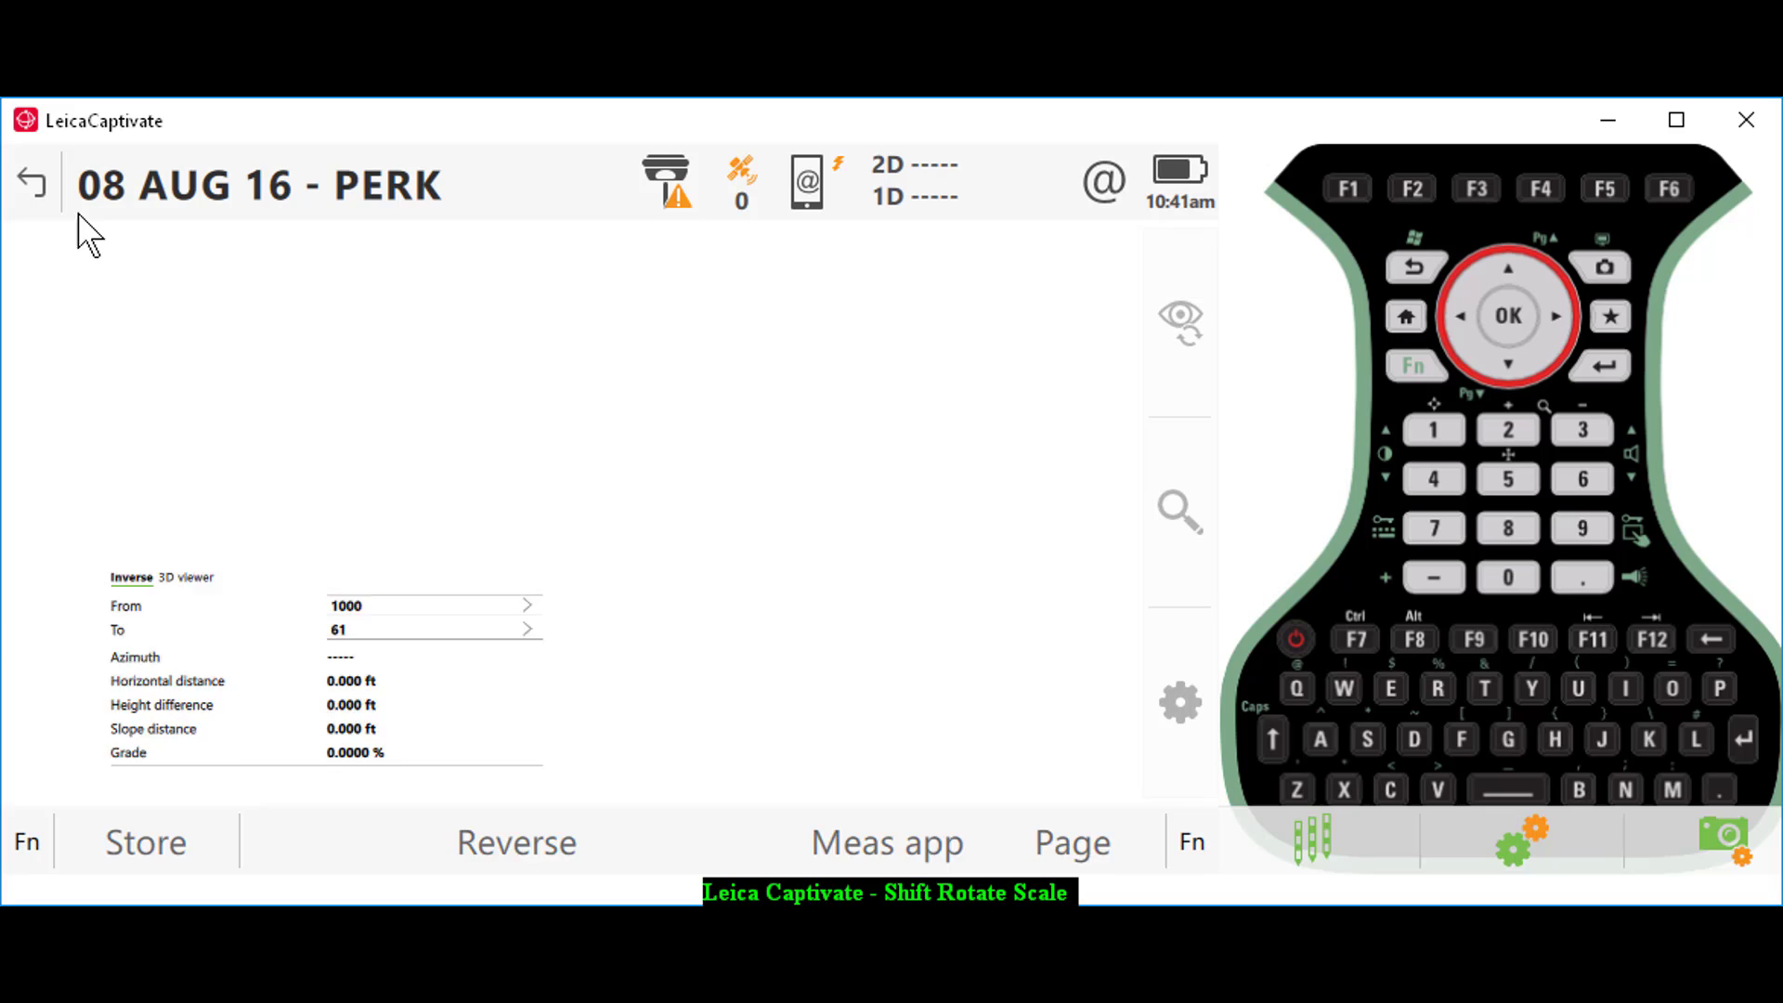
- Zoom to all points, then window-zoom onto points 1009 and 1010
left_click(1176, 512)
left_click(1104, 299)
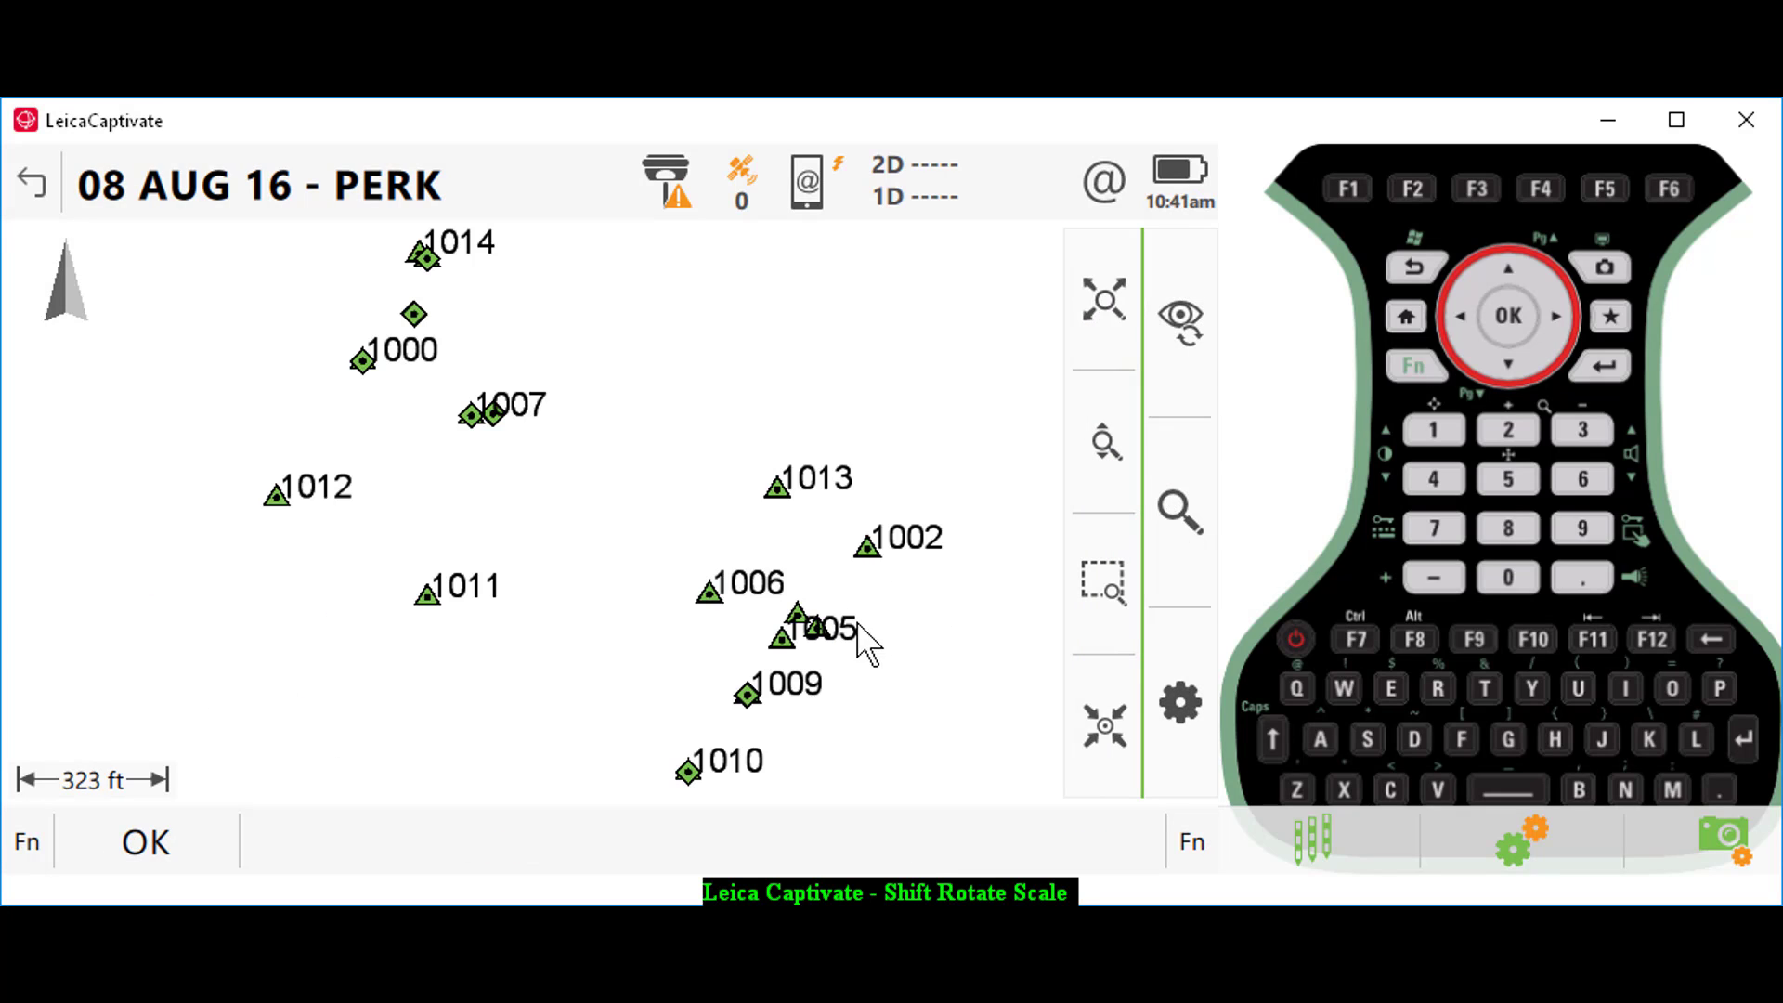
left_click(1110, 580)
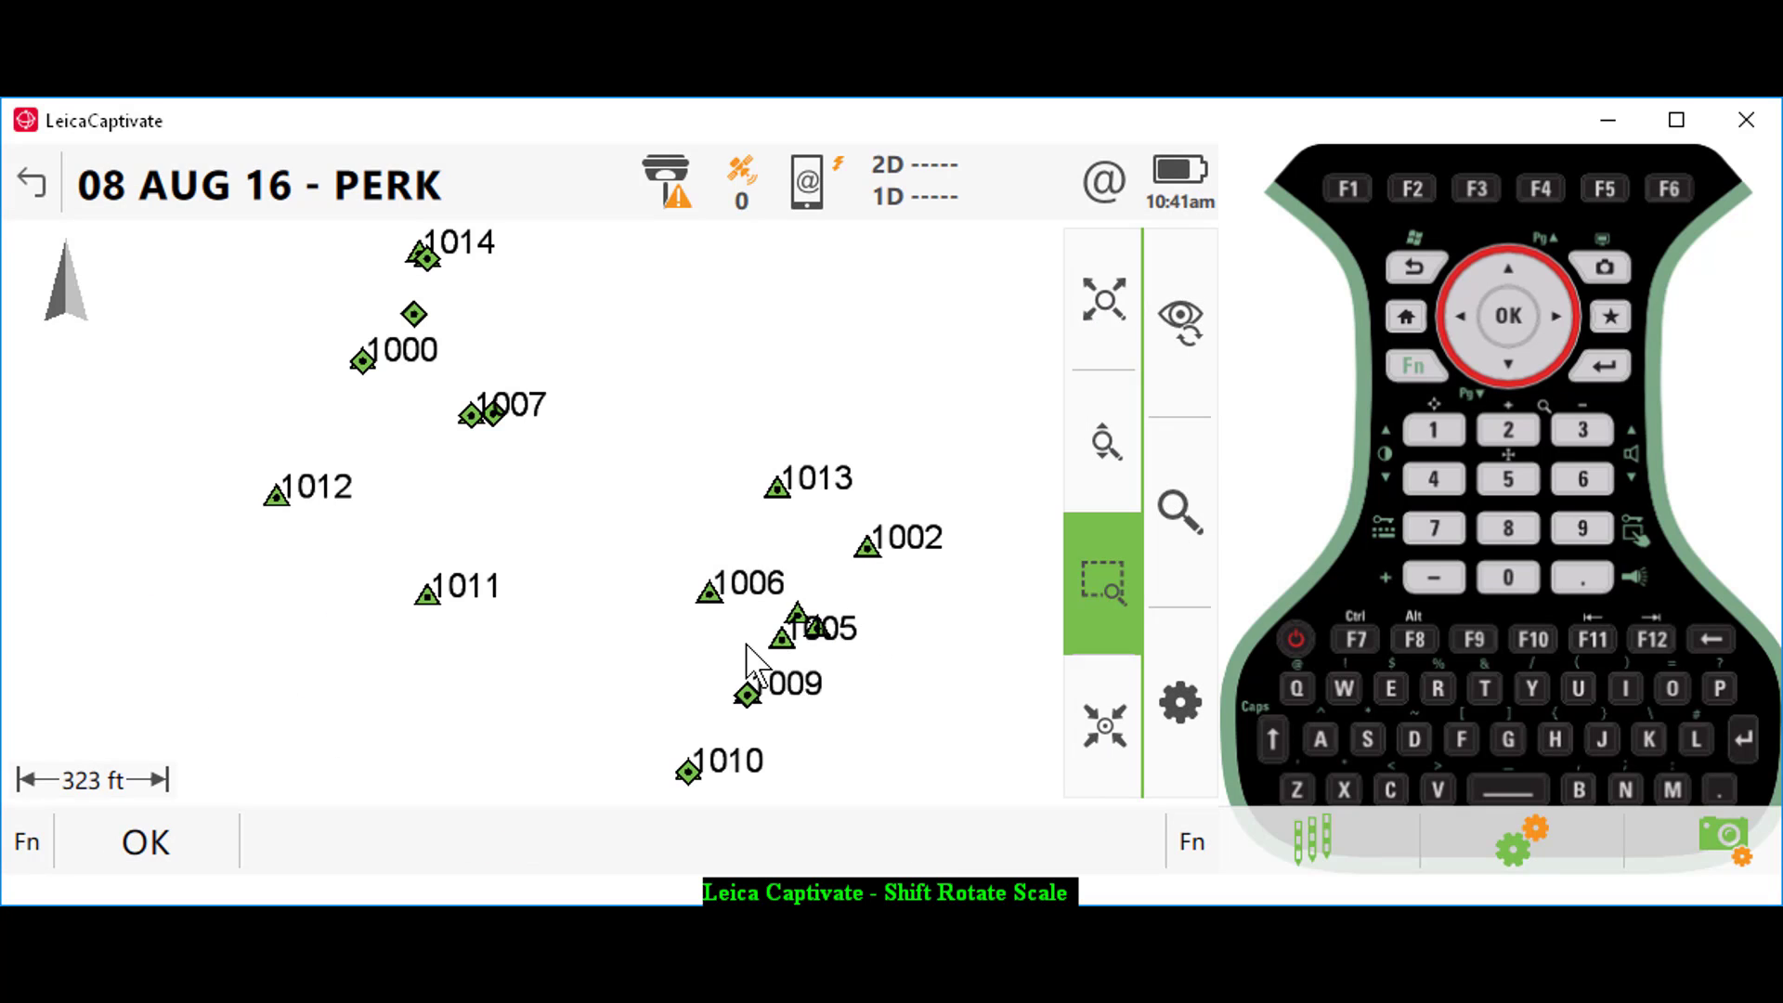
left_click_drag(631, 661, 836, 813)
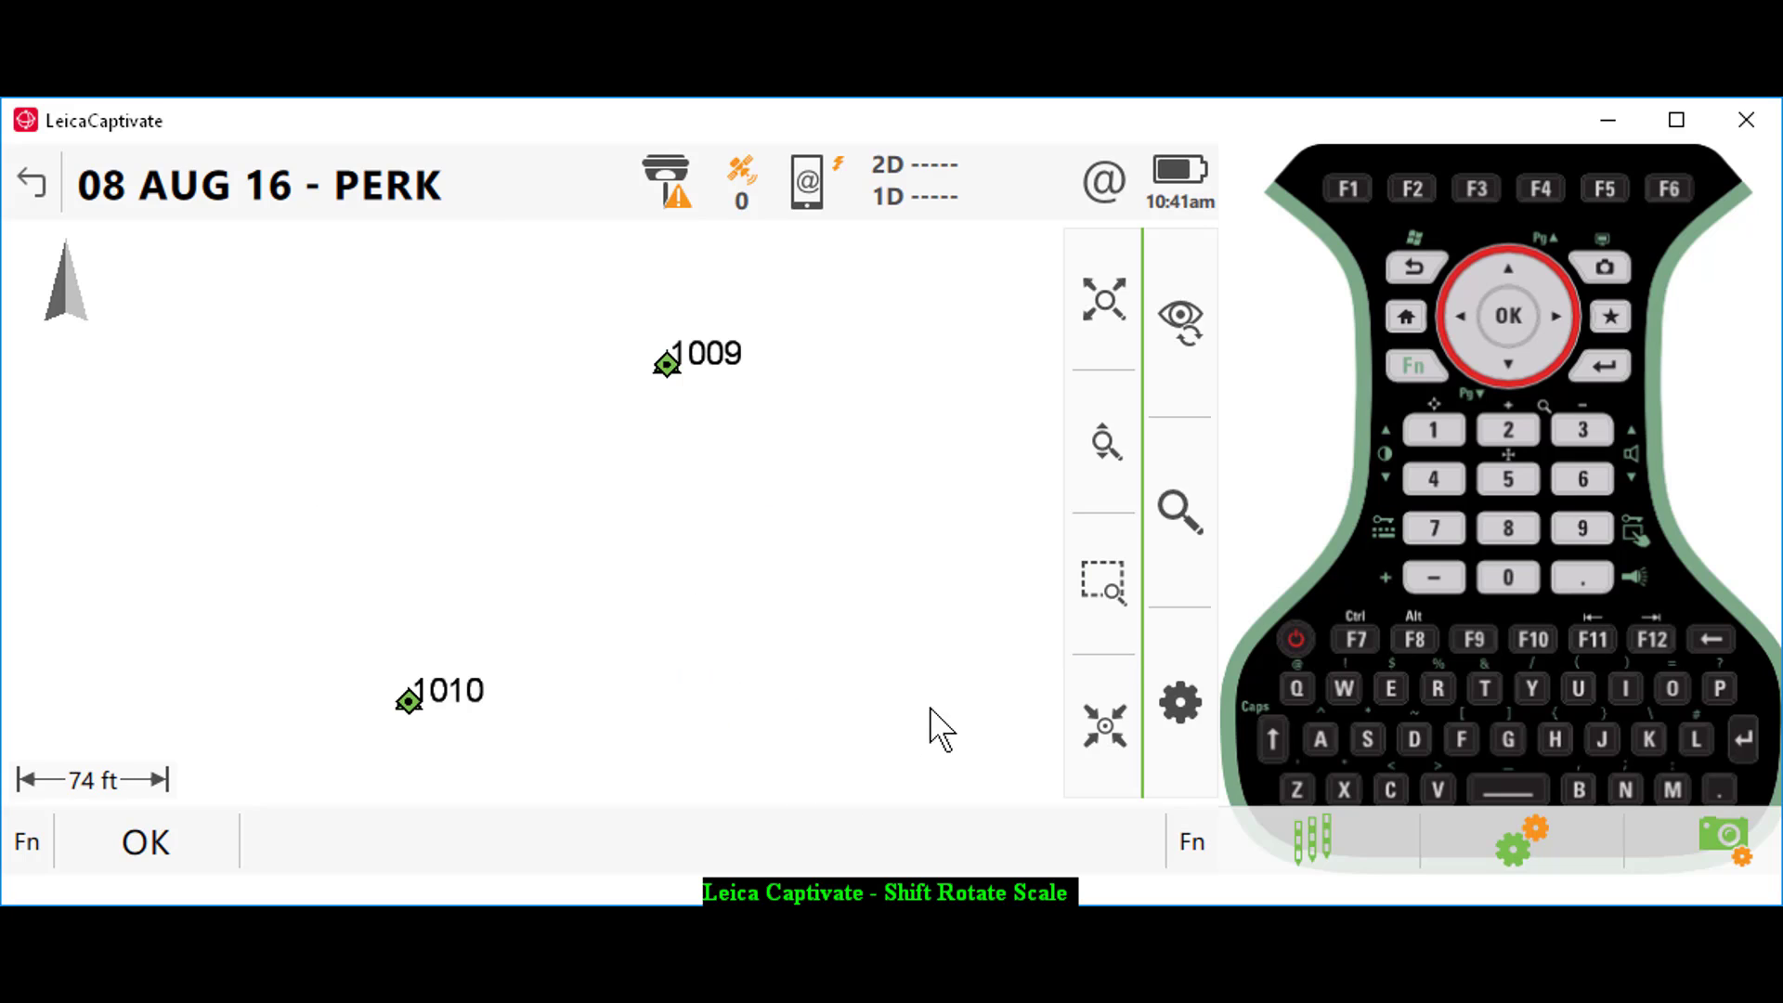
- Inverse 1009 to 64 via COGO: 0.107 ft horizontal, 1.152 ft height; back to map
left_click(667, 367)
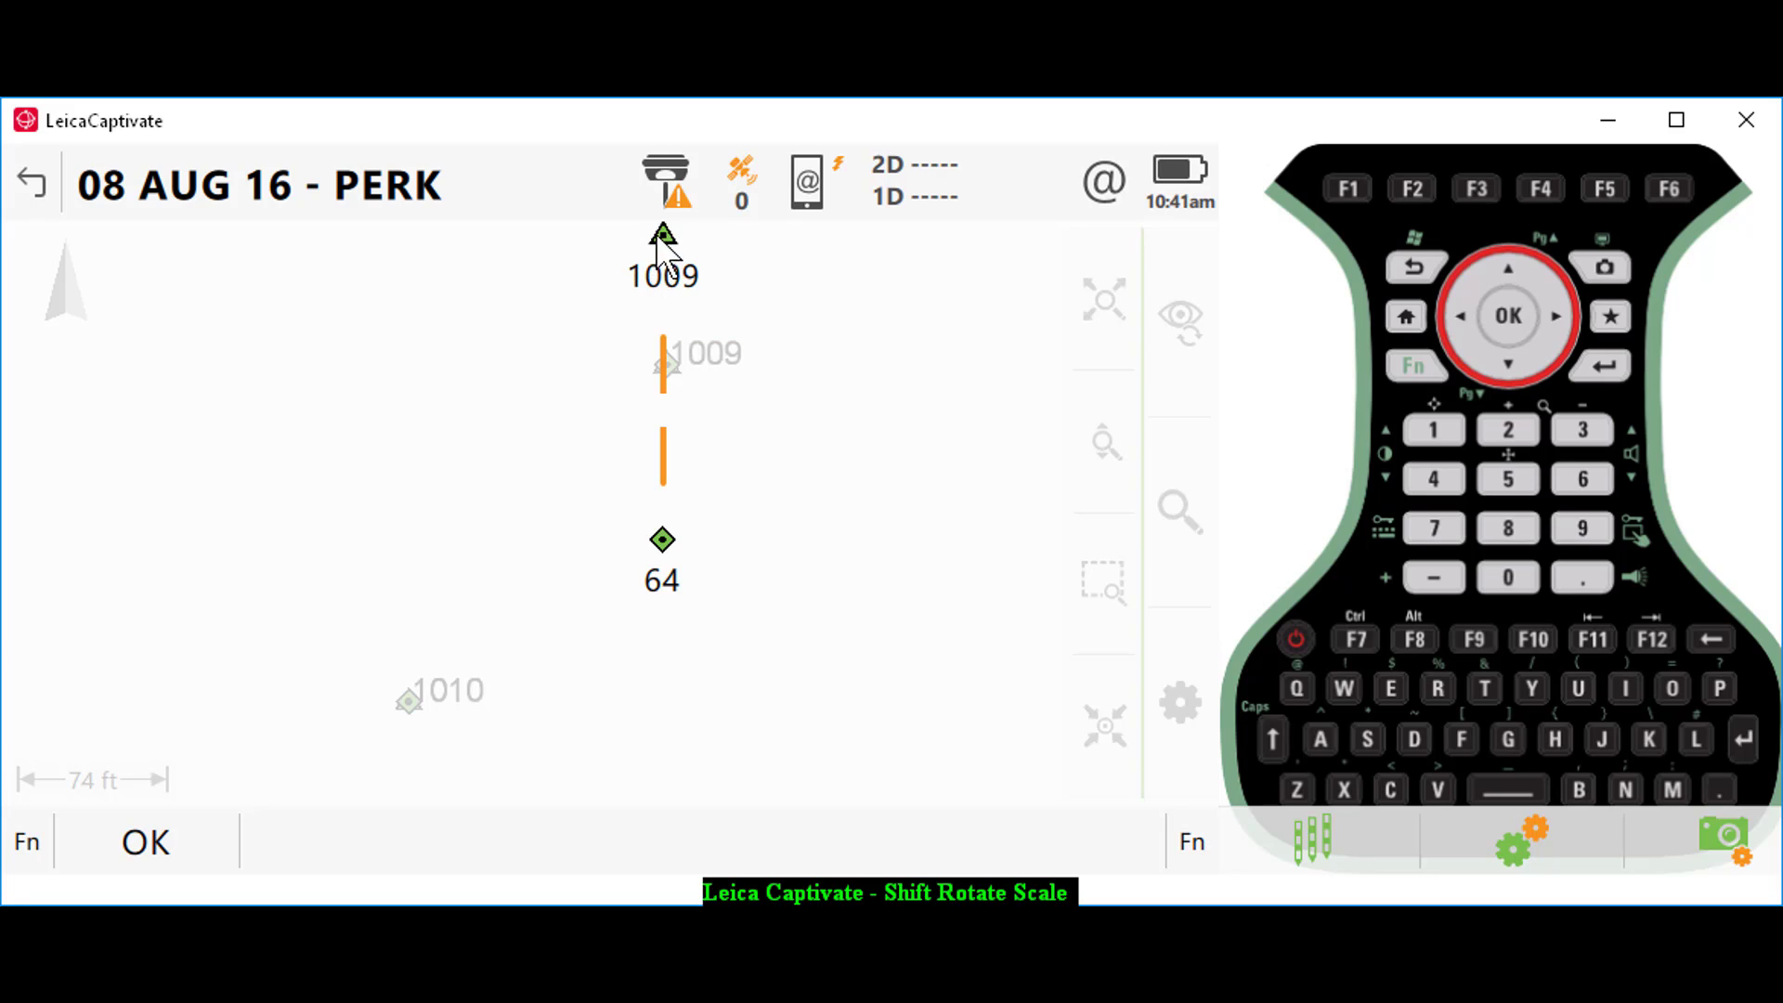
left_click(682, 557)
right_click(808, 541)
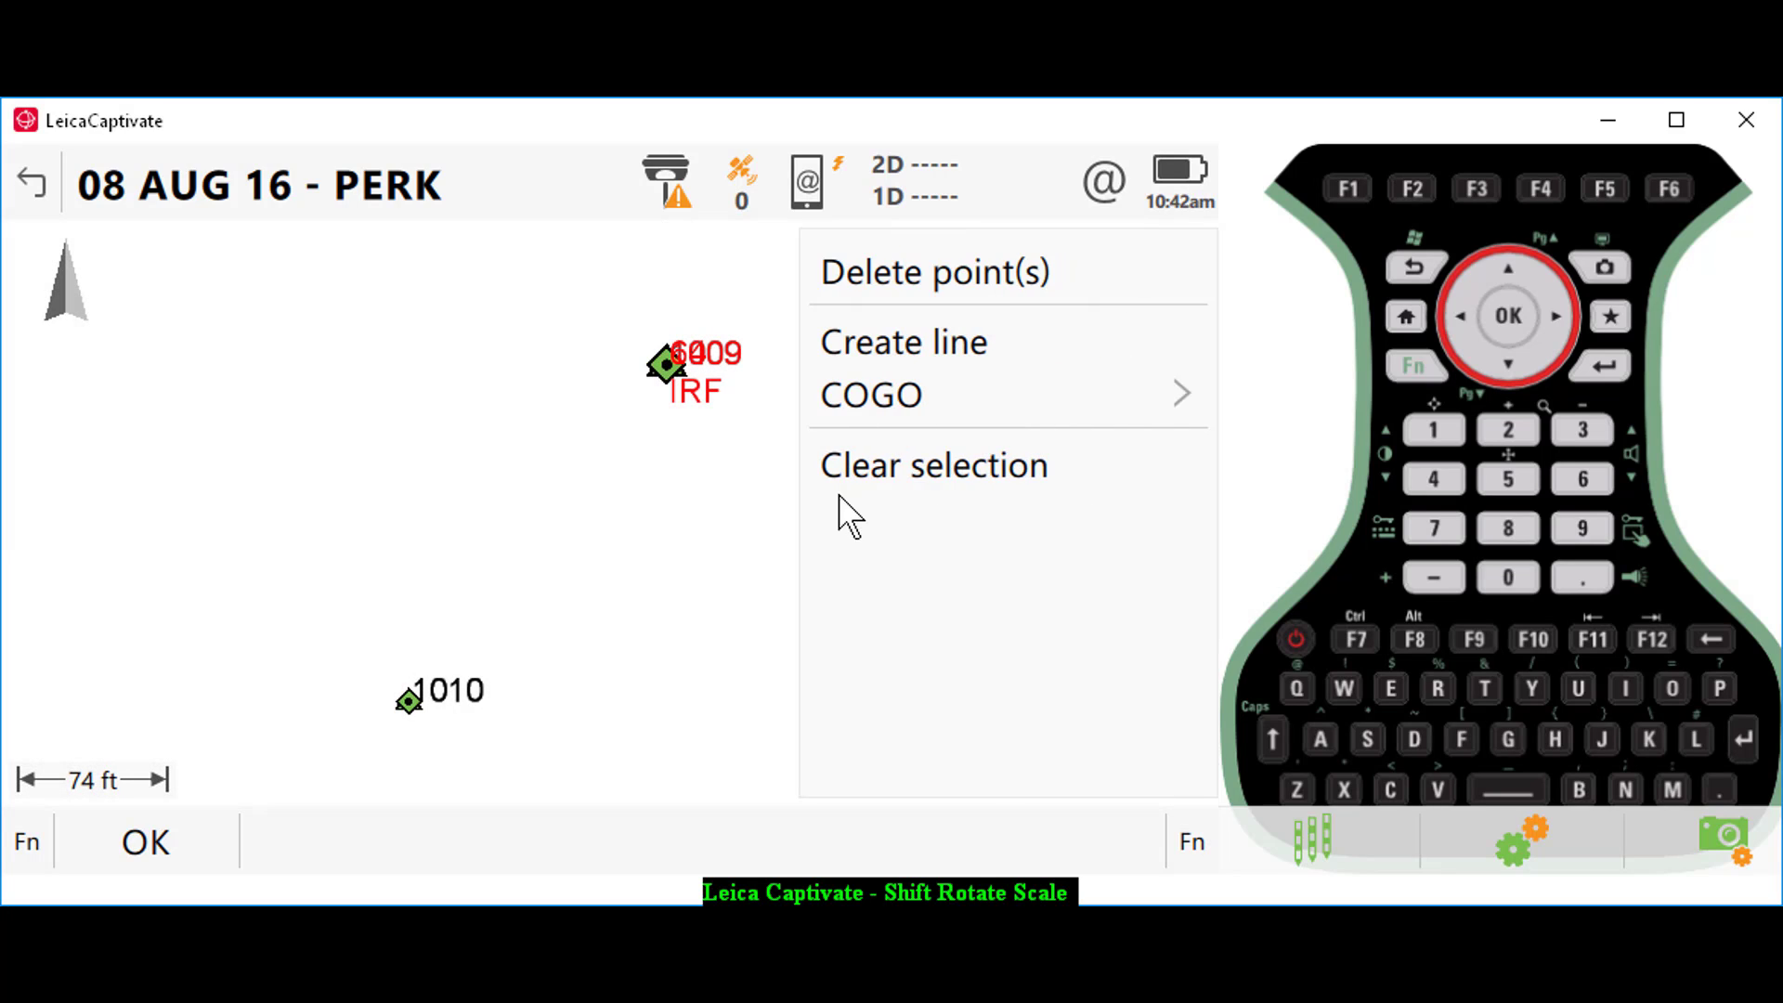
left_click(900, 397)
left_click(891, 356)
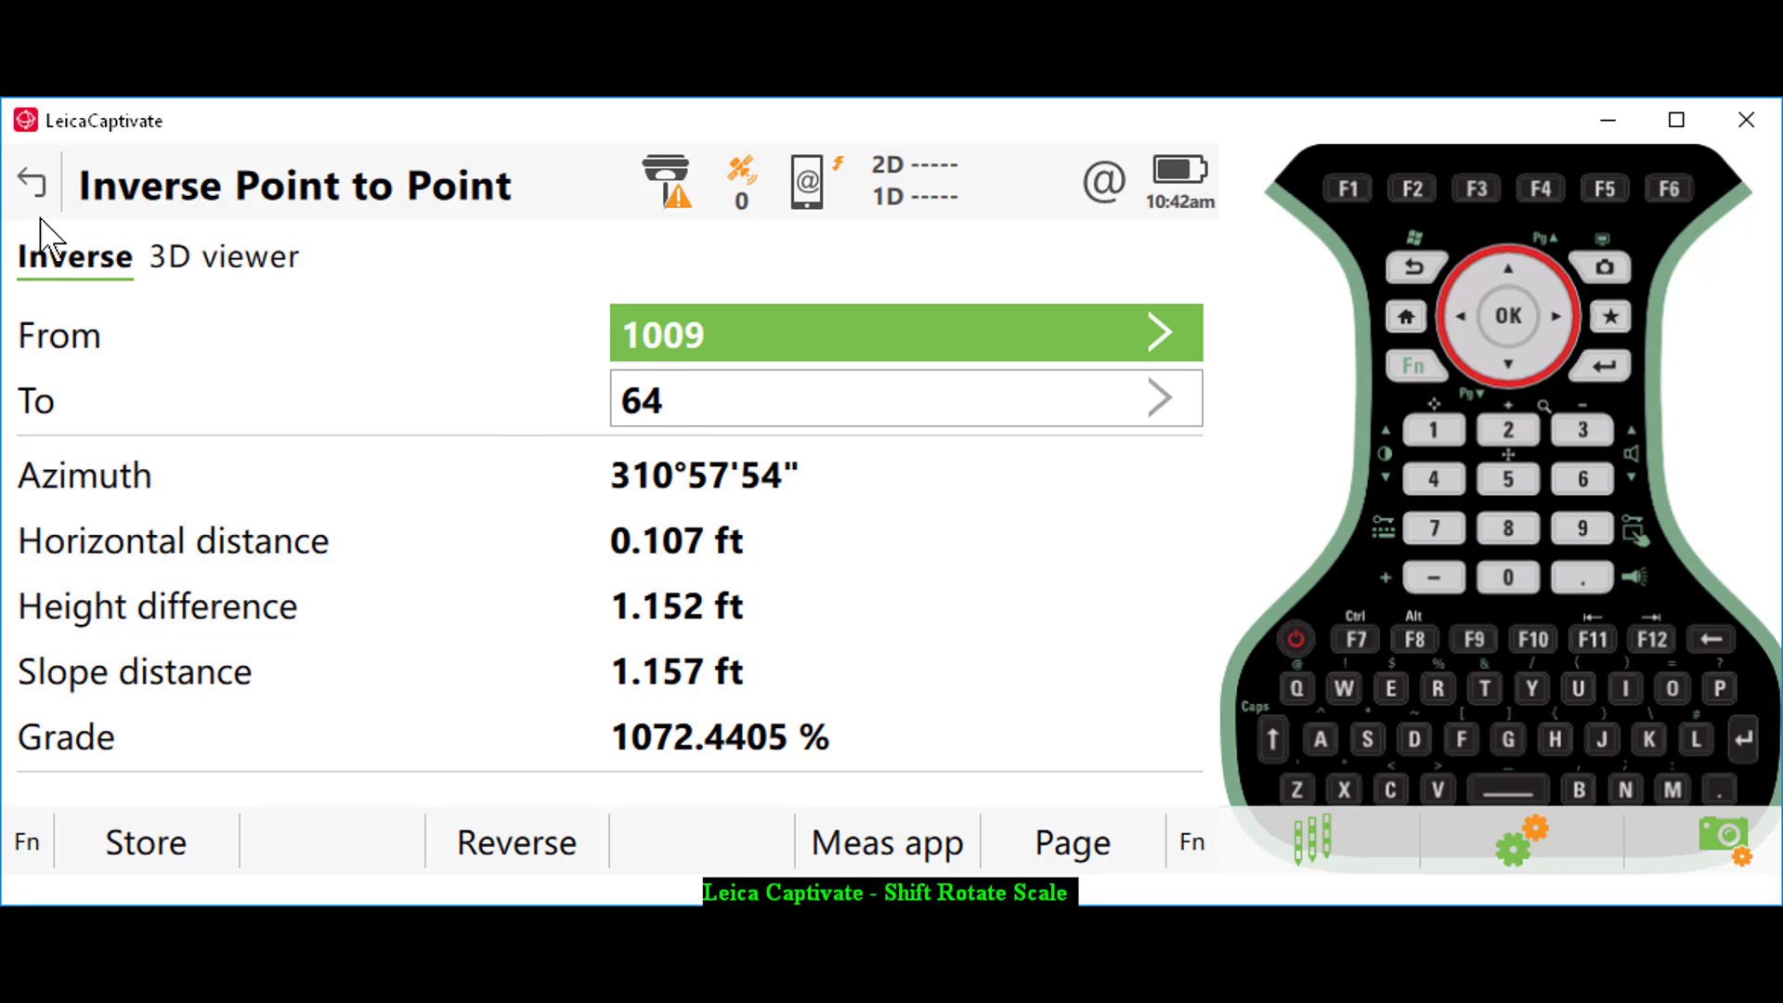
left_click(38, 185)
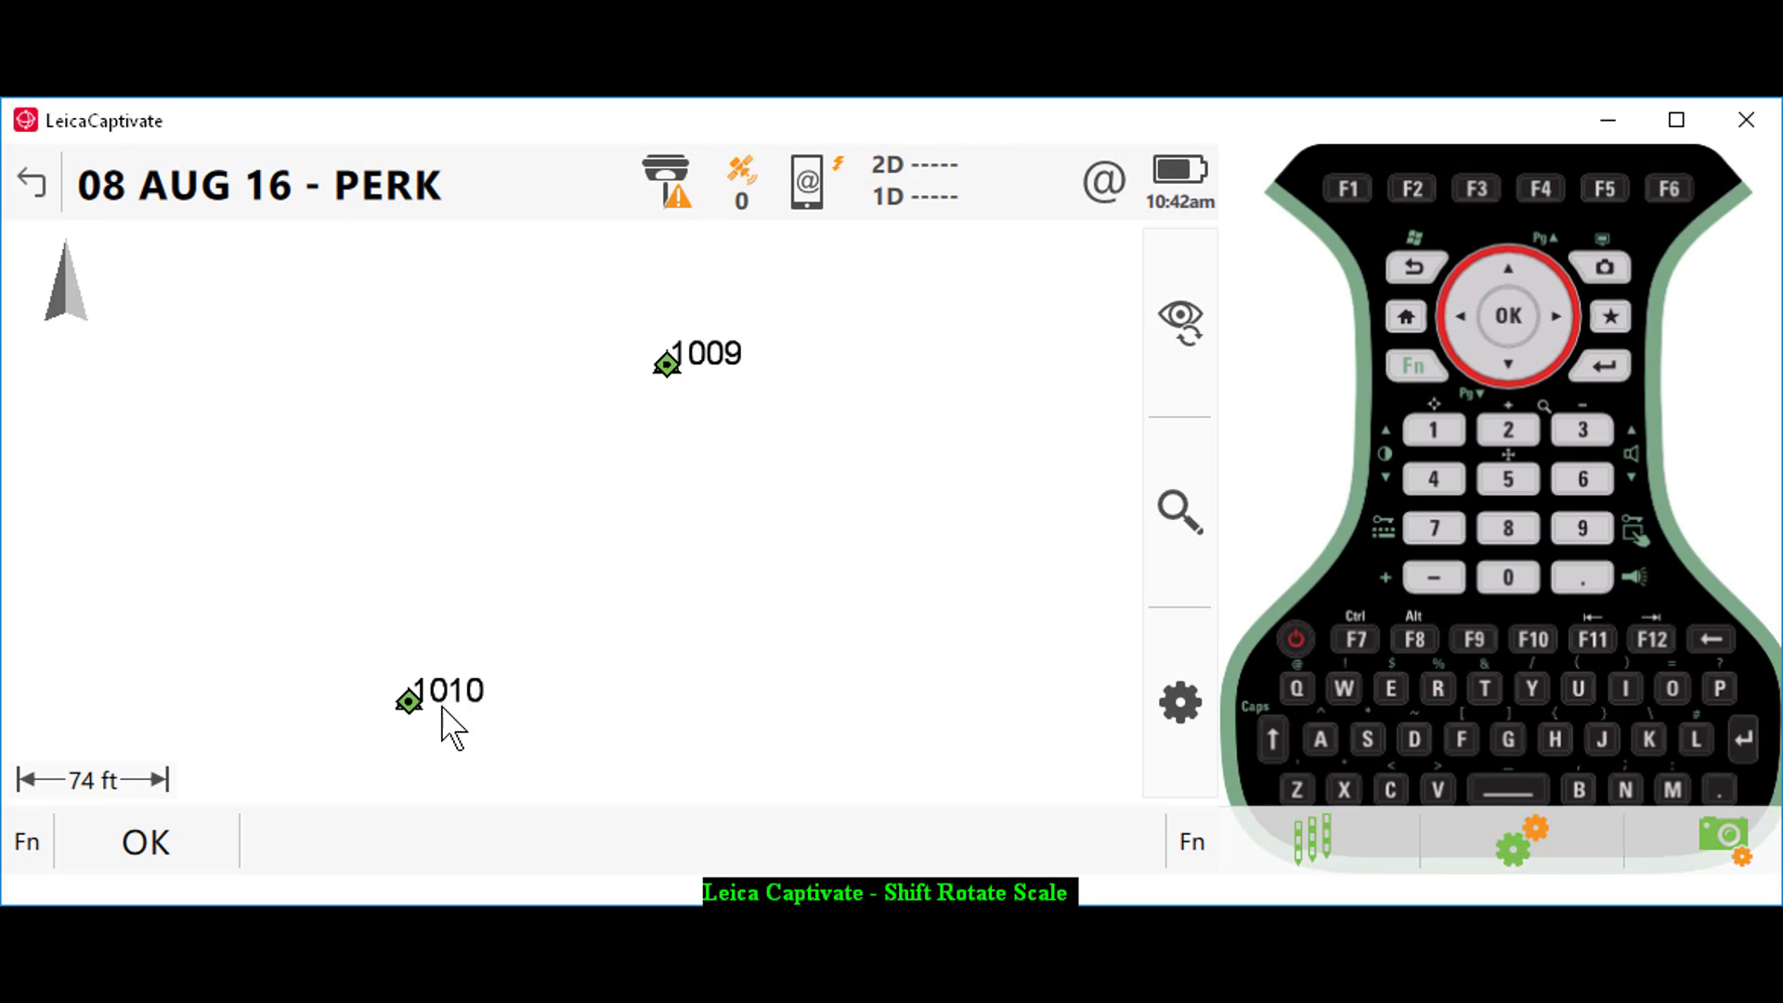
- Select shifted point 1010 and field point 63 from the stacked points
left_click_drag(409, 706, 413, 497)
left_click(404, 460)
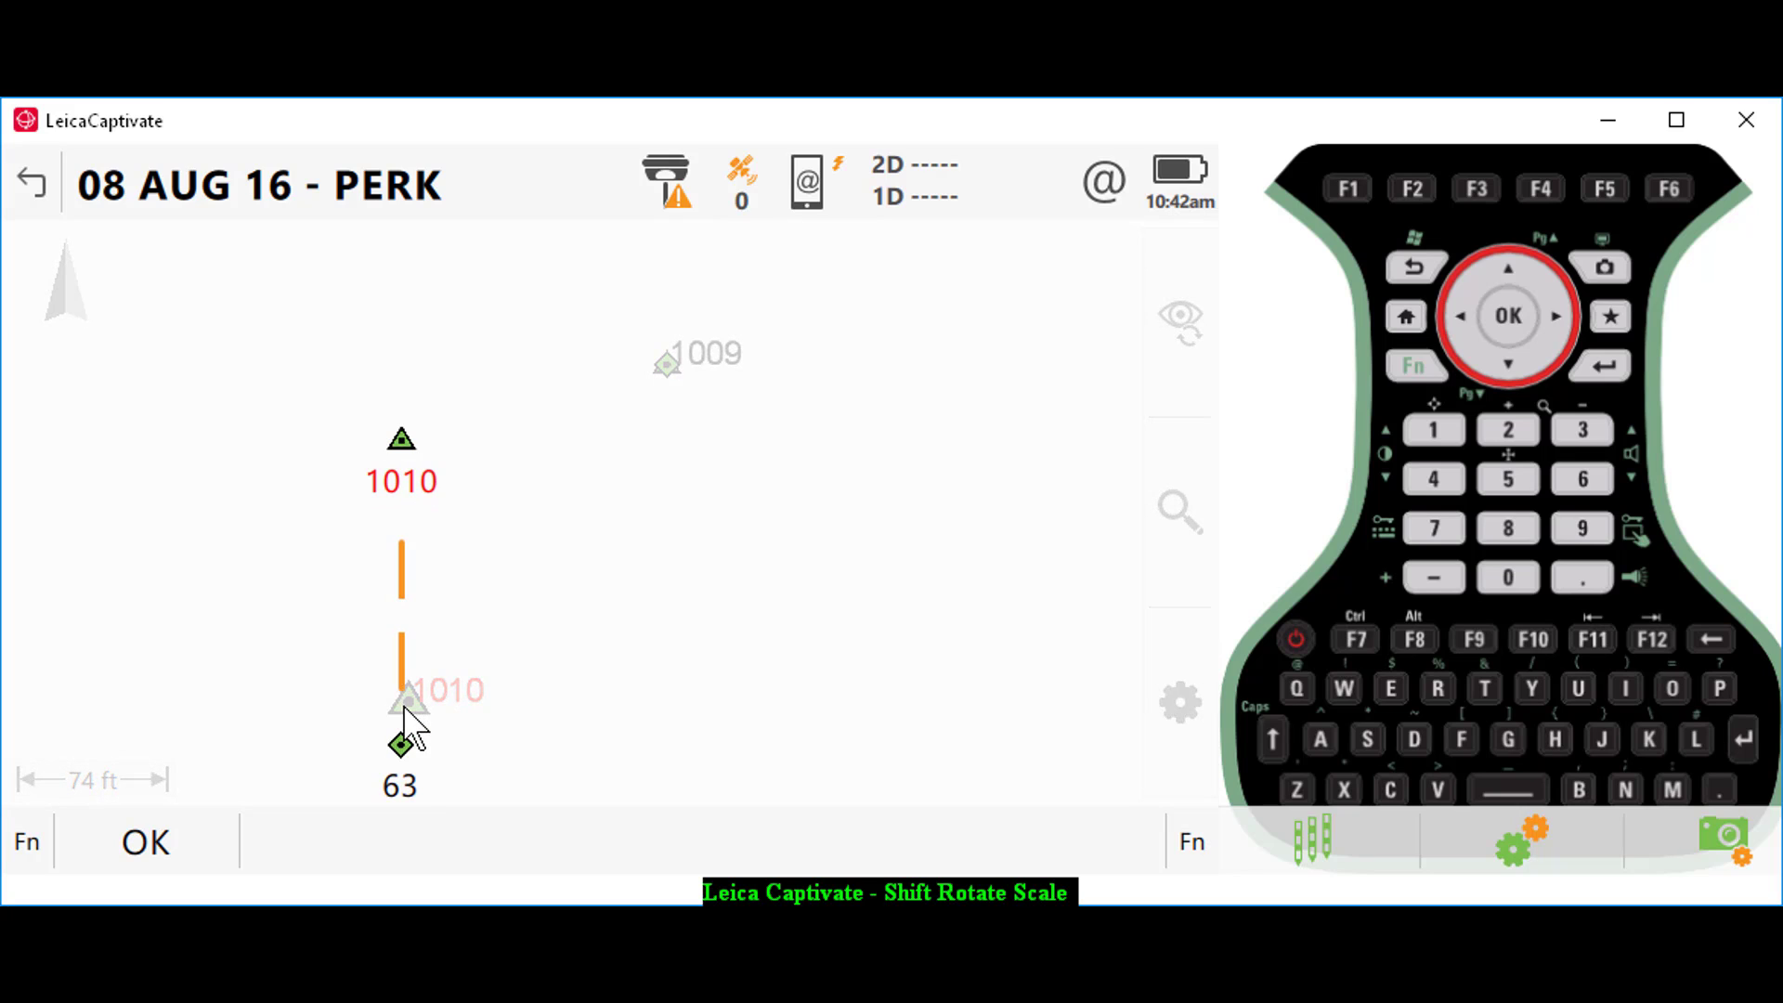
left_click(403, 771)
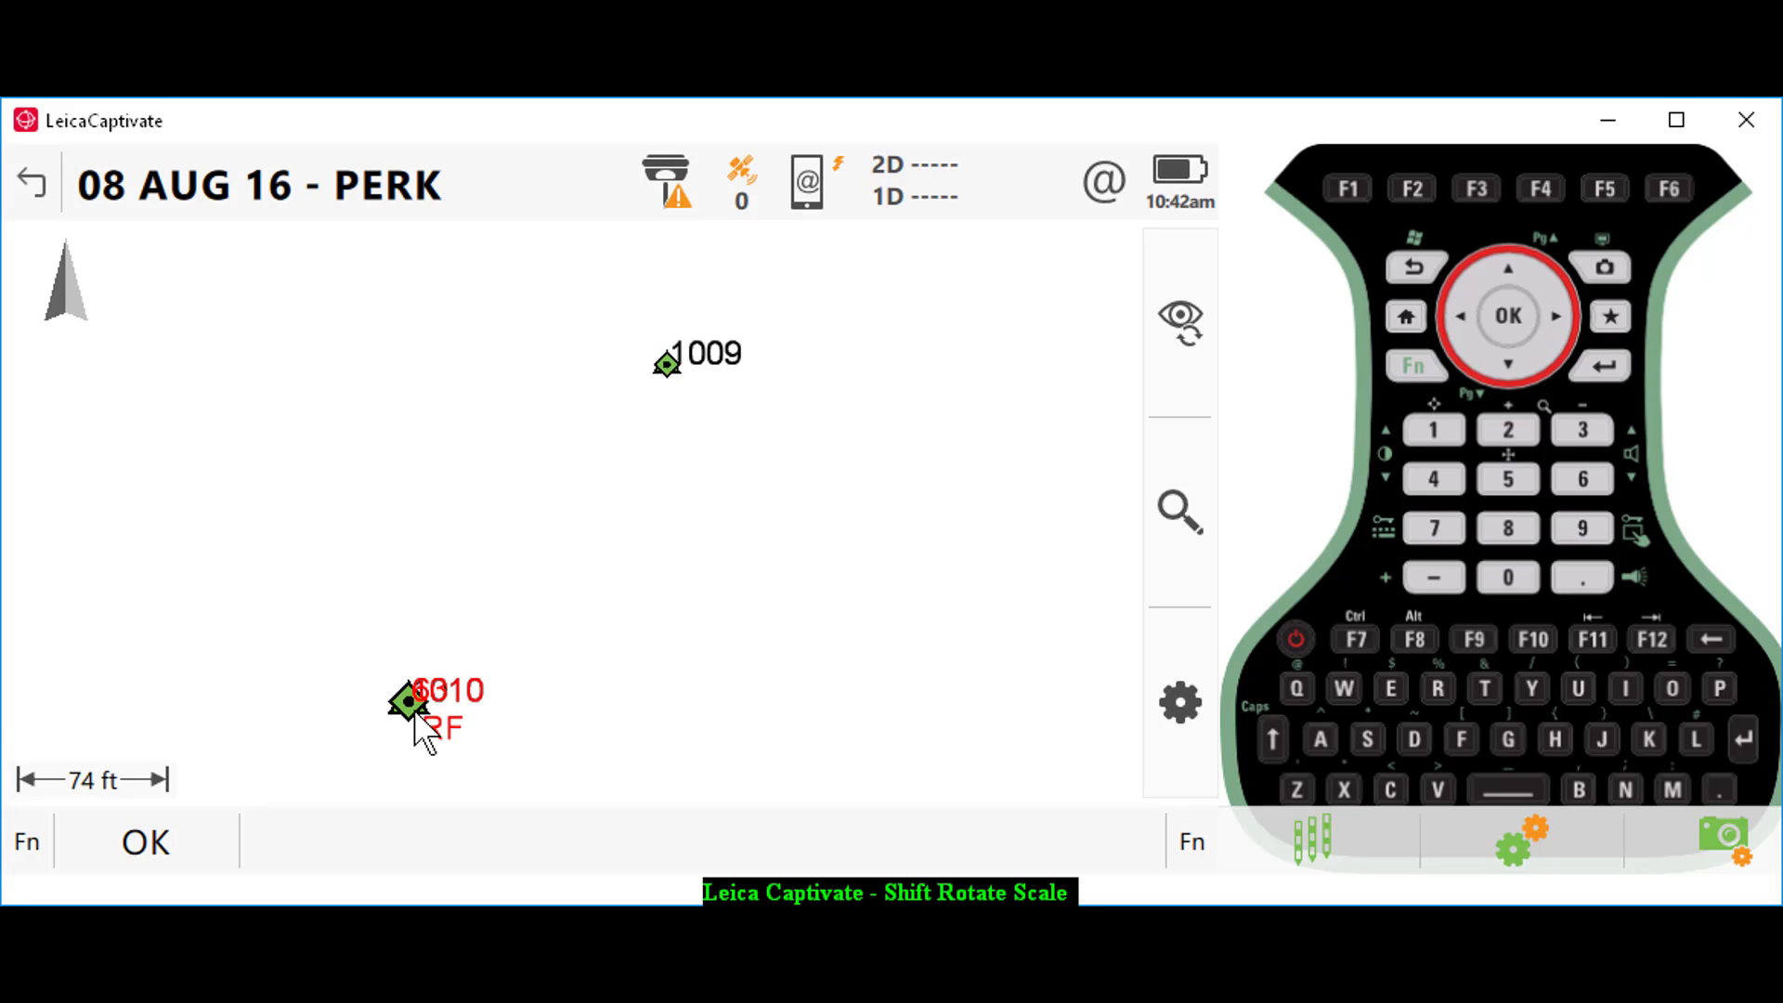
left_click(420, 720)
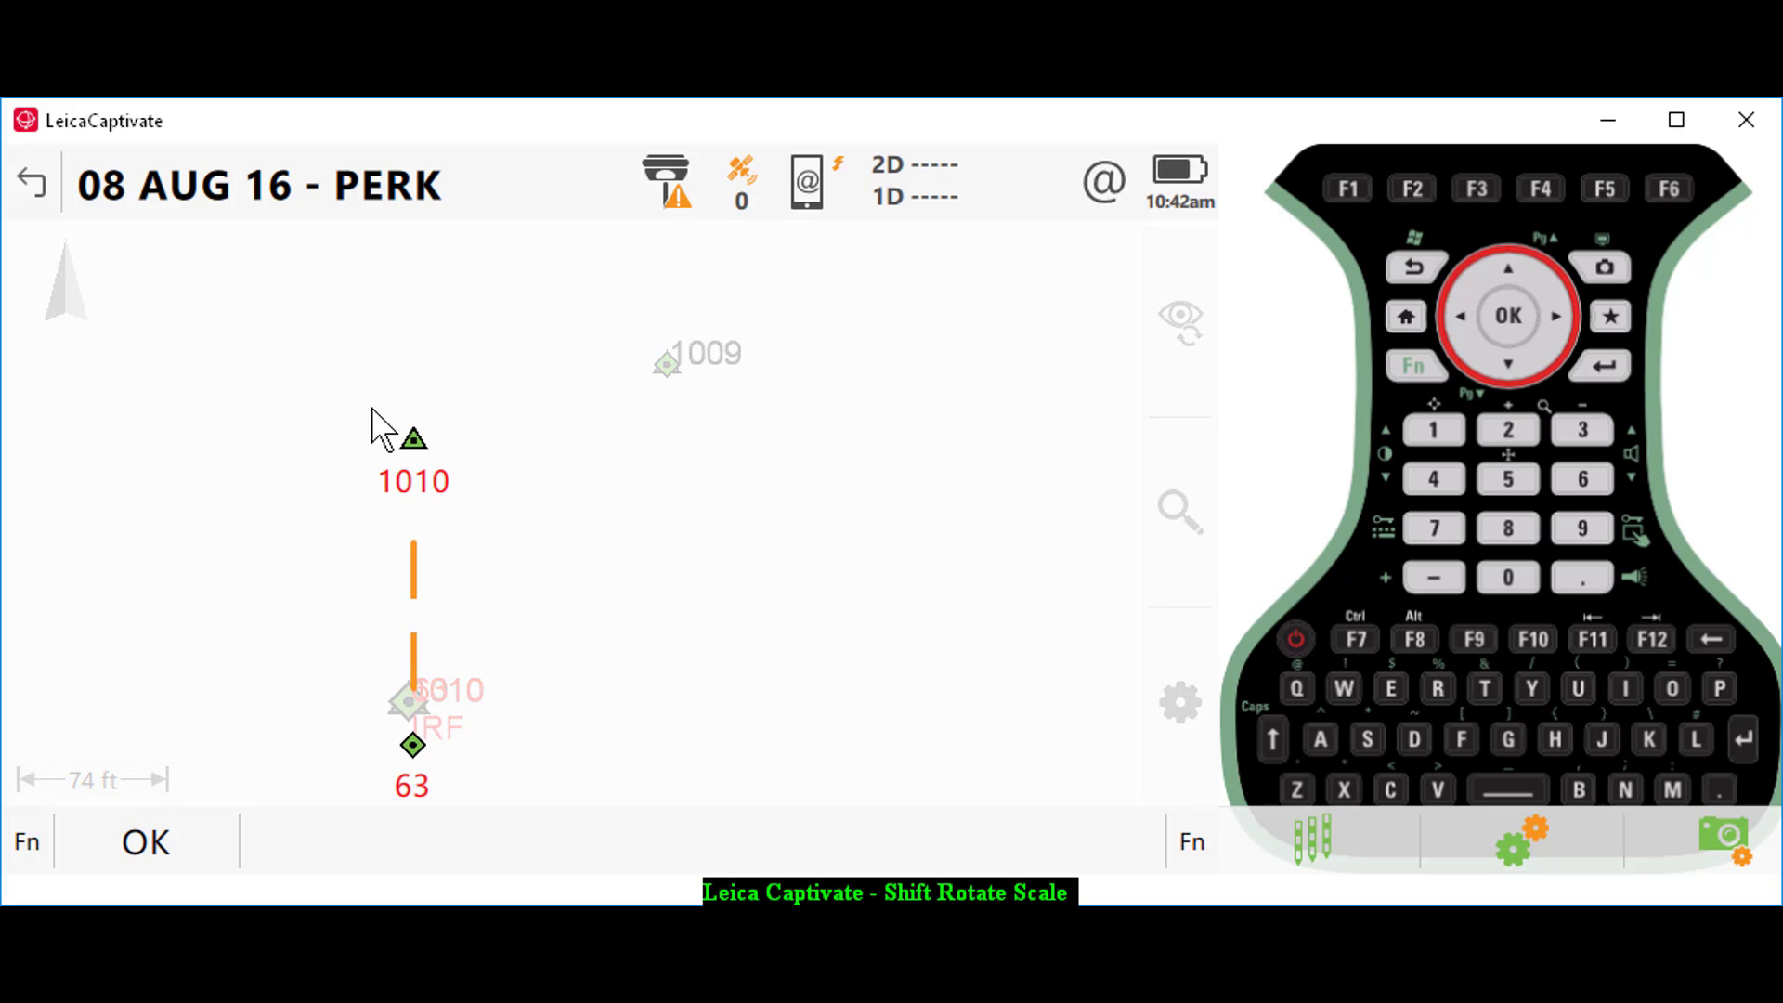
left_click(581, 519)
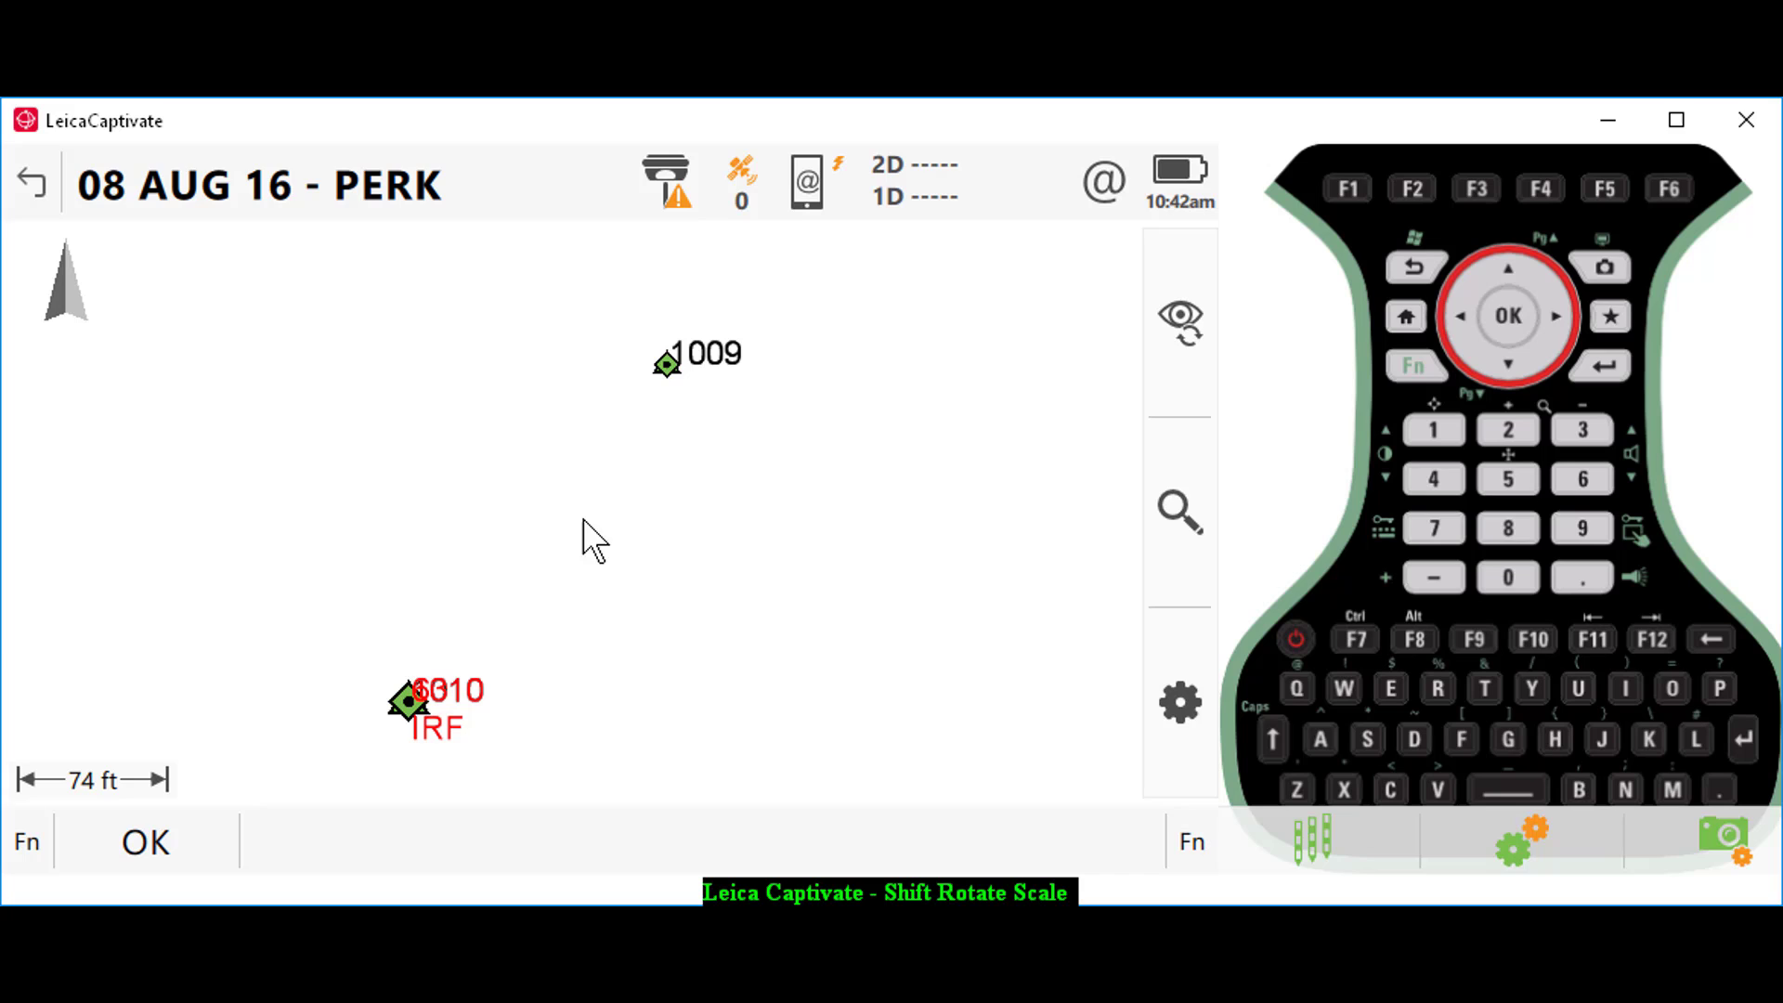
- Run a COGO inverse from 1010 to 63: 0.112 ft horizontal, 5.661 ft height; back to map
right_click(821, 469)
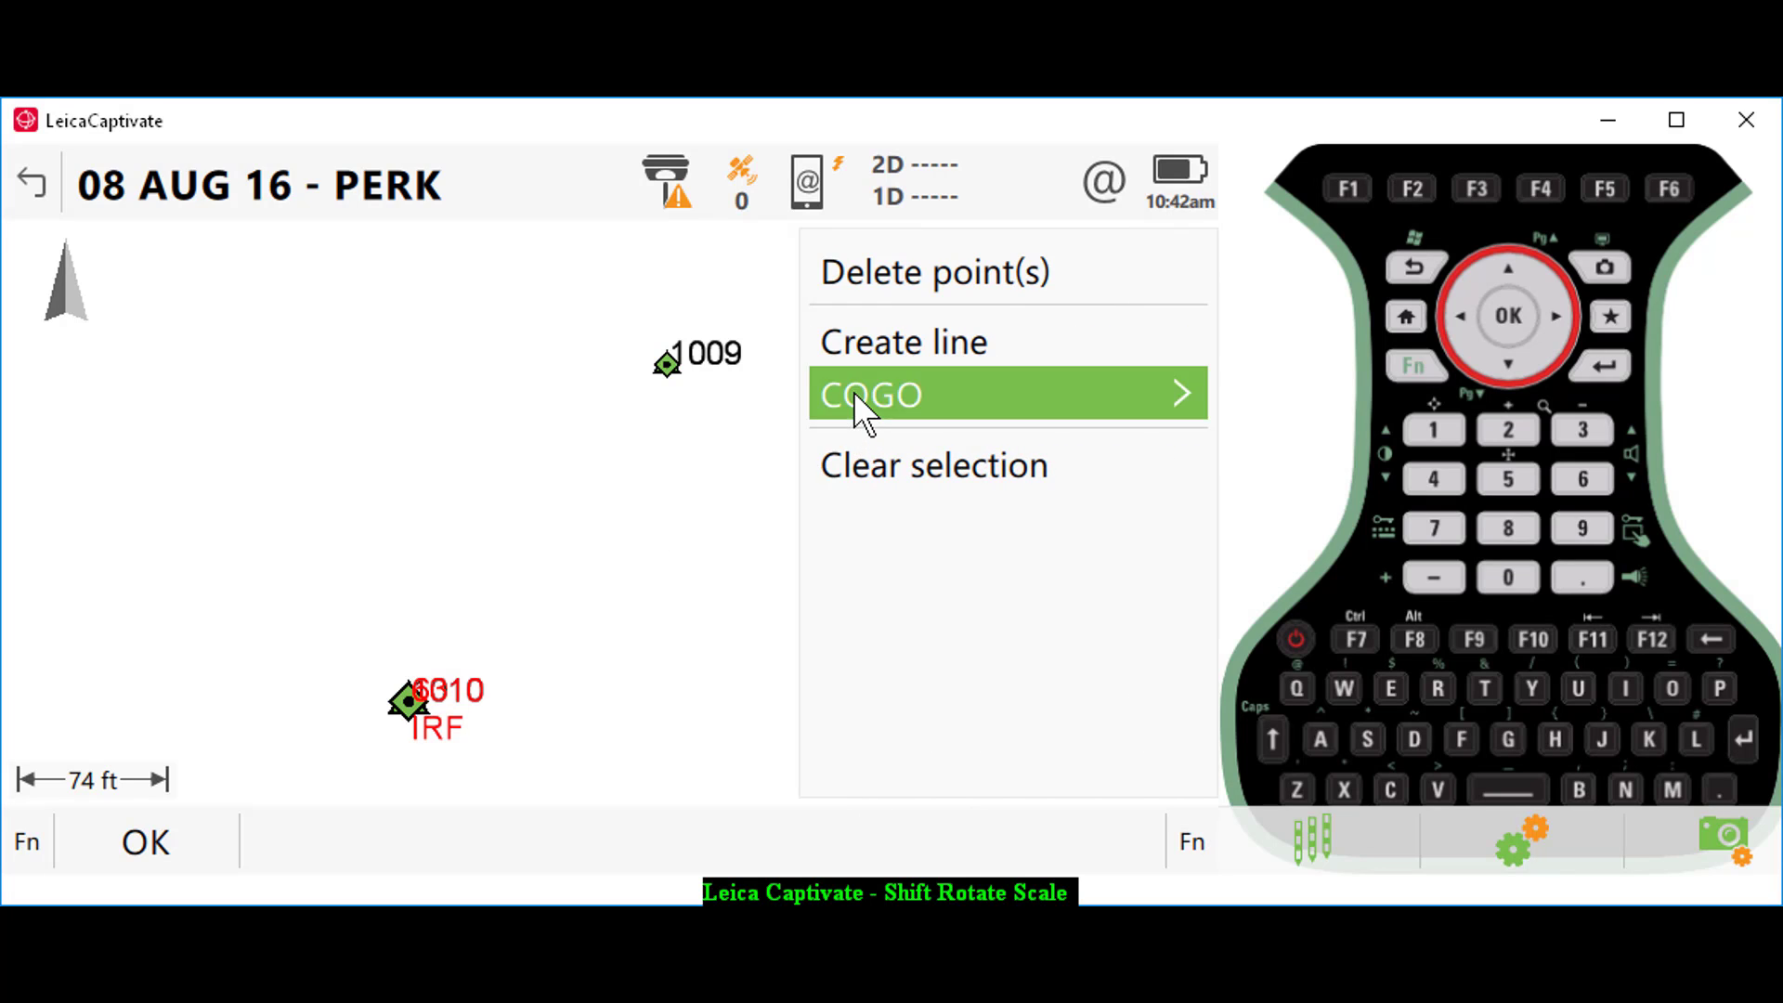
left_click(863, 409)
left_click(814, 359)
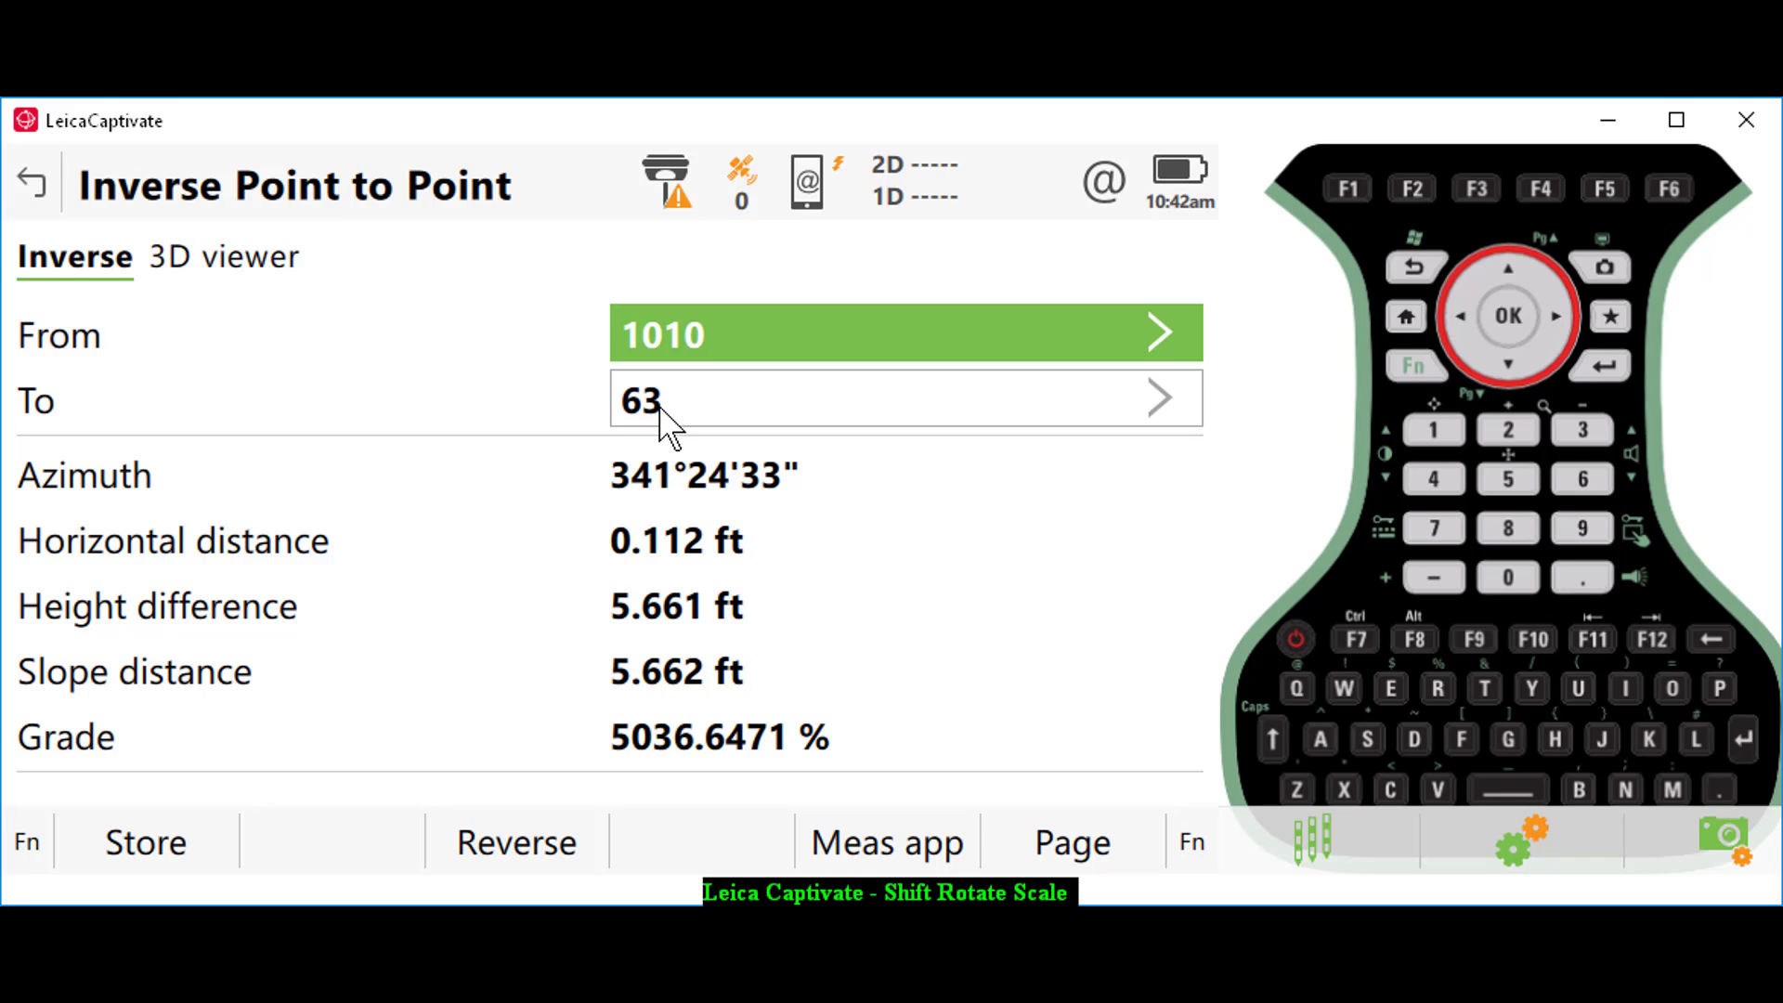
left_click(35, 186)
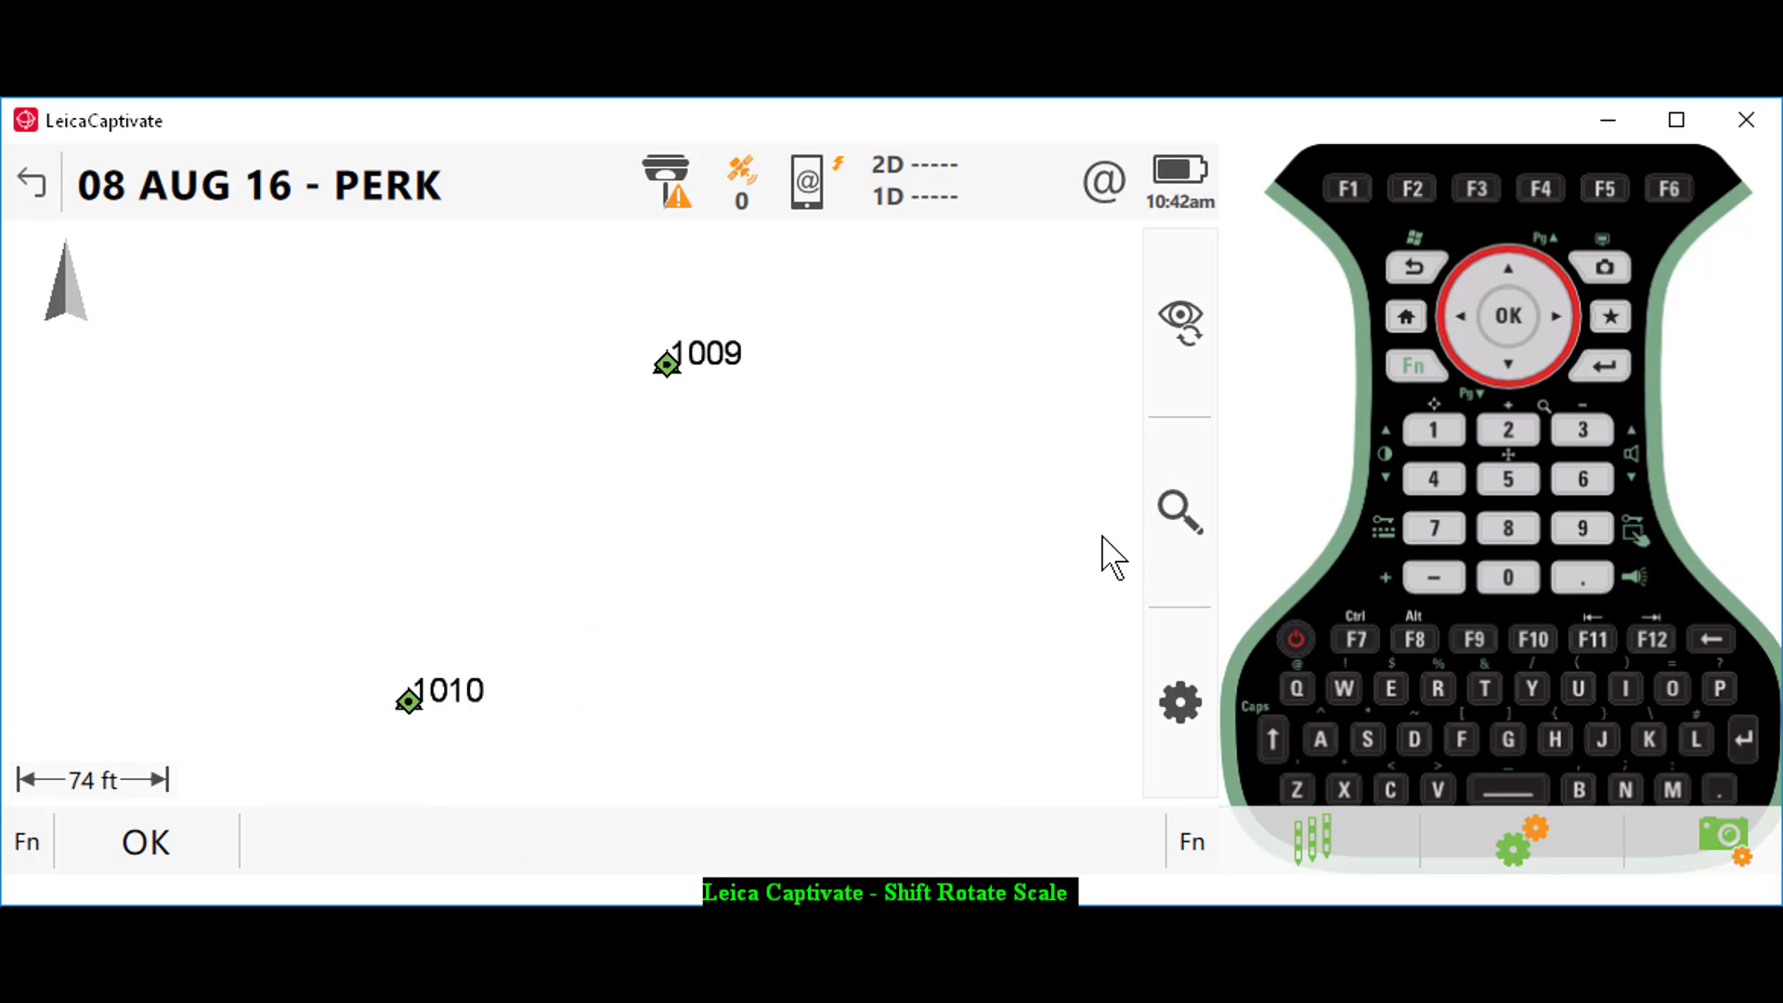
- Zoom to all points, window-zoom around 1007, and spread out its stacked points
left_click(1178, 507)
left_click(1114, 311)
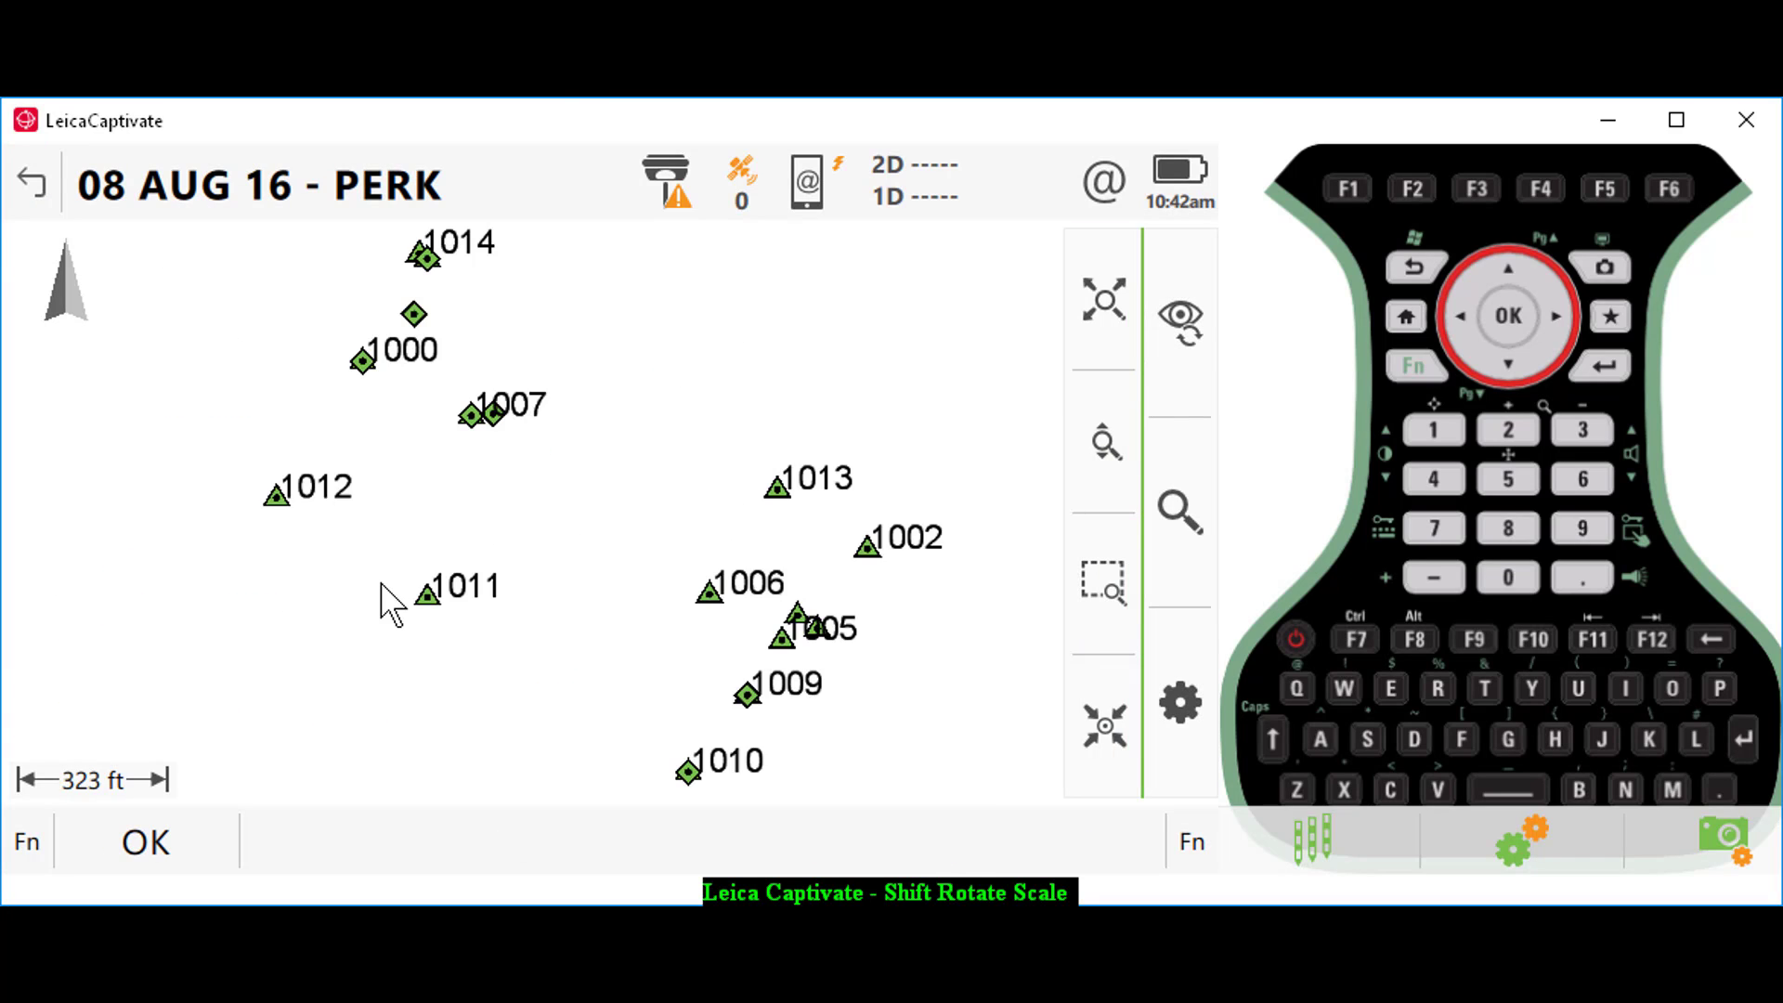
left_click(1088, 588)
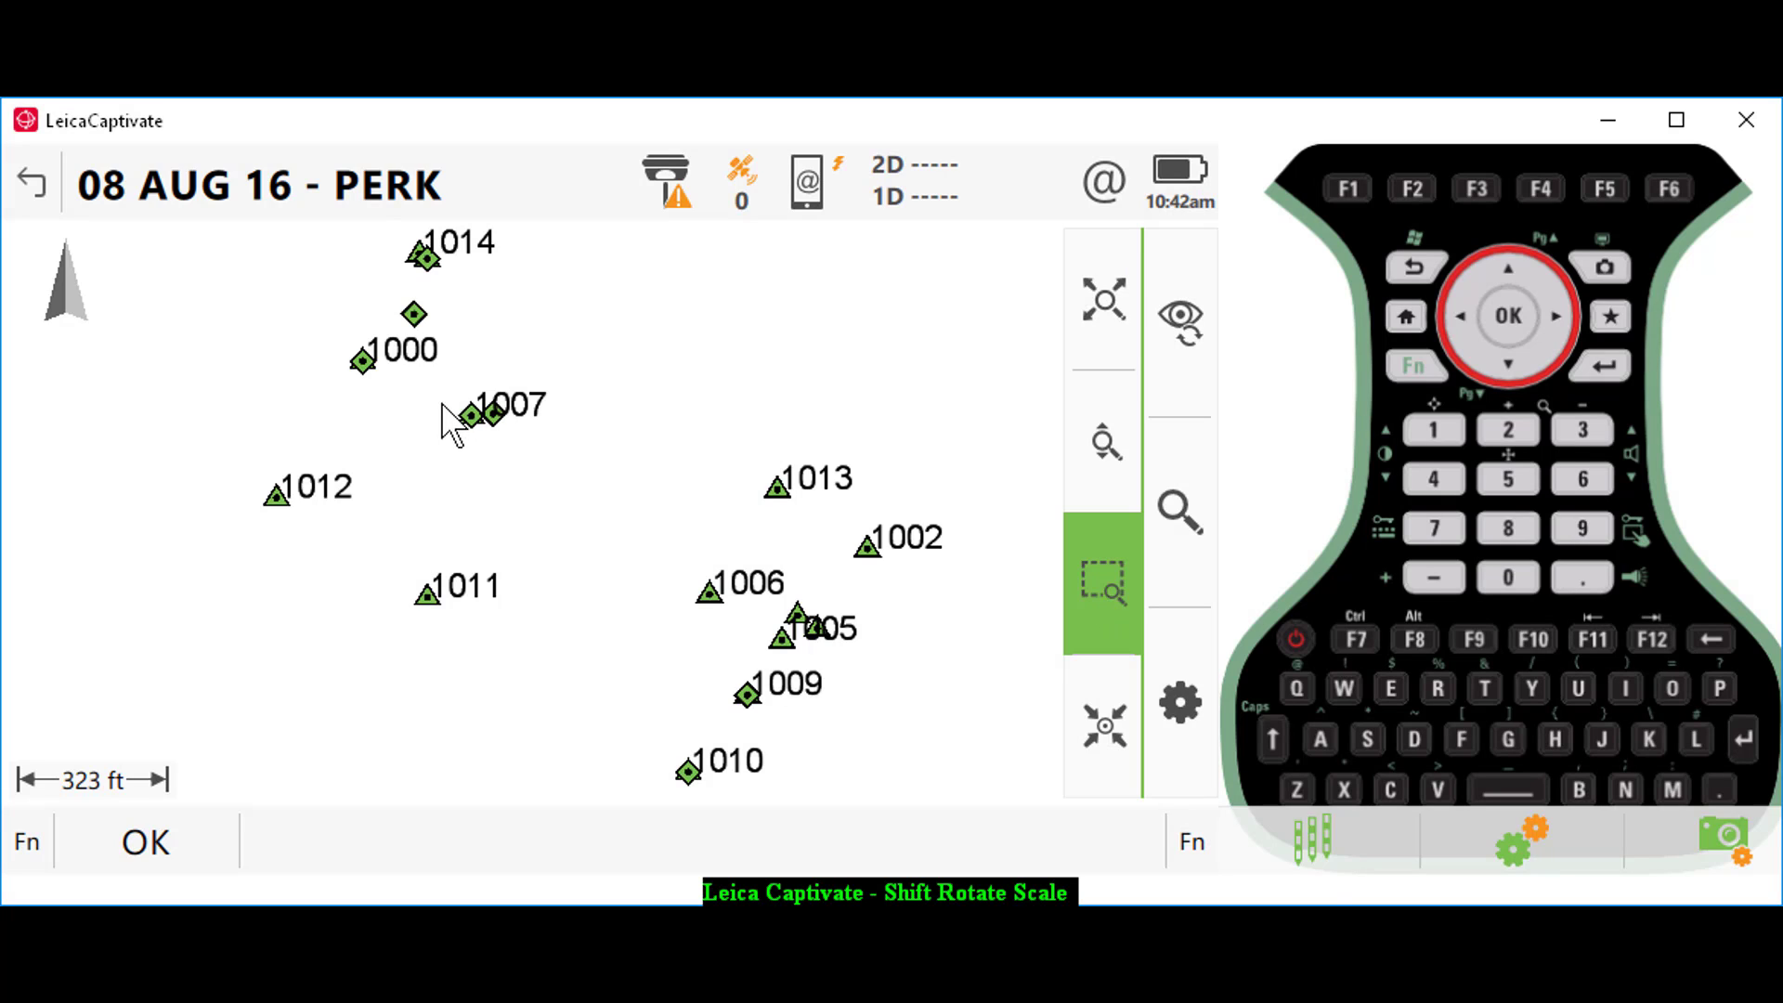
left_click_drag(429, 388, 588, 453)
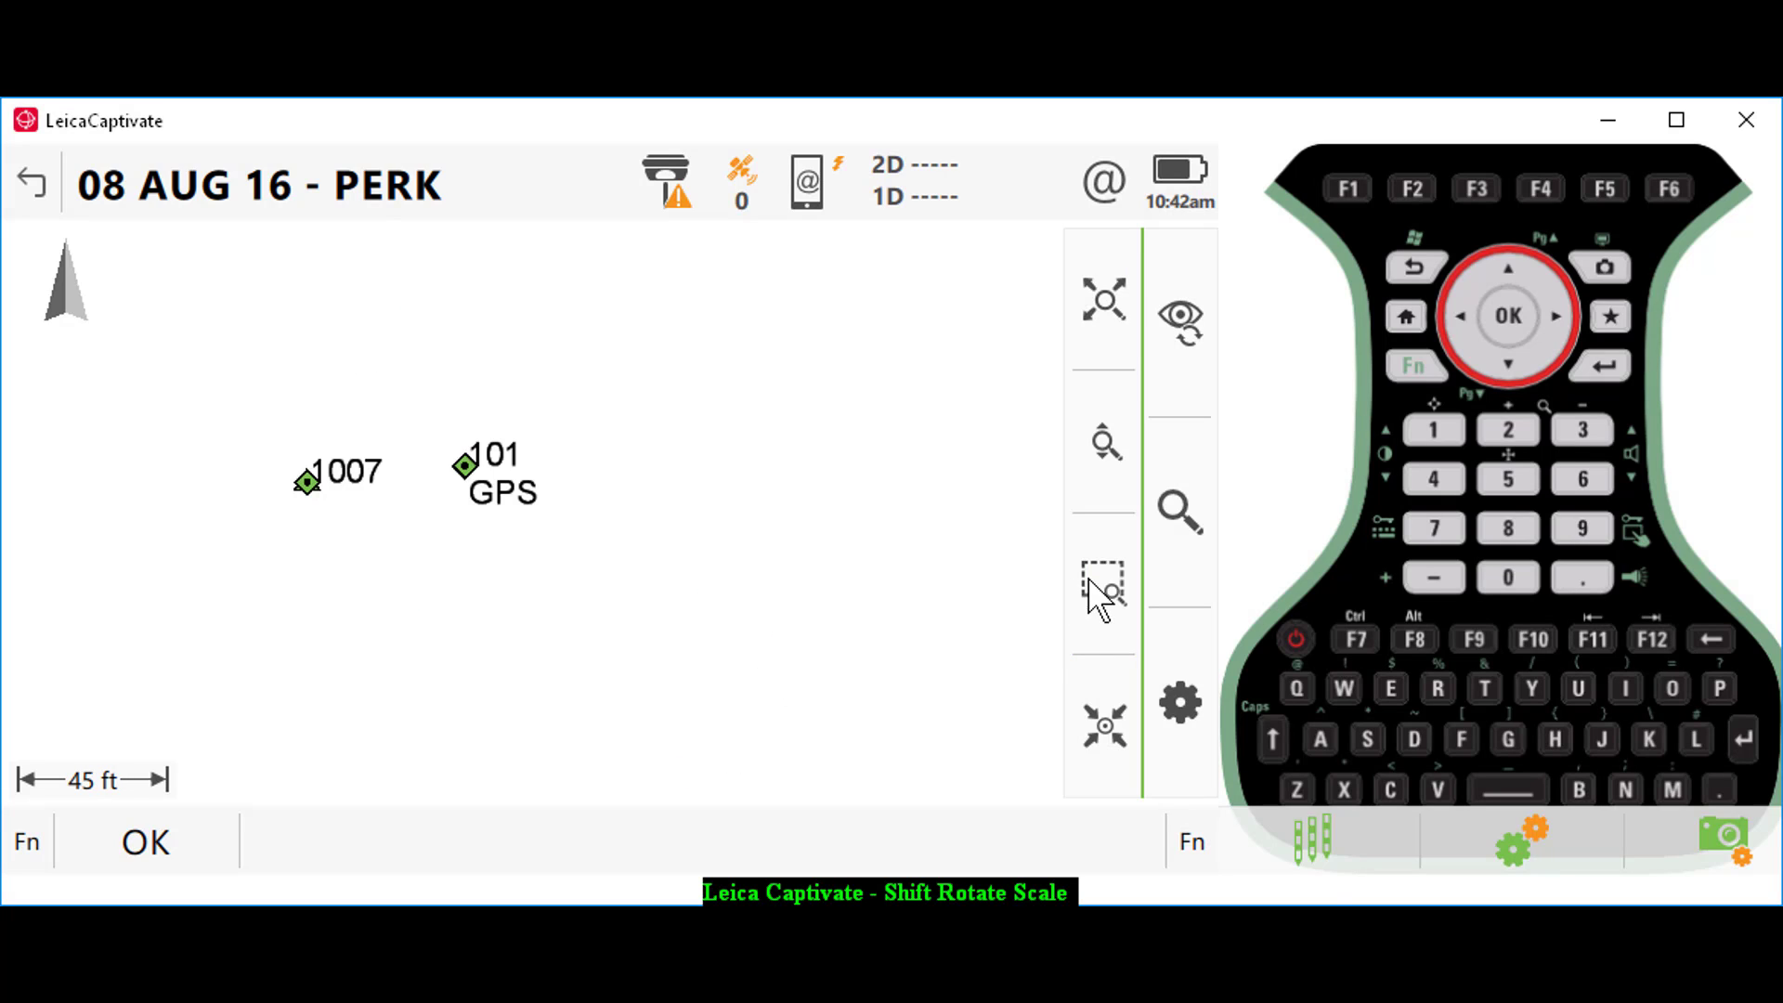
left_click_drag(287, 454, 557, 355)
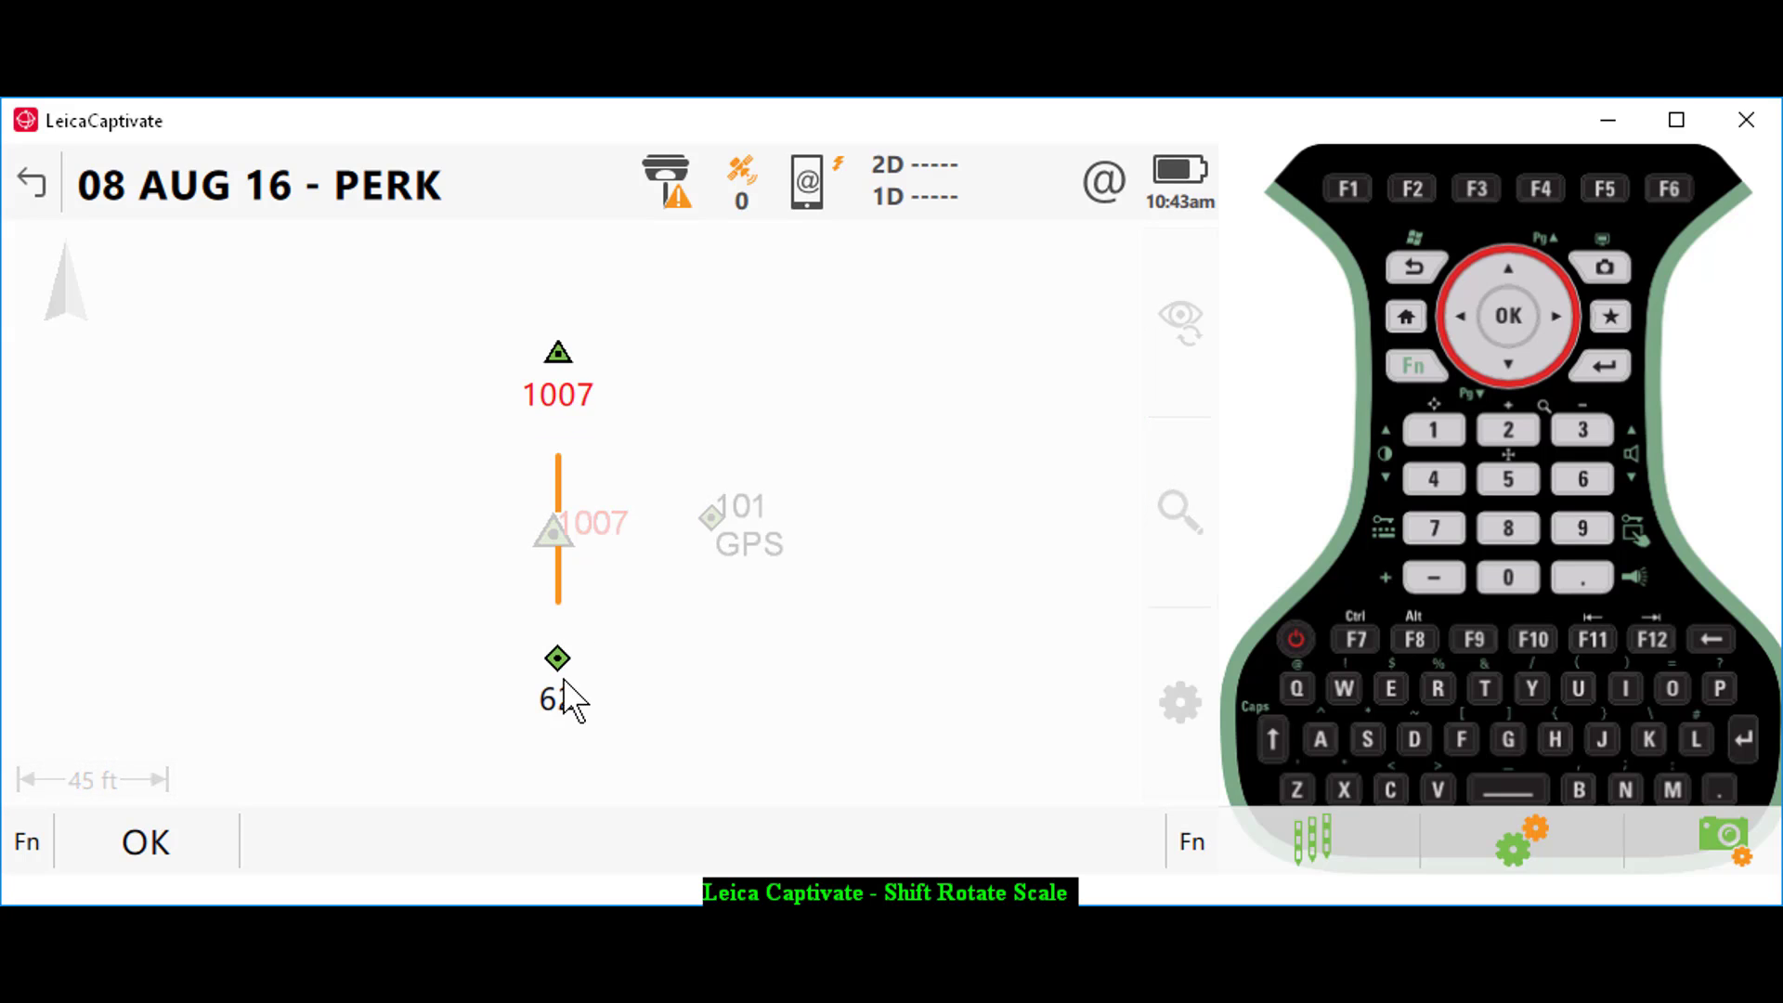
- Inverse 1007 to field point 62: 0.175 ft horizontal, -16.405 ft height; back to map
left_click(565, 687)
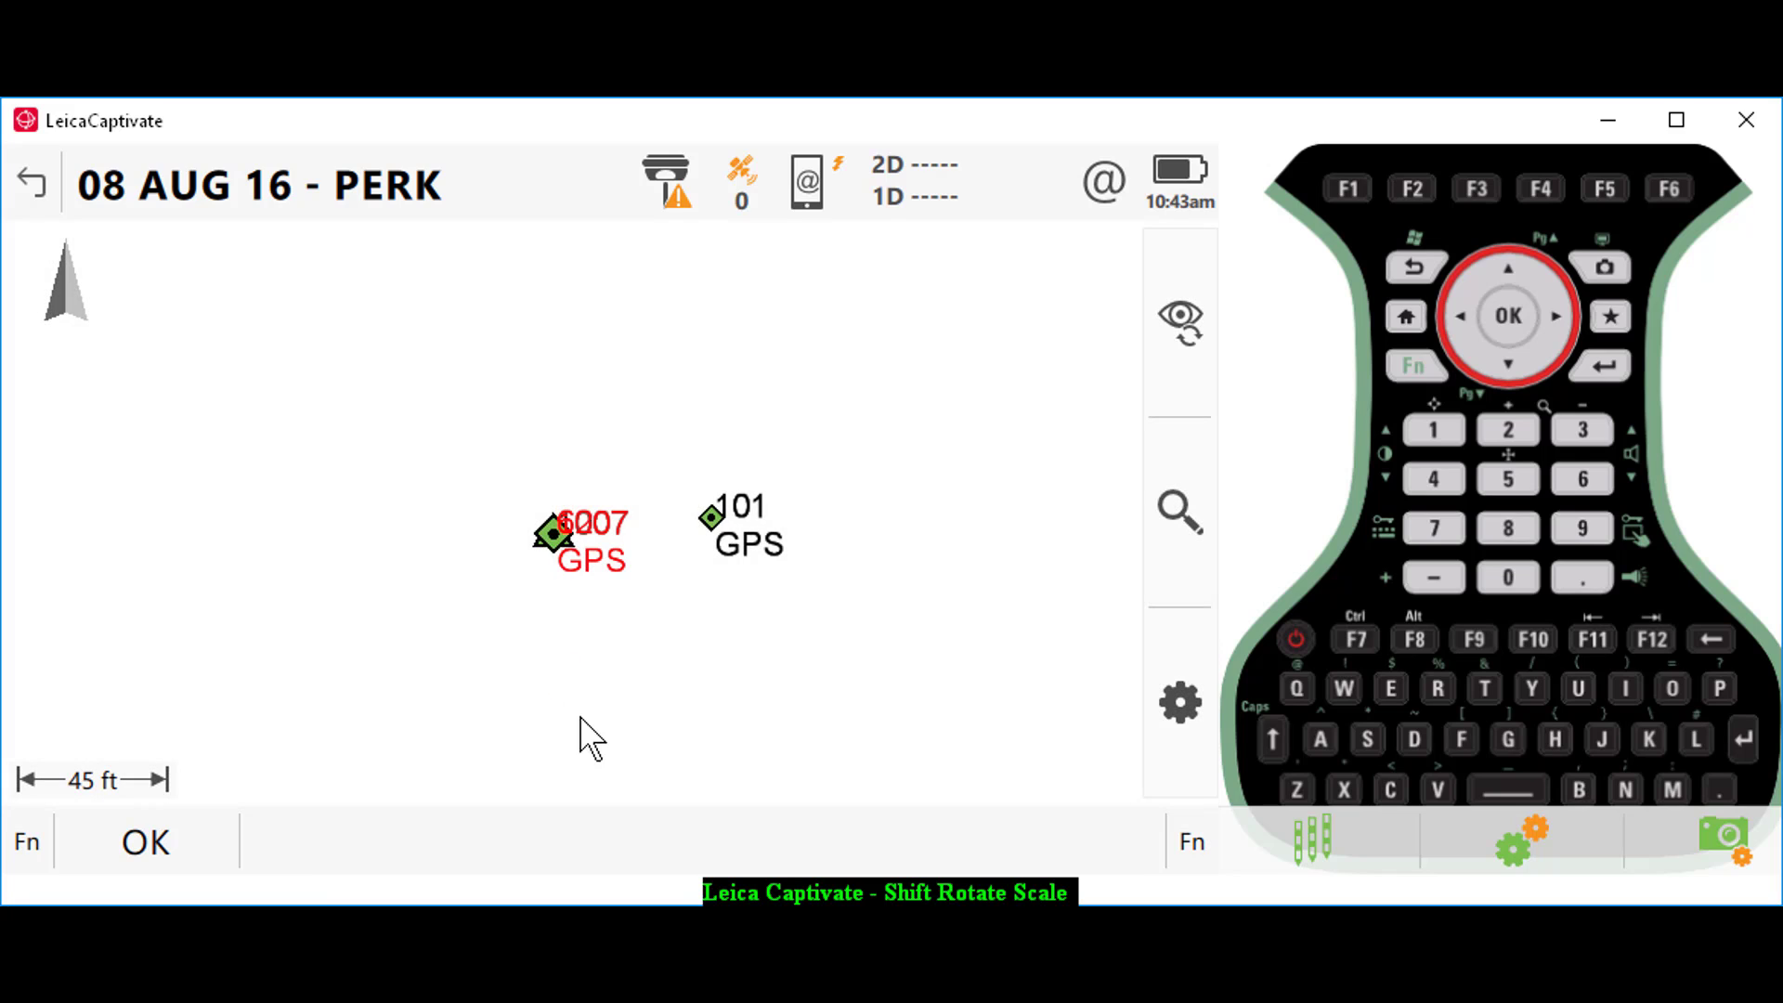
right_click(957, 519)
left_click(984, 416)
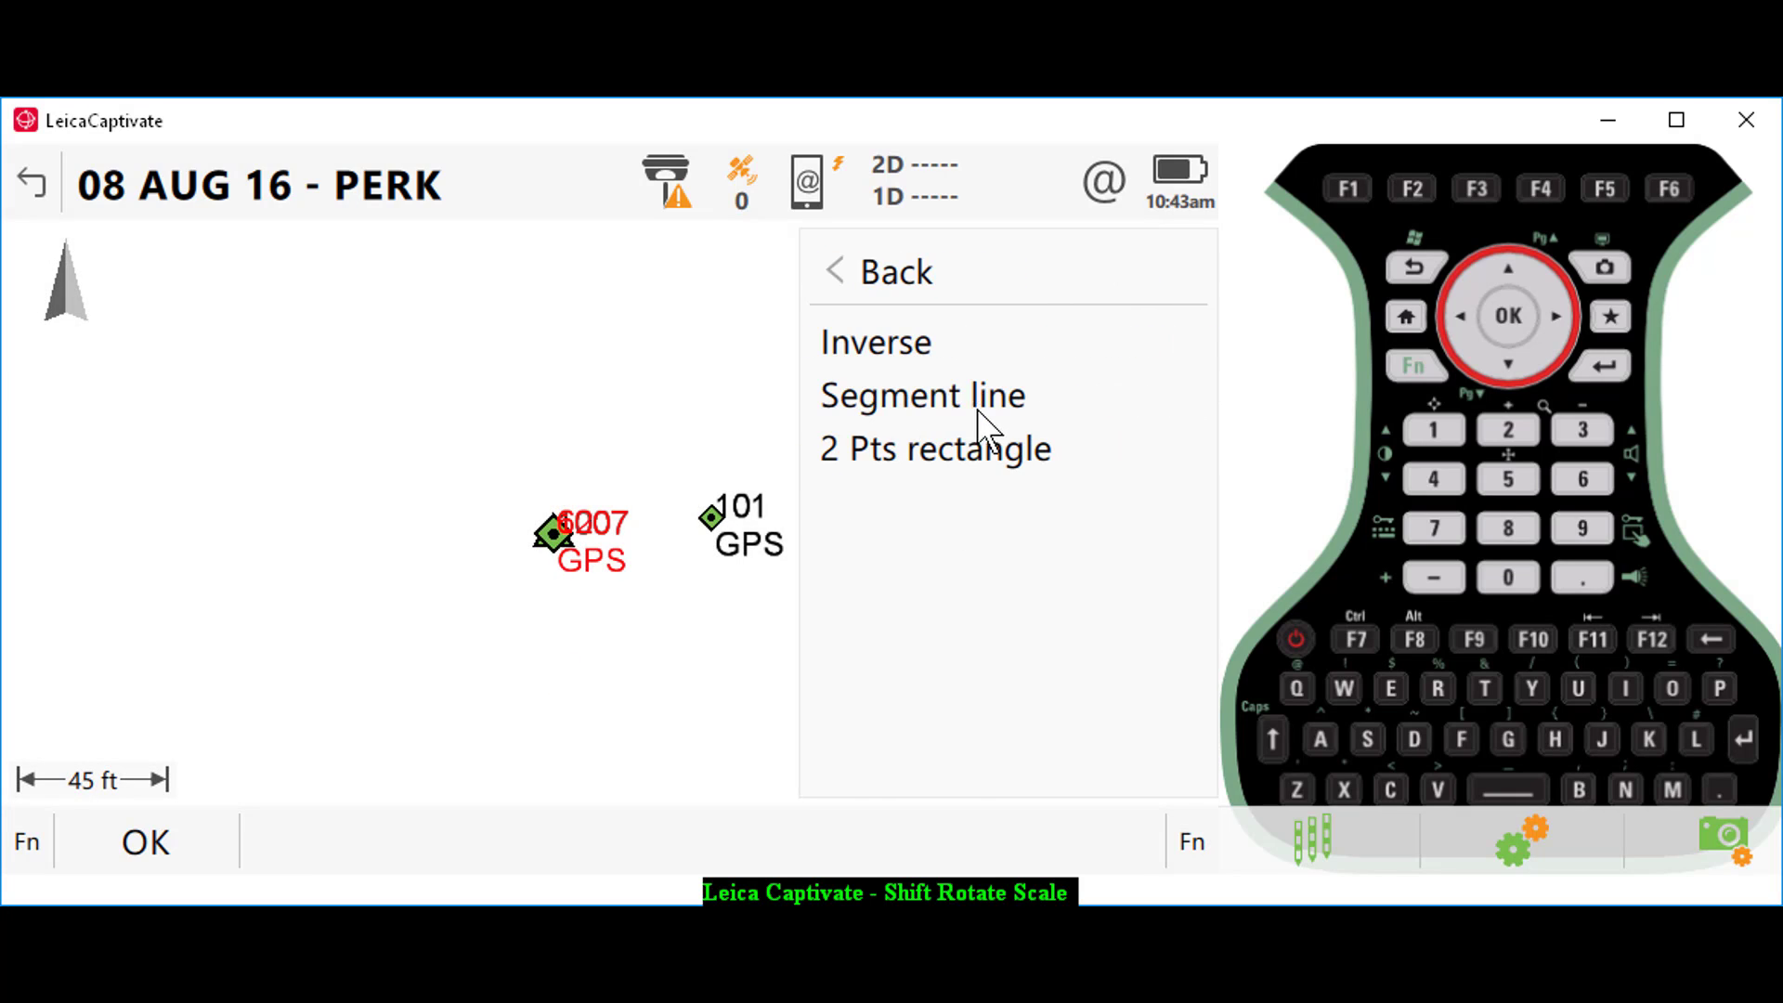
left_click(928, 348)
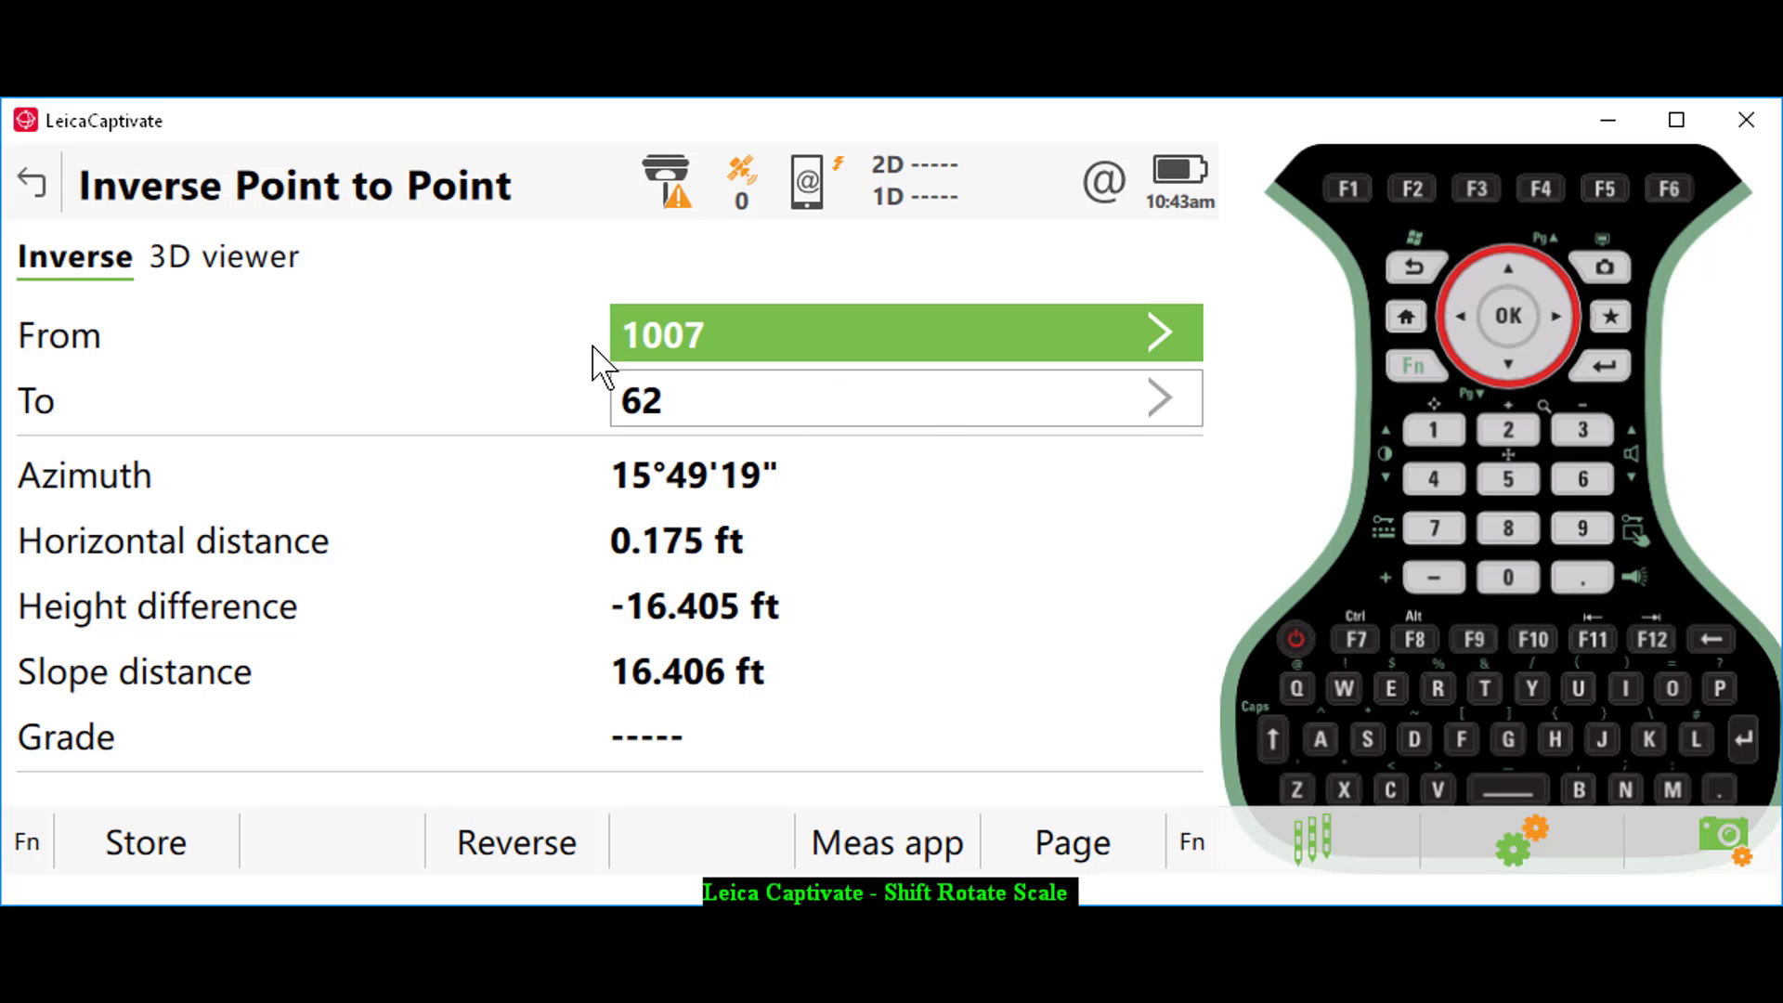
left_click(35, 176)
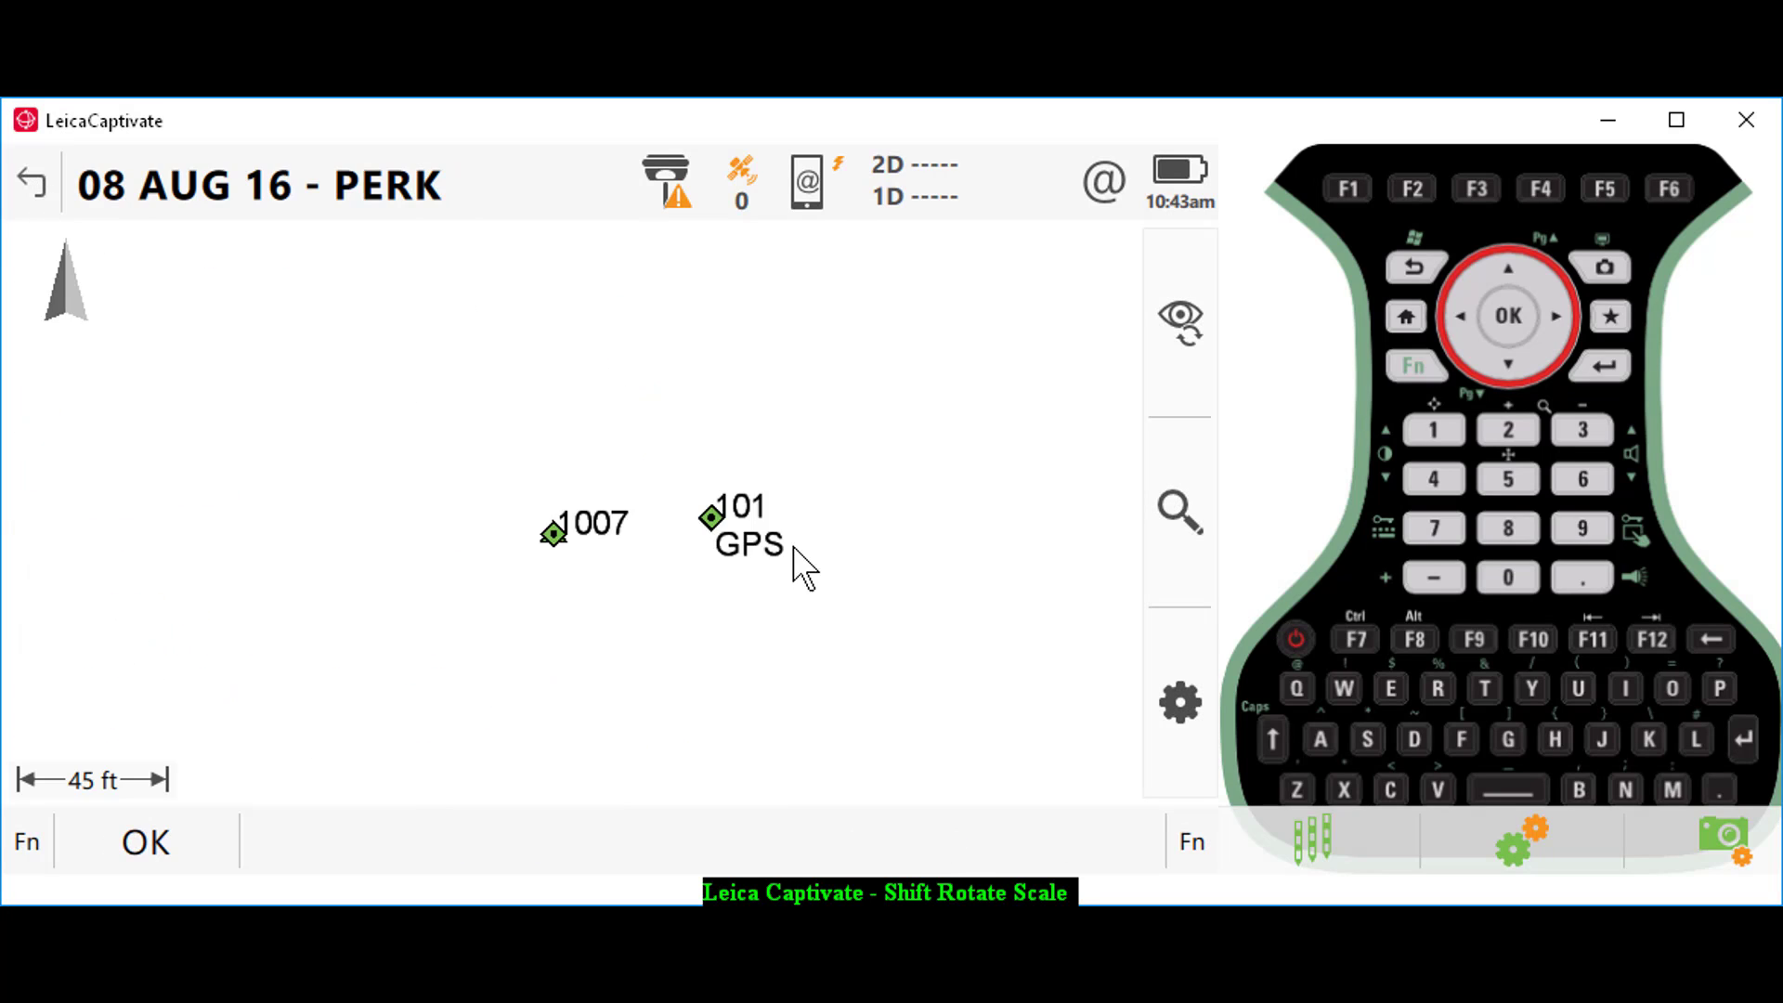
- Zoom to extents so shifted points 1000–1014 are all visible on the job map
left_click(1178, 513)
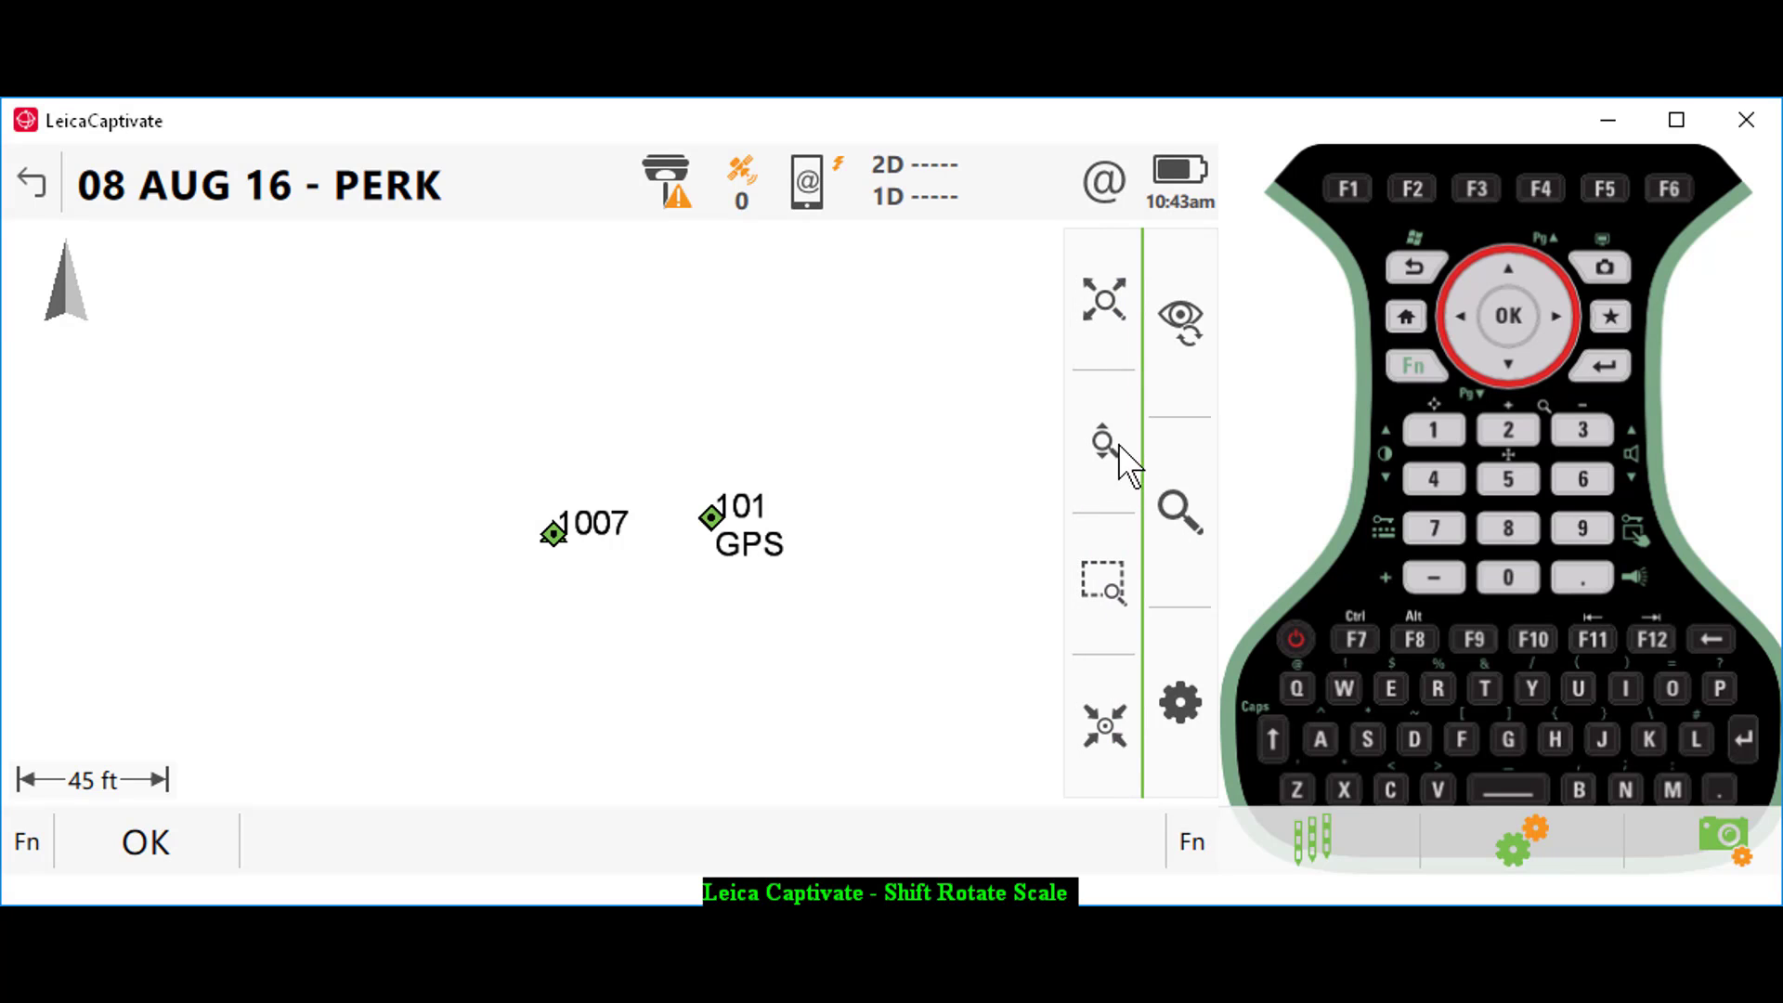
left_click(1110, 590)
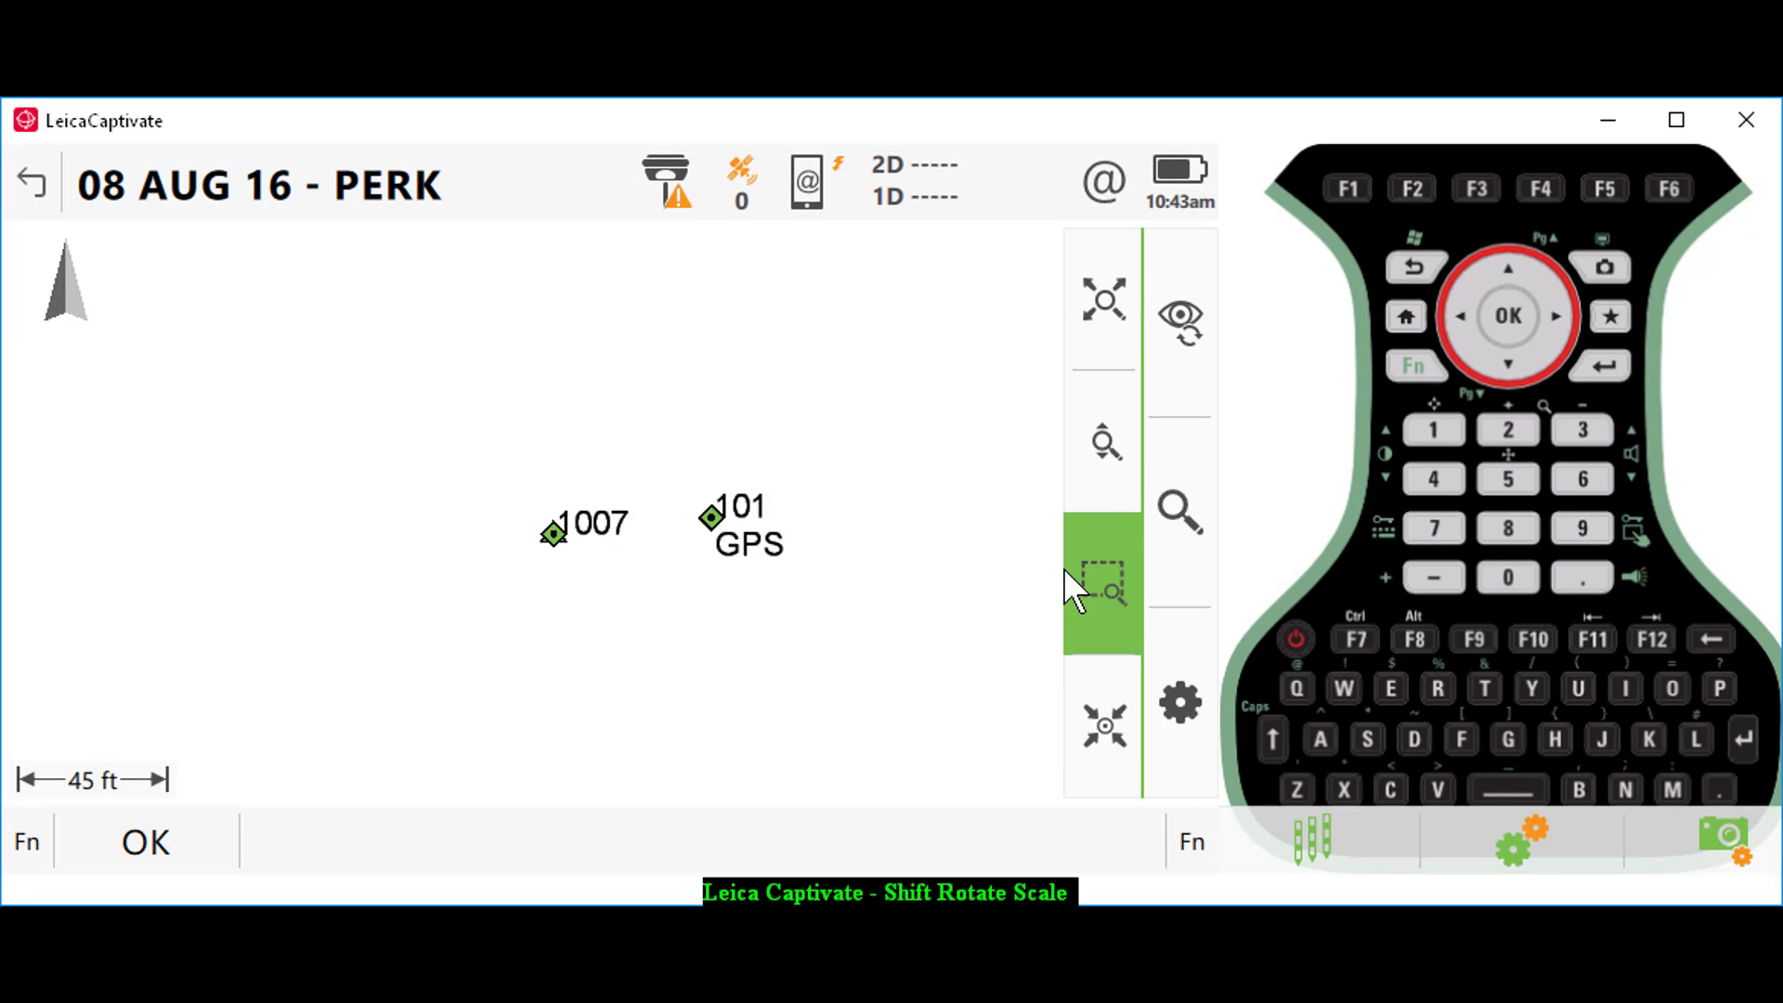
left_click(1092, 362)
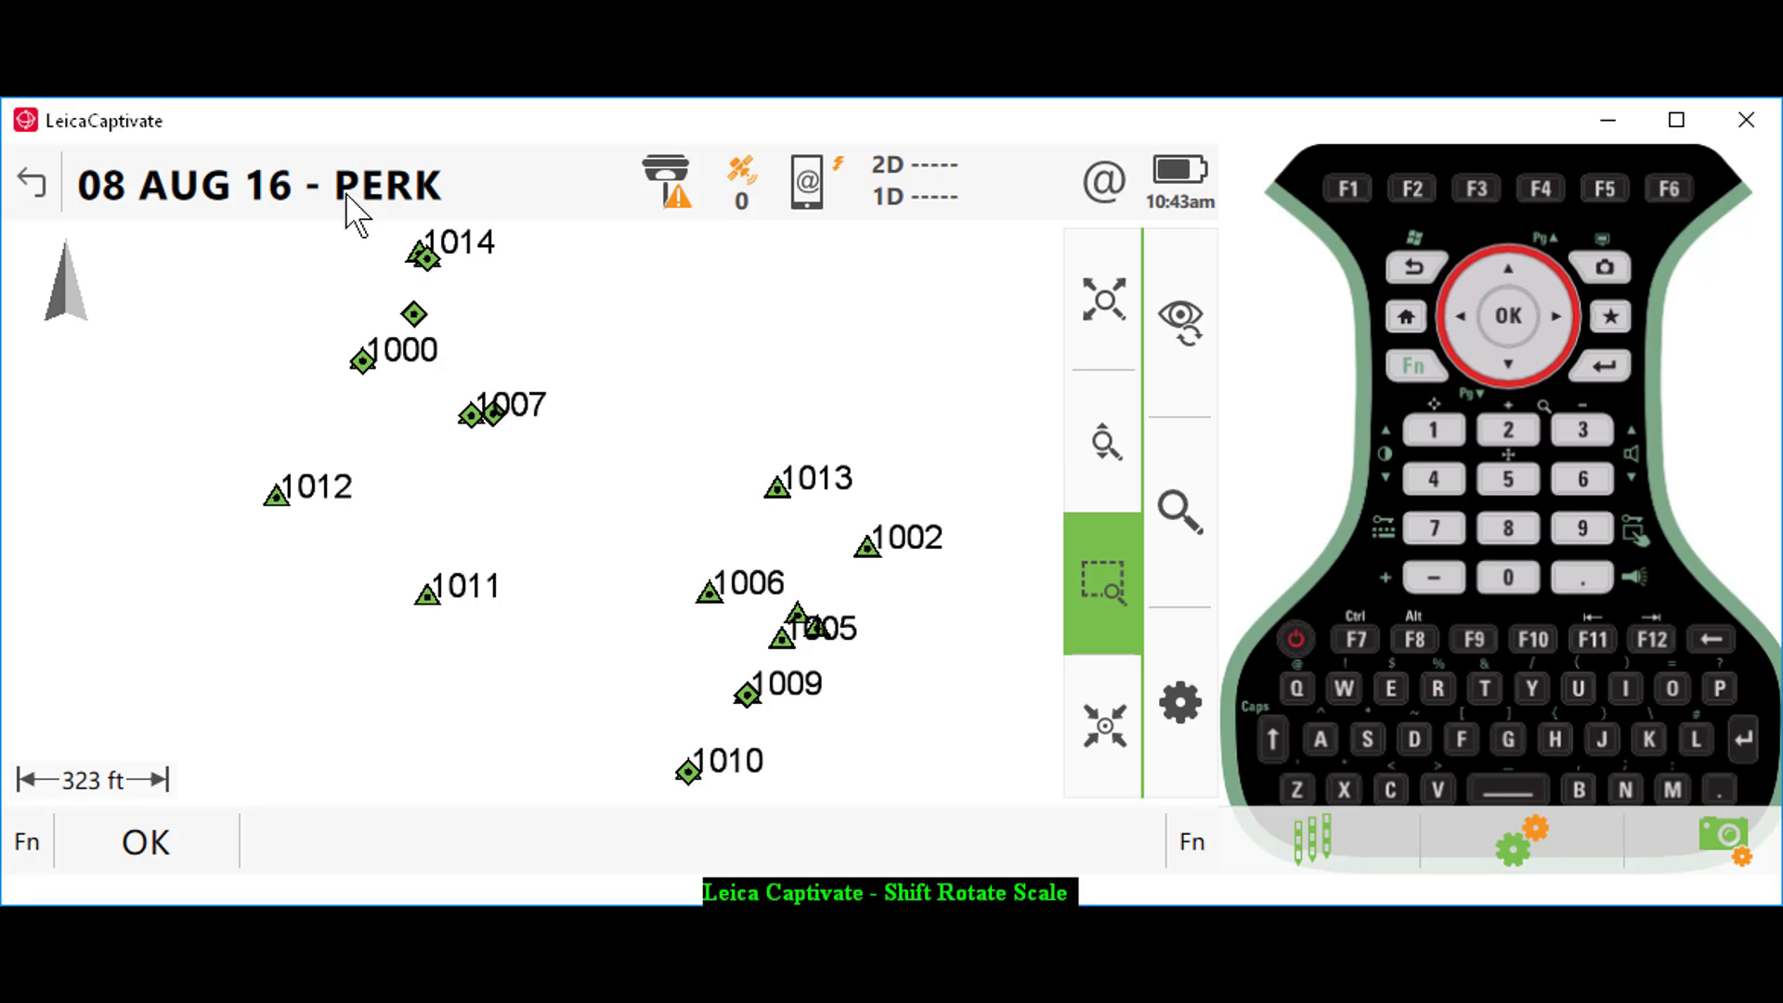